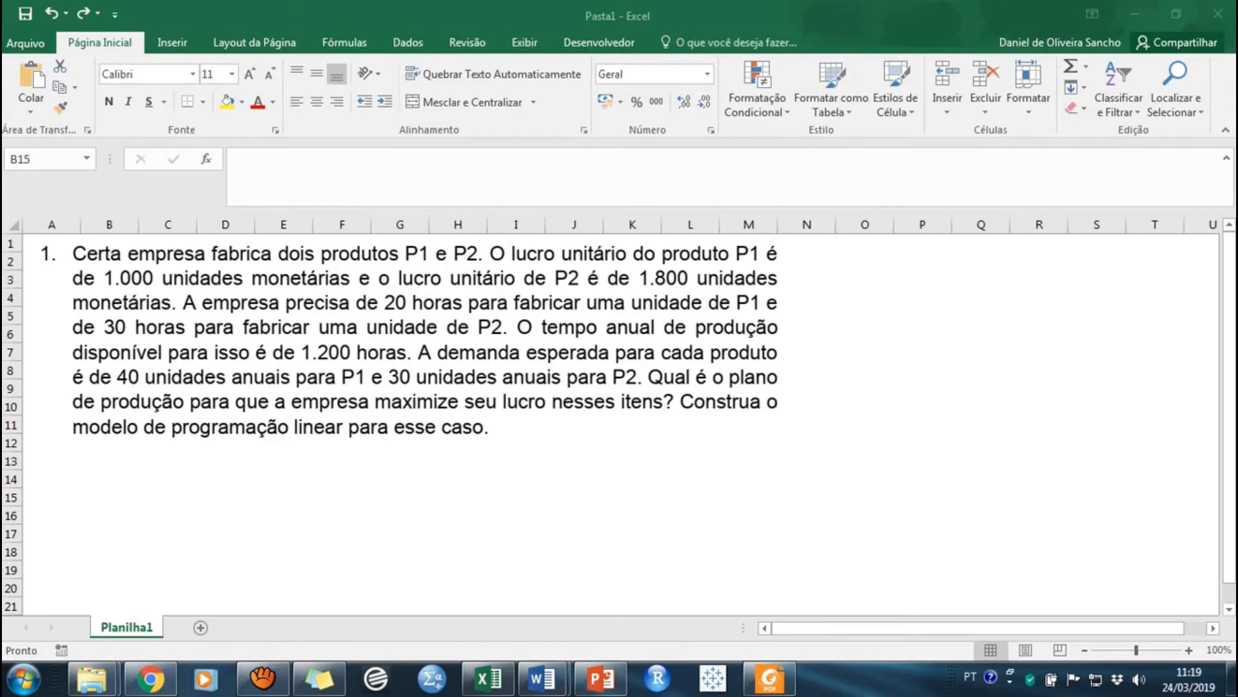
Open the Excel add-ins list in the program options, check whether Solver is enabled, and close it without changes.
{"action": "left_click", "coordinate": [489, 677]}
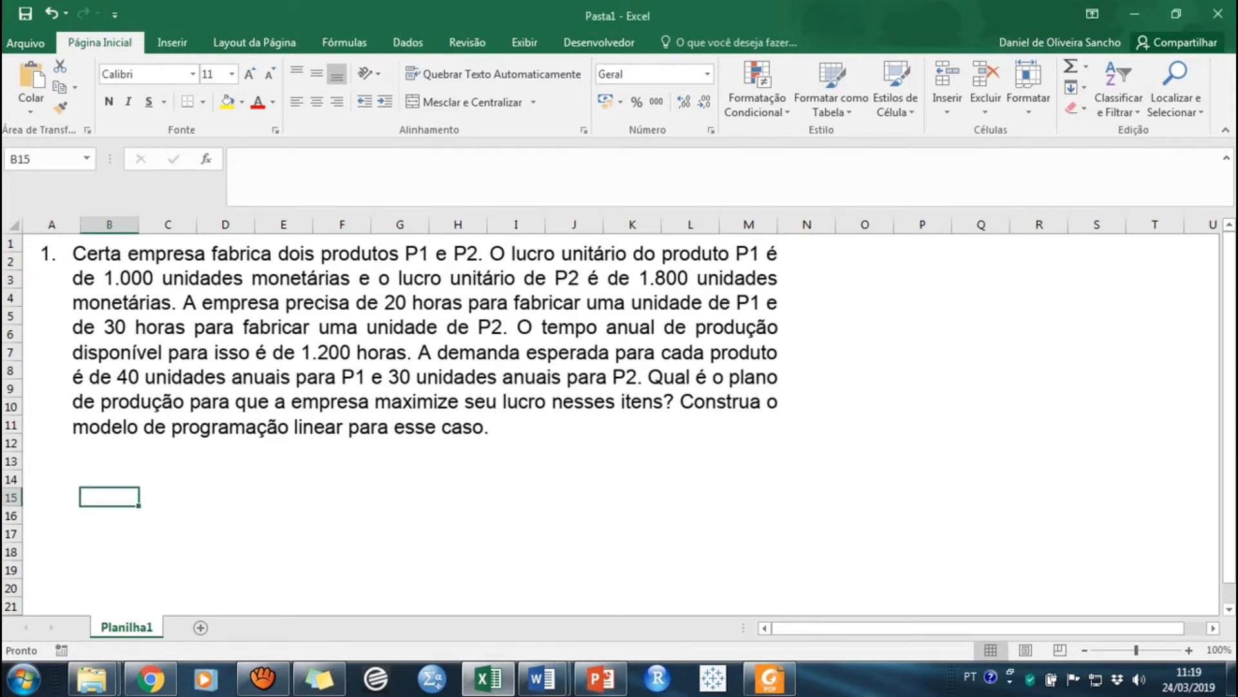
{"action": "left_click", "coordinate": [408, 42]}
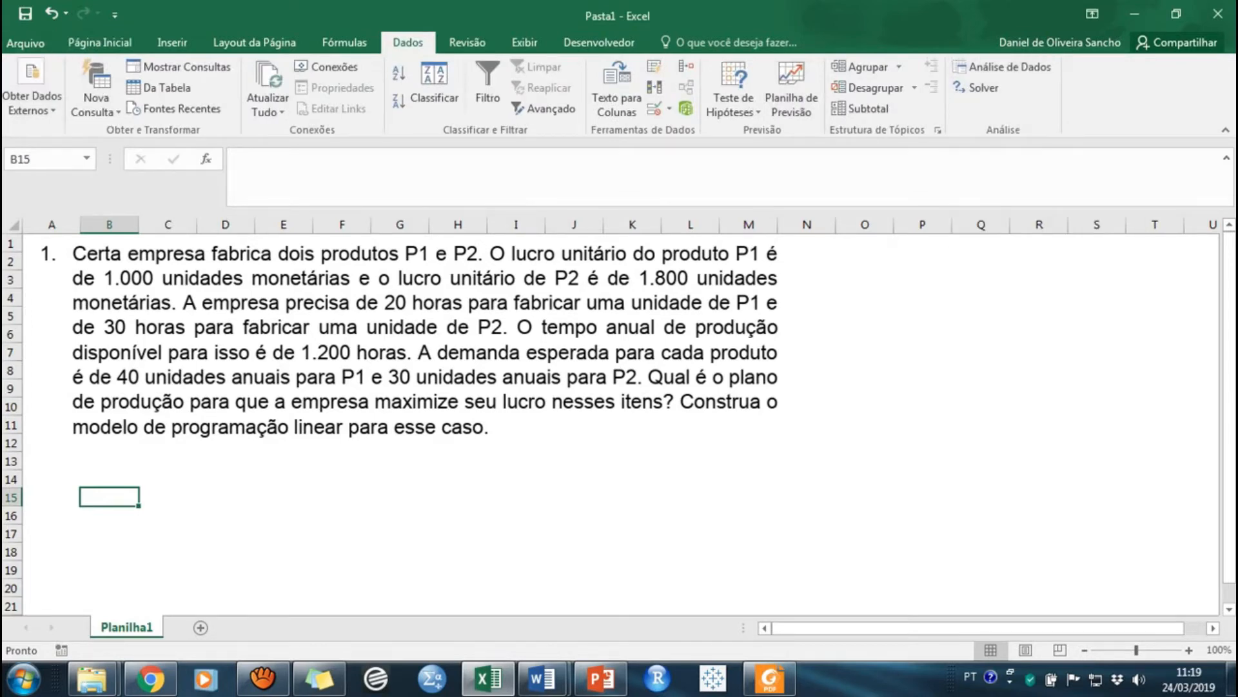
{"action": "left_click", "coordinate": [25, 42]}
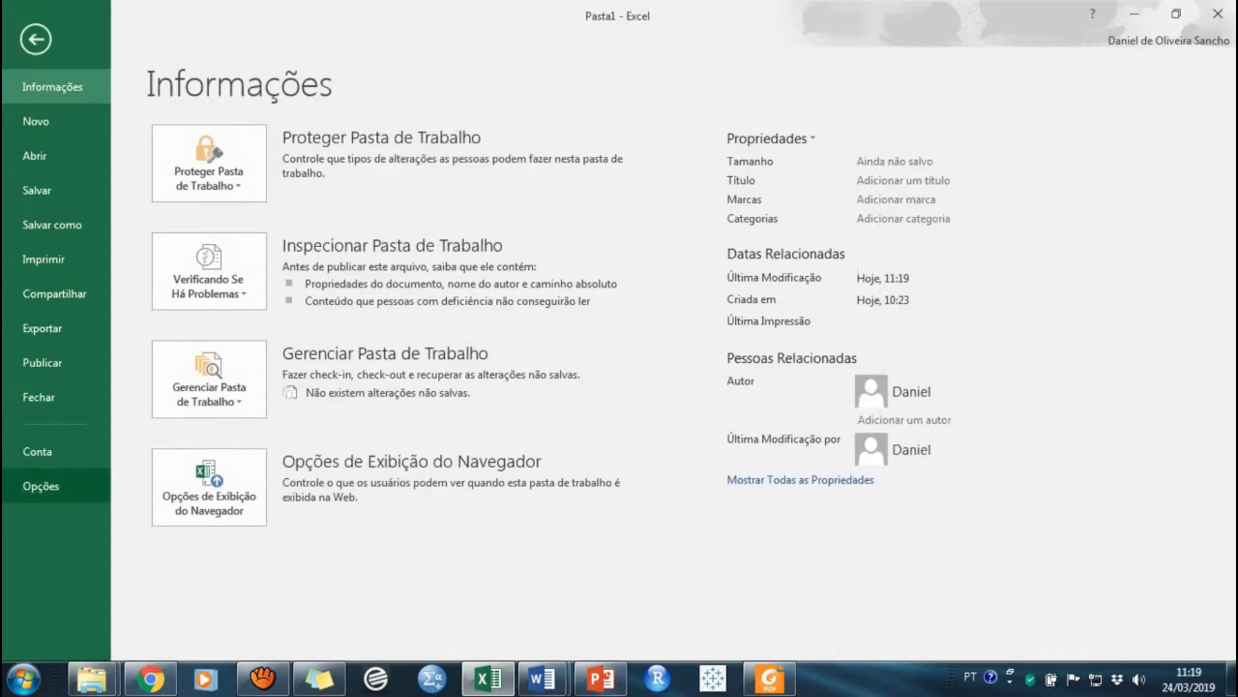
{"action": "key", "text": "Escape"}
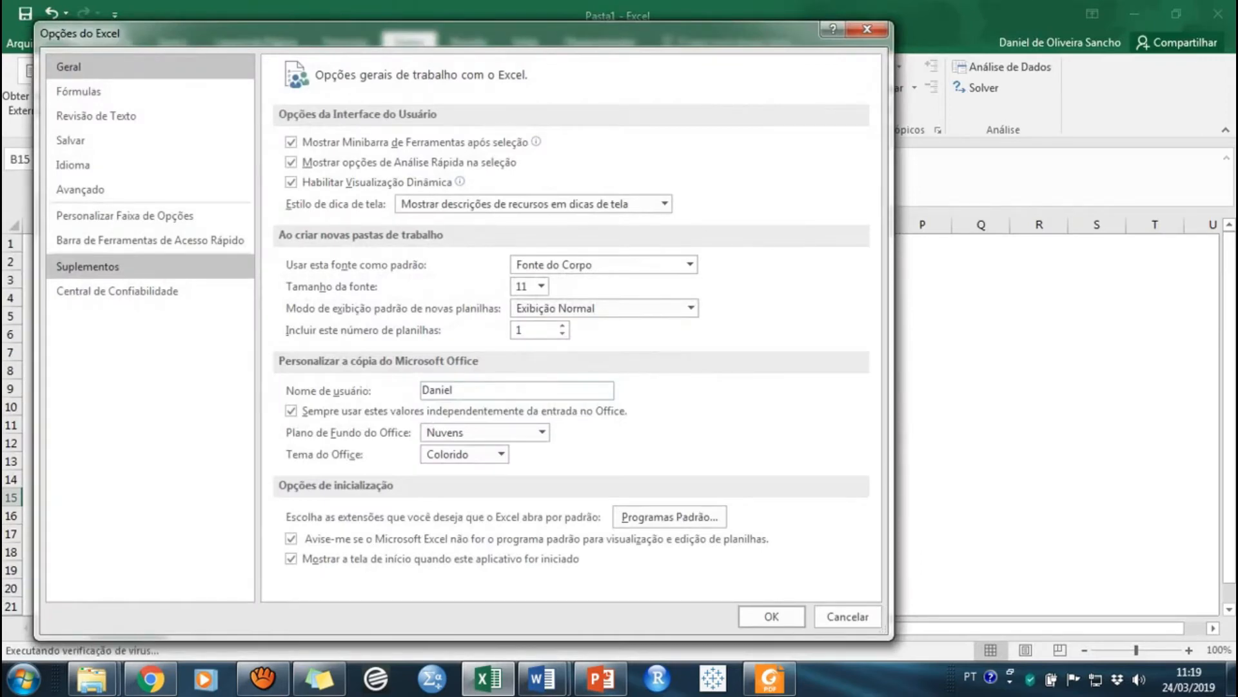
{"action": "left_click", "coordinate": [87, 267]}
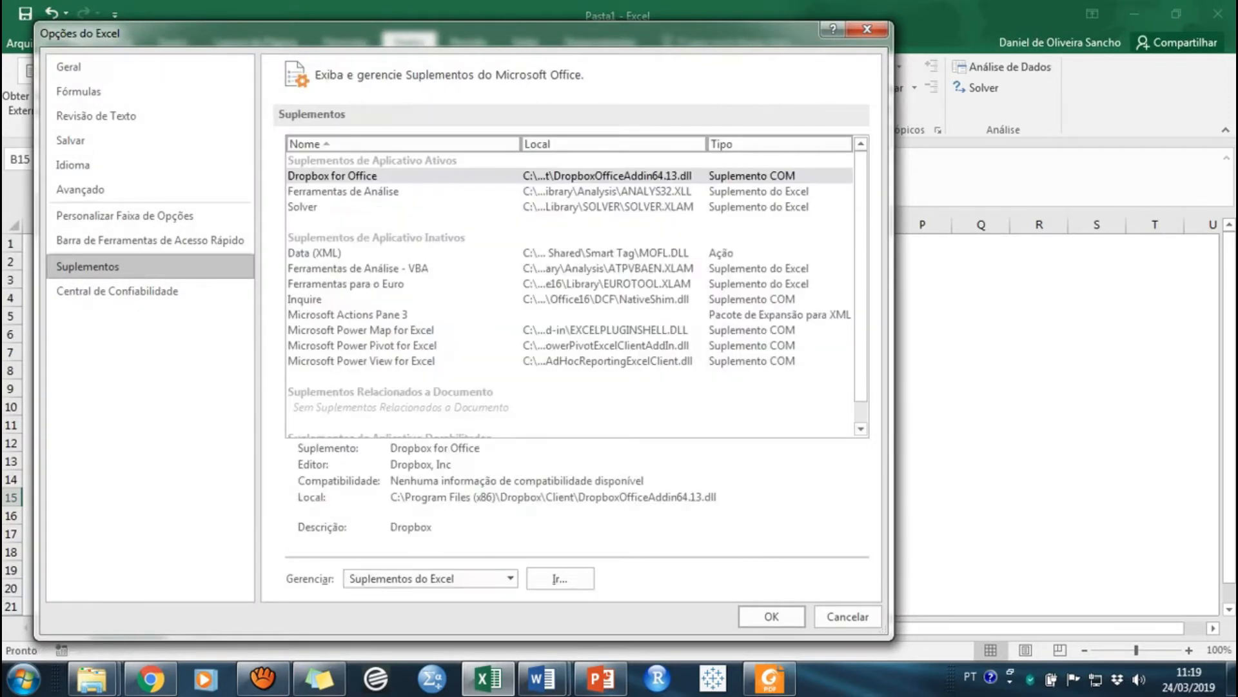
{"action": "left_click", "coordinate": [559, 578]}
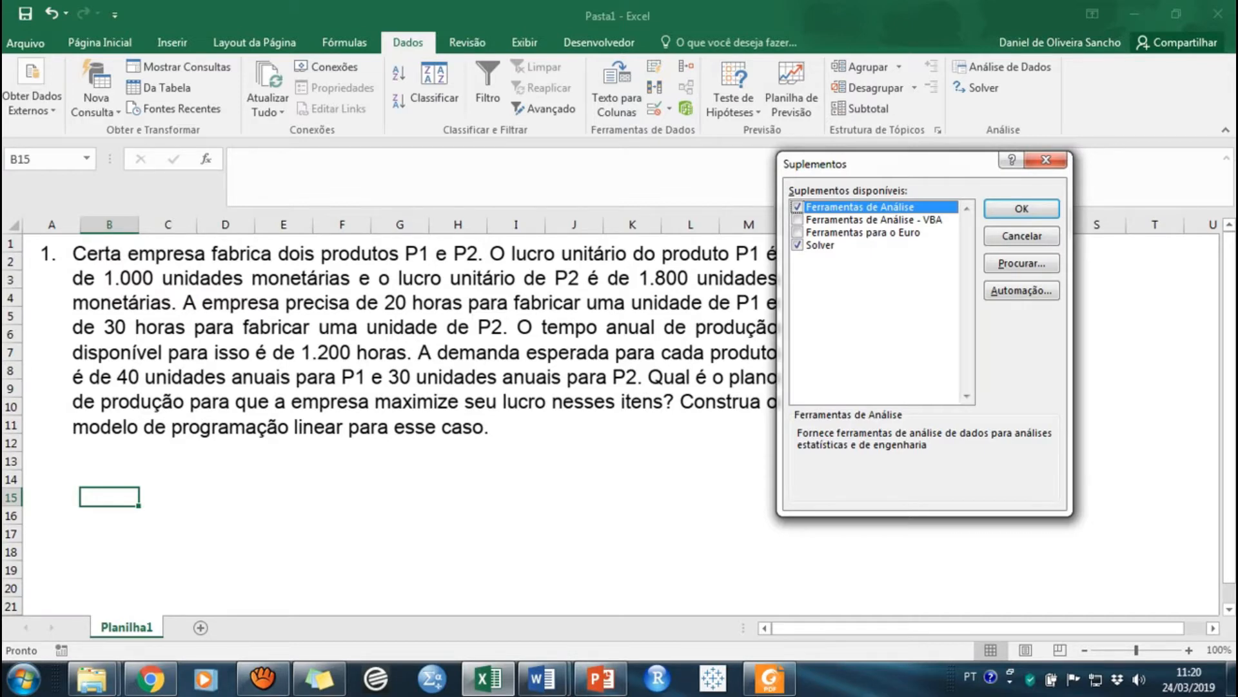
{"action": "left_click", "coordinate": [1022, 236]}
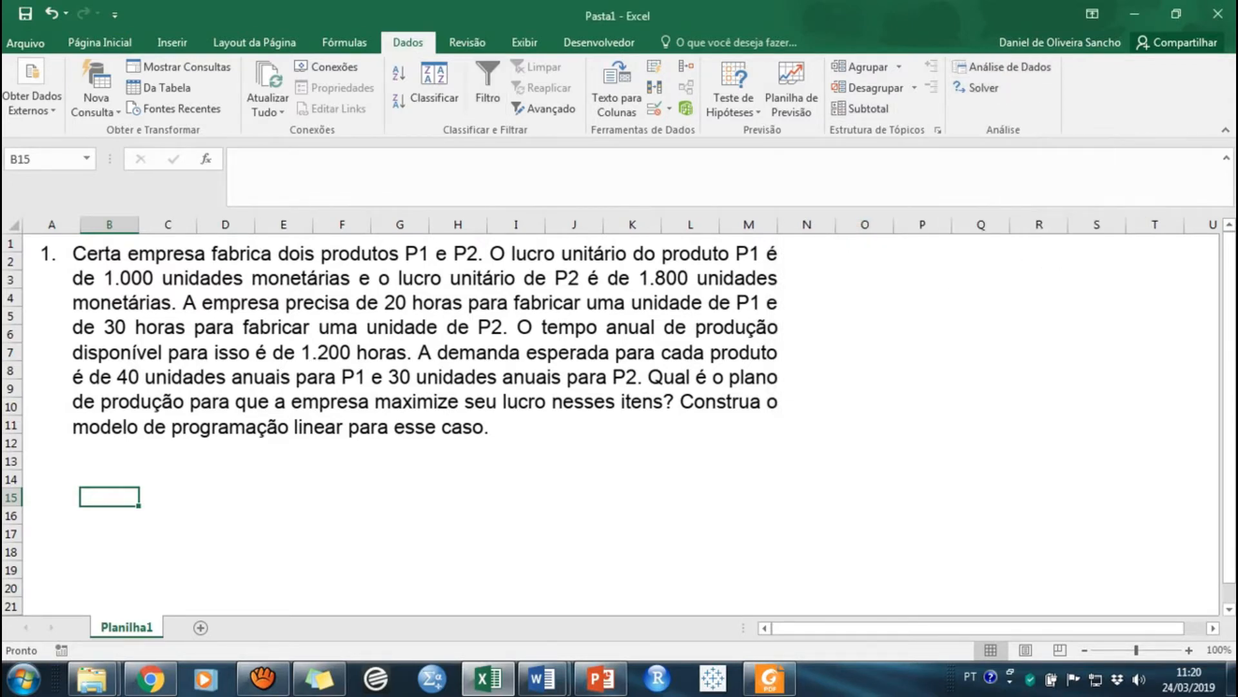
Enter the heading "VARIÁVEIS DE DECISÃO" in cell B14 below the problem statement.
{"action": "left_click", "coordinate": [109, 479]}
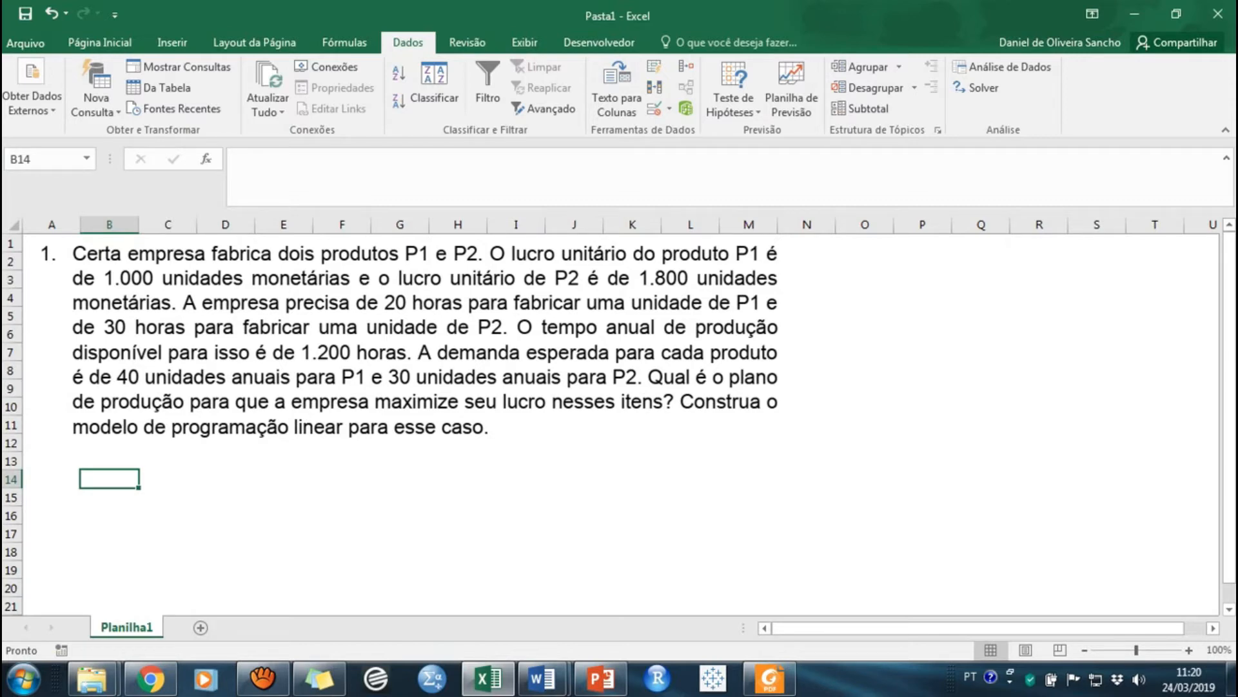
{"action": "type", "text": "VER"}
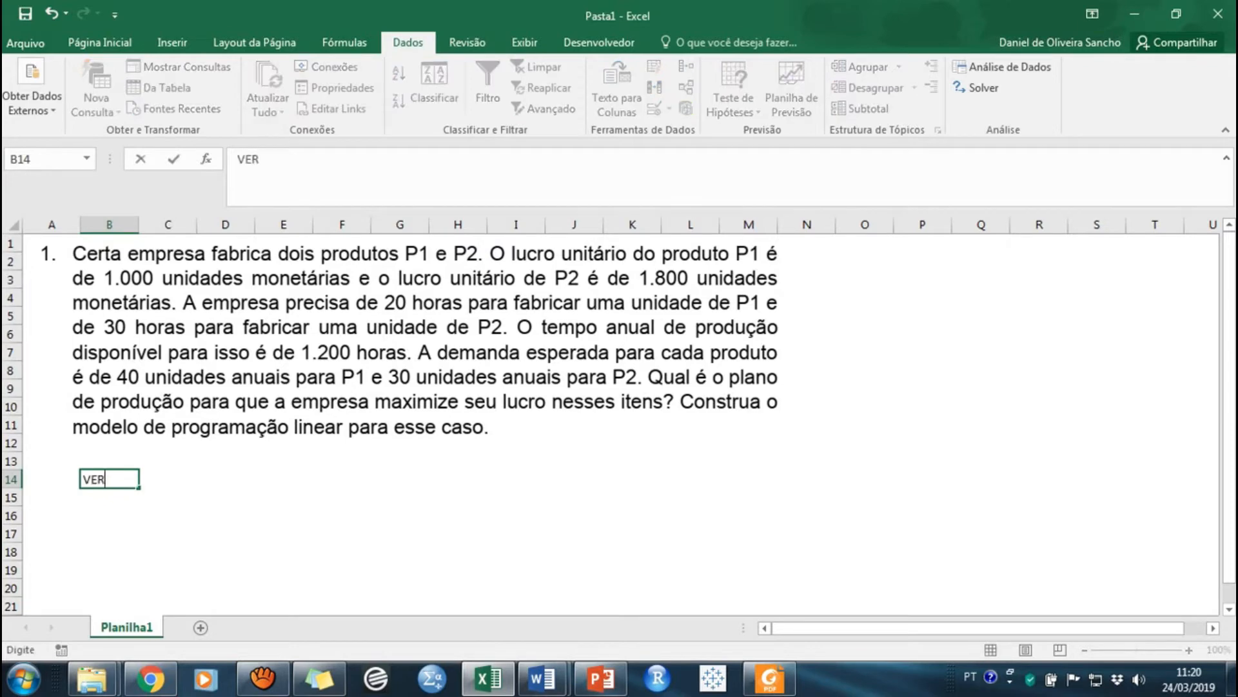
{"action": "key", "text": "BackSpace"}
{"action": "key", "text": "BackSpace"}
{"action": "key", "text": "BackSpace"}
{"action": "type", "text": "VARIÁVEIS"}
{"action": "key", "text": "Return"}
{"action": "key", "text": "BackSpace"}
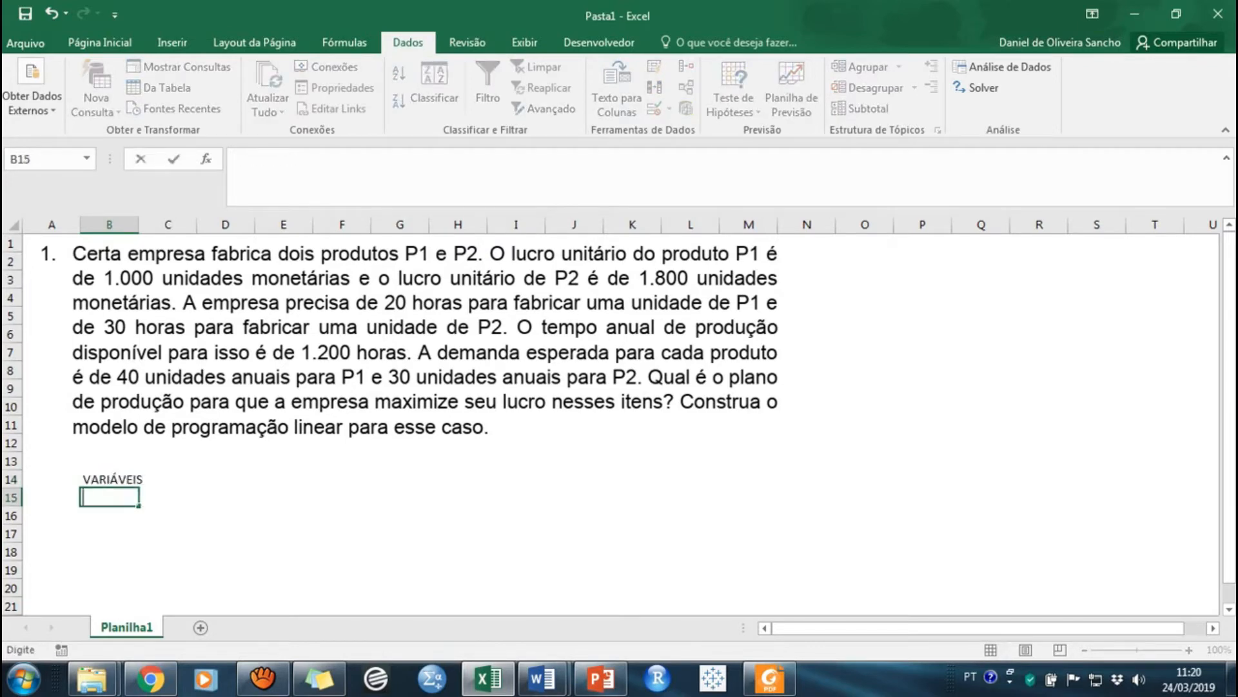
{"action": "key", "text": "Up"}
{"action": "key", "text": "F2"}
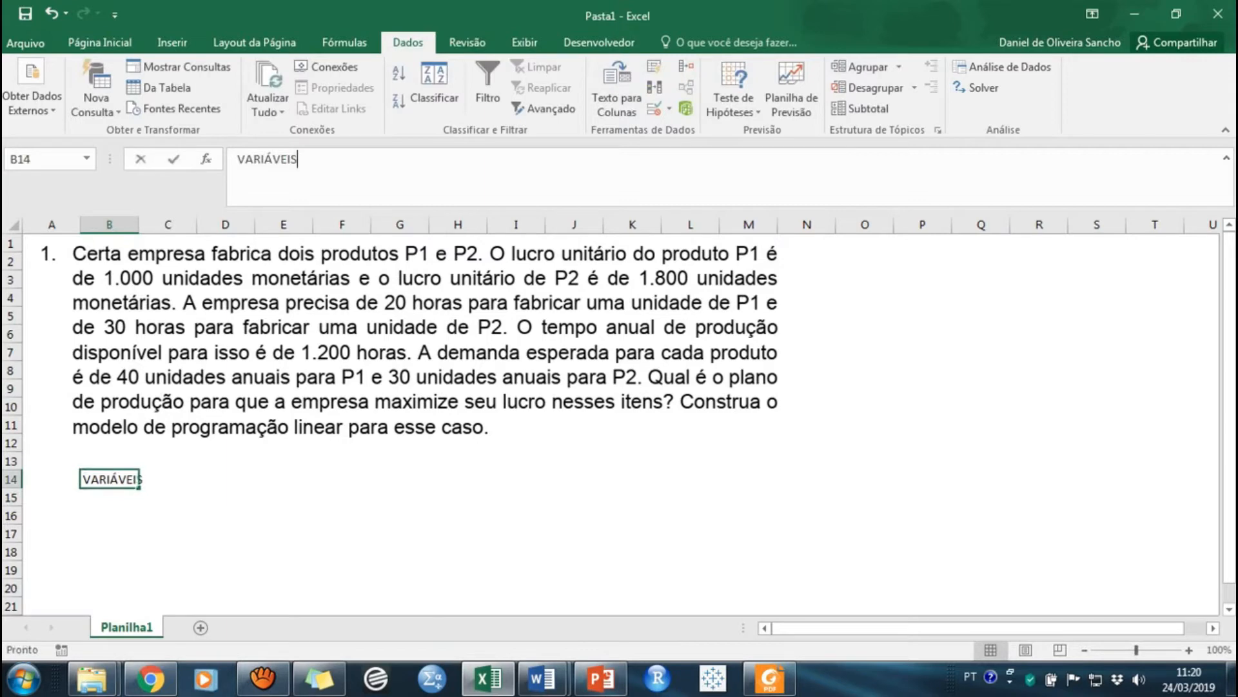
{"action": "type", "text": "DE DECISÃO"}
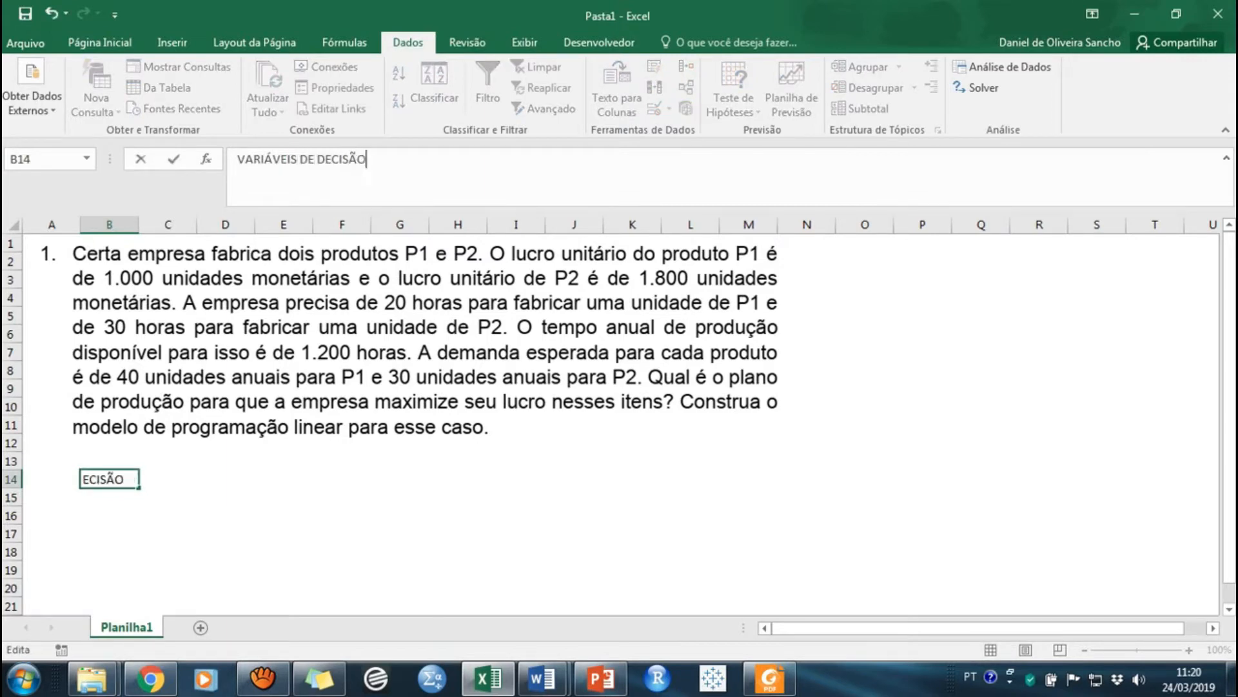
{"action": "key", "text": "Return"}
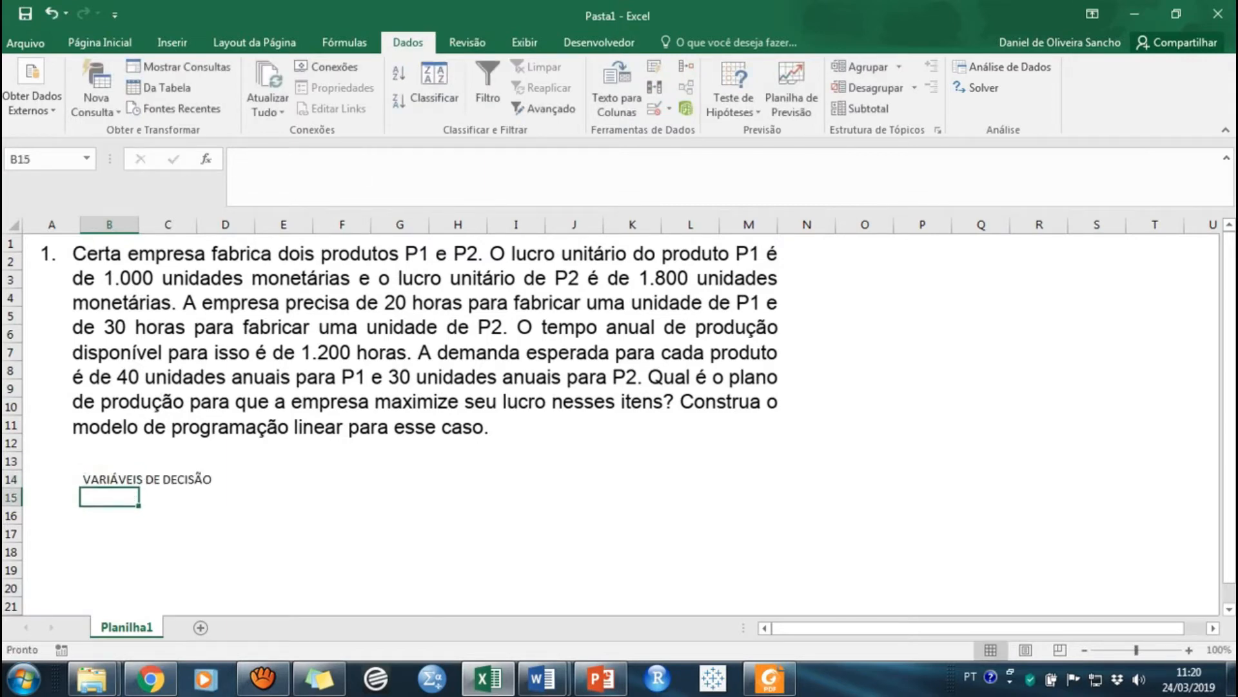
Enter the headings "FUNÇÃO OBJETIVO" in cell B15 and "RESTRIÇÕES" in cell B16.
{"action": "type", "text": "FUNÇÃO OBJETIV"}
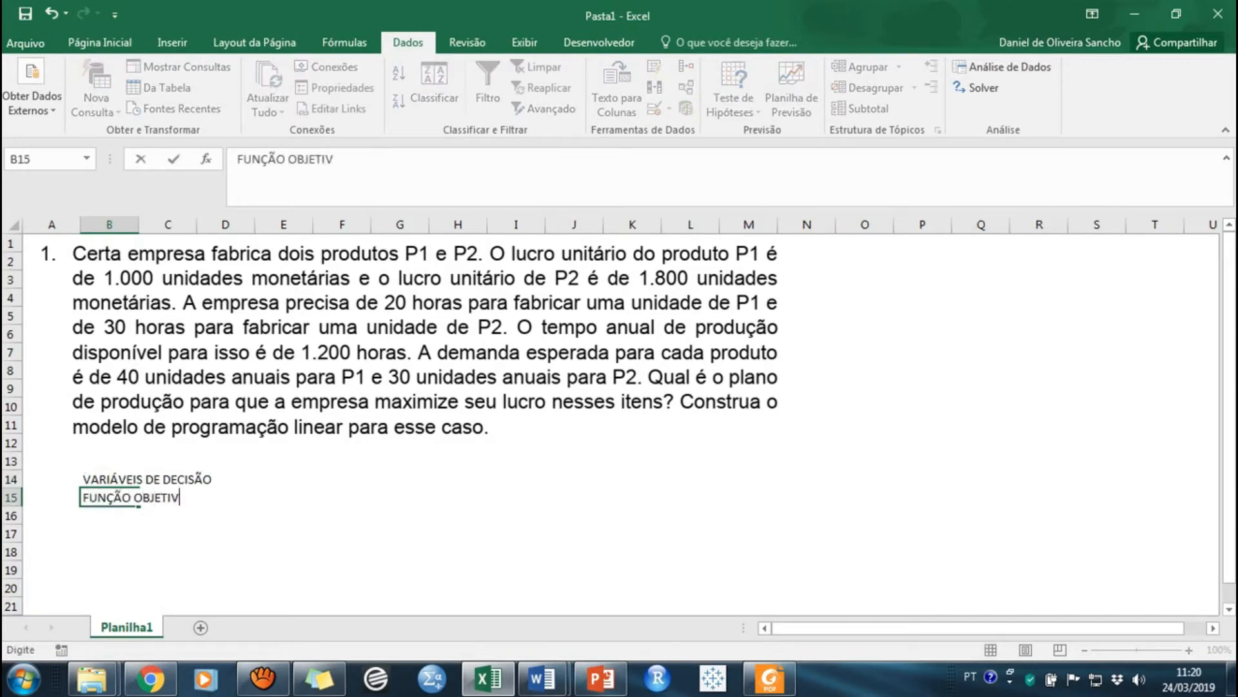
{"action": "type", "text": "O"}
{"action": "key", "text": "Return"}
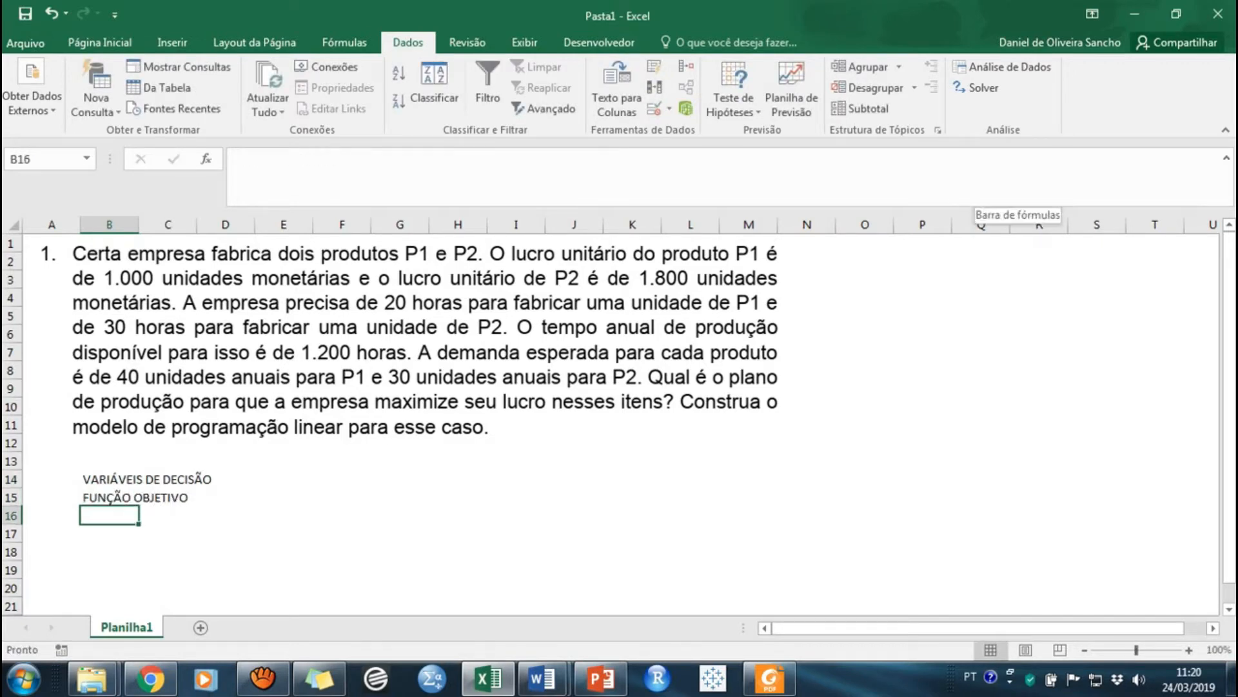
{"action": "type", "text": "RESTRIÇ~EOS"}
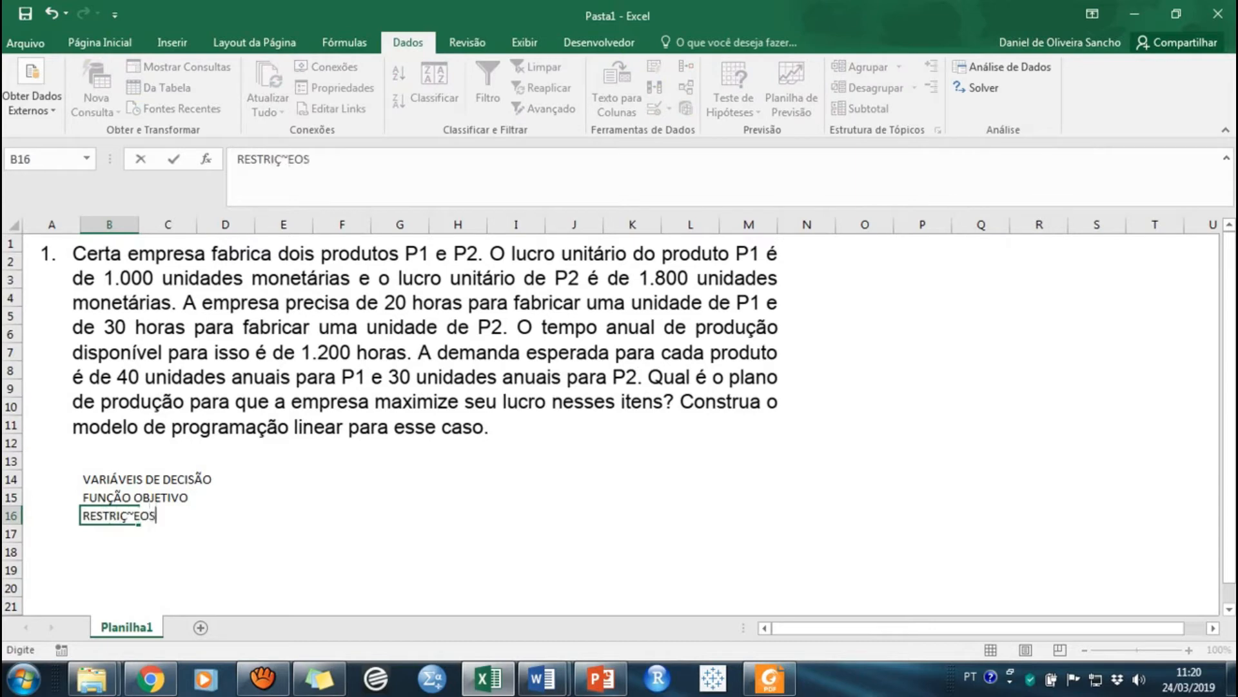
{"action": "key", "text": "BackSpace"}
{"action": "key", "text": "BackSpace"}
{"action": "key", "text": "BackSpace"}
{"action": "key", "text": "BackSpace"}
{"action": "type", "text": "ÕES"}
{"action": "key", "text": "ctrl+Return"}
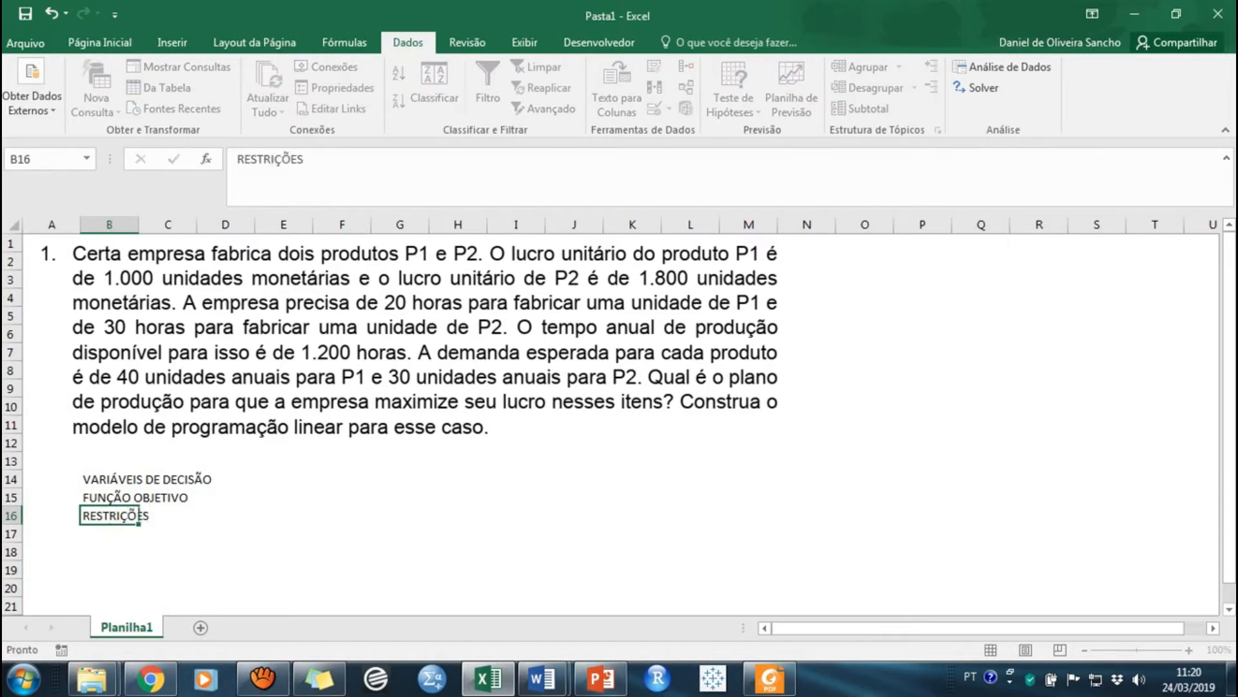
{"action": "key", "text": "Return"}
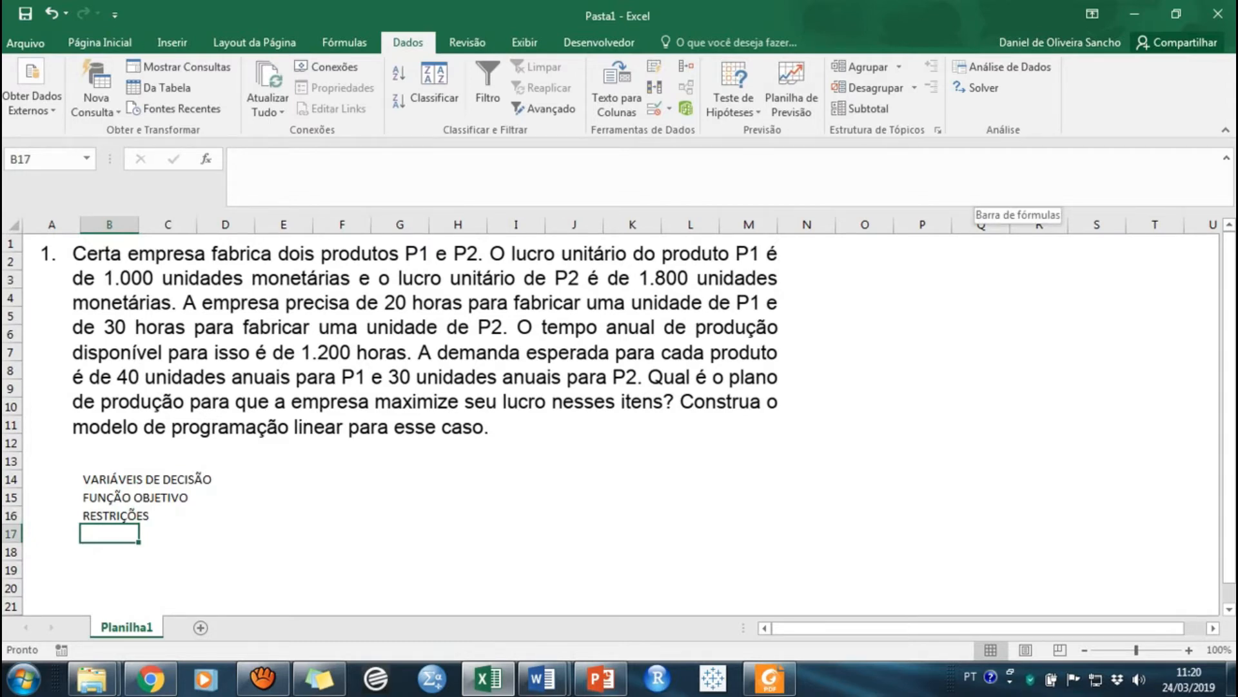
Insert a blank row between the "VARIÁVEIS DE DECISÃO" and "FUNÇÃO OBJETIVO" headings.
{"action": "key", "text": "Up"}
{"action": "key", "text": "Up"}
{"action": "key", "text": "Up"}
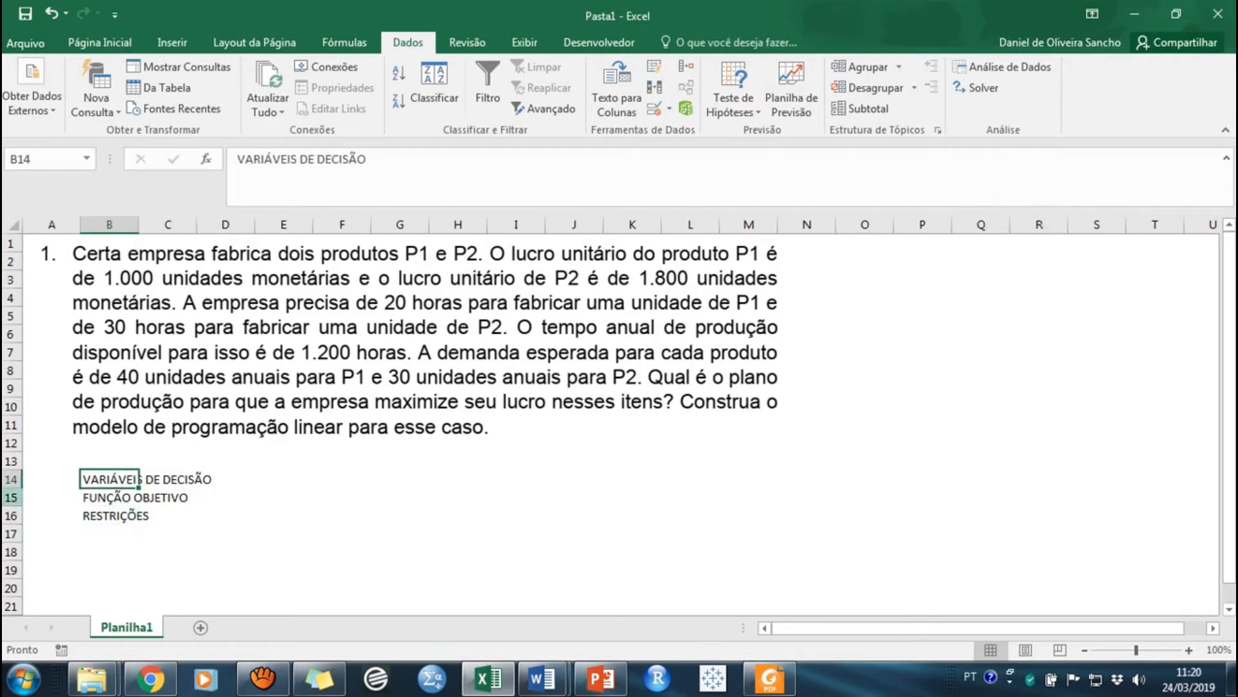
{"action": "left_click", "coordinate": [11, 497]}
{"action": "right_click", "coordinate": [11, 497]}
{"action": "left_click", "coordinate": [66, 354]}
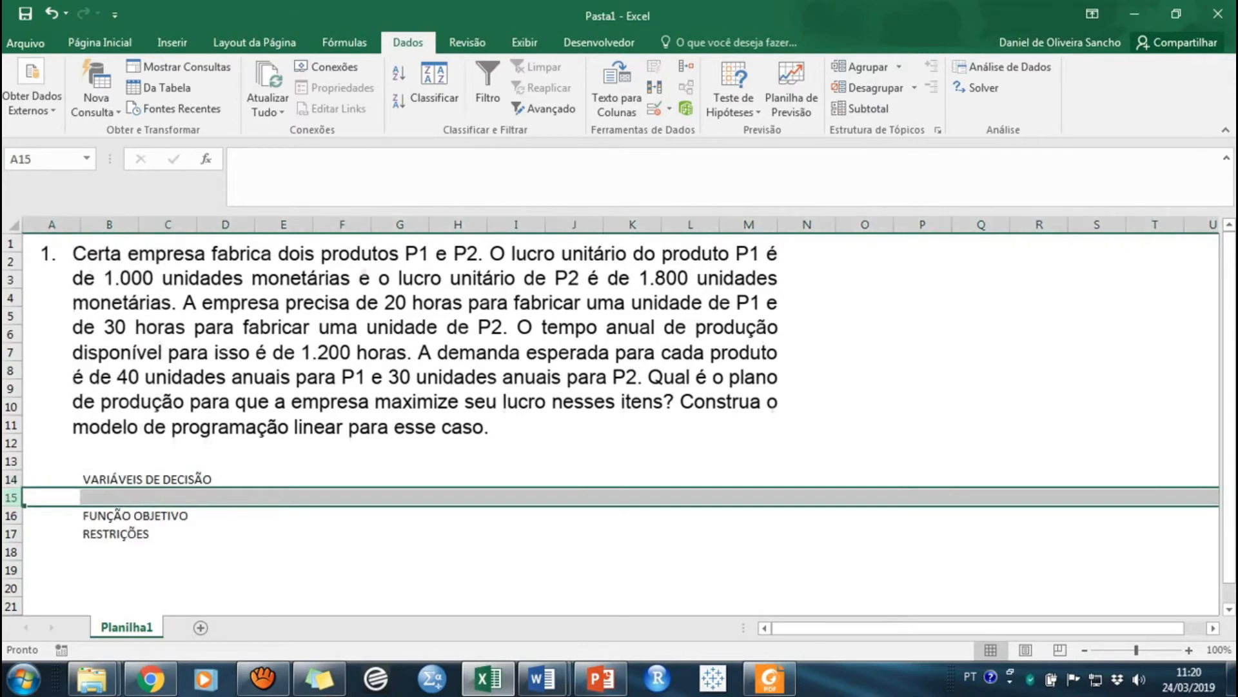
Label the decision variables beside their heading, with "X1" in cell E14 and "X2" in cell F14.
{"action": "left_click", "coordinate": [167, 498]}
{"action": "key", "text": "Up"}
{"action": "key", "text": "Right"}
{"action": "key", "text": "Right"}
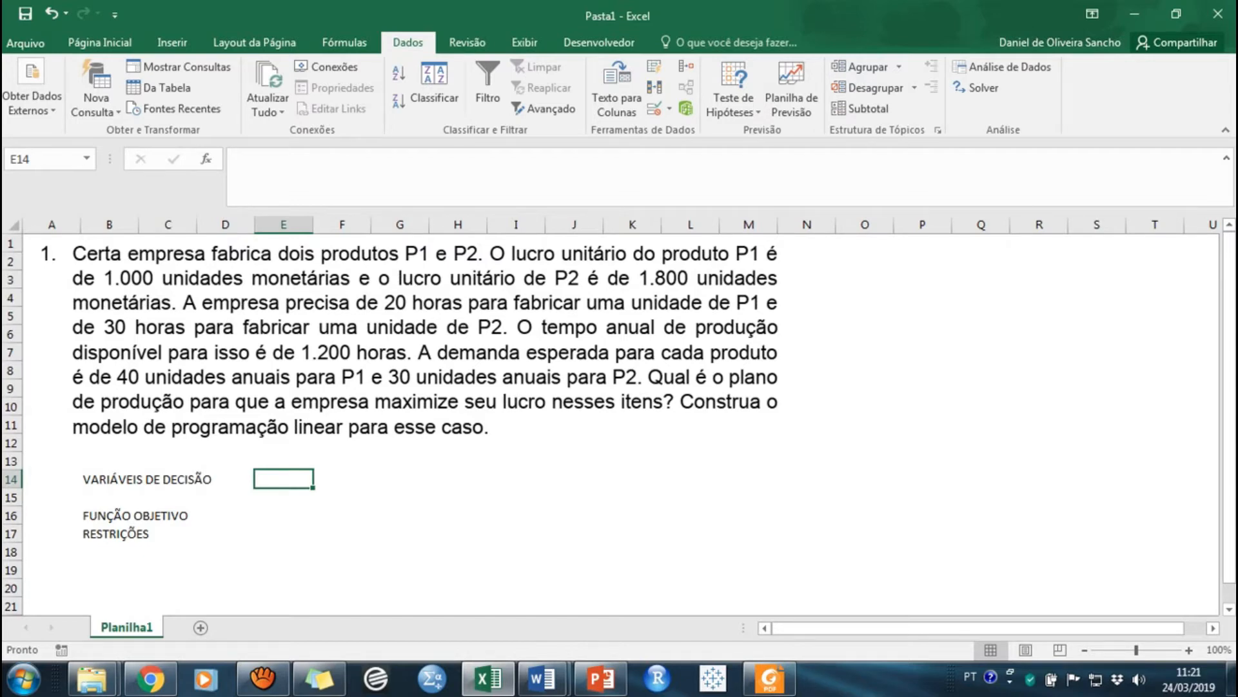
{"action": "type", "text": "X1"}
{"action": "key", "text": "Tab"}
{"action": "type", "text": "X2"}
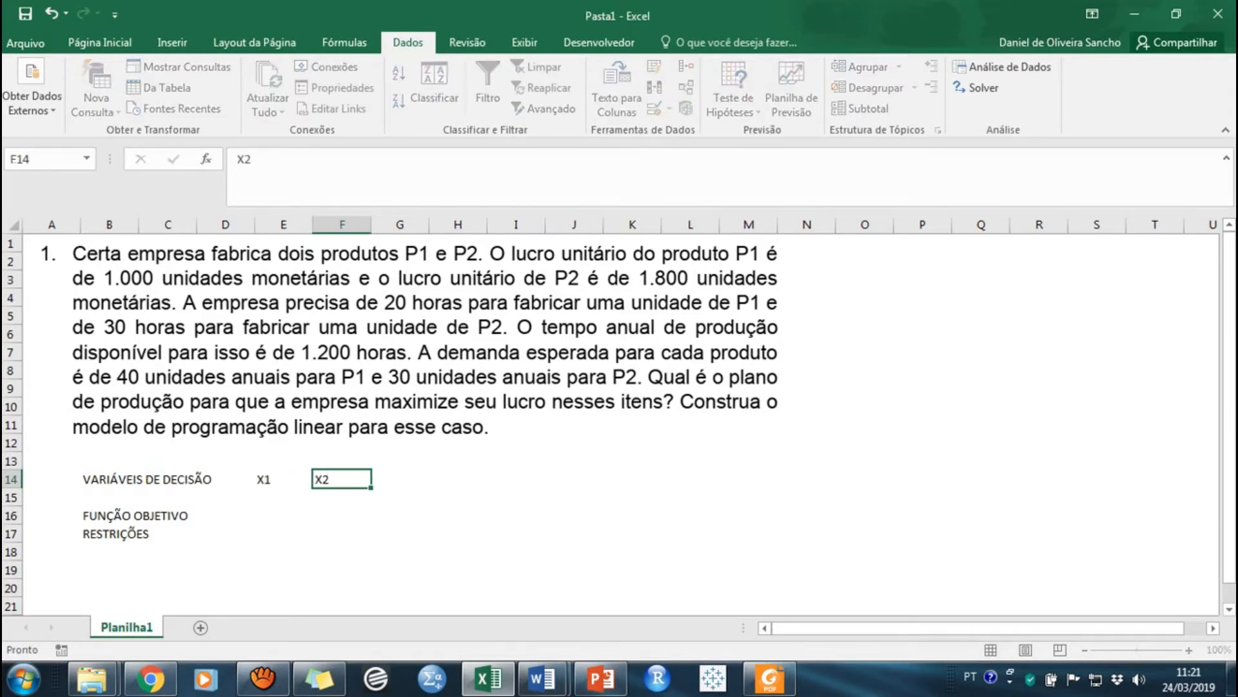
{"action": "key", "text": "Tab"}
Centre the contents of columns E and F both horizontally and vertically.
{"action": "left_click", "coordinate": [400, 224]}
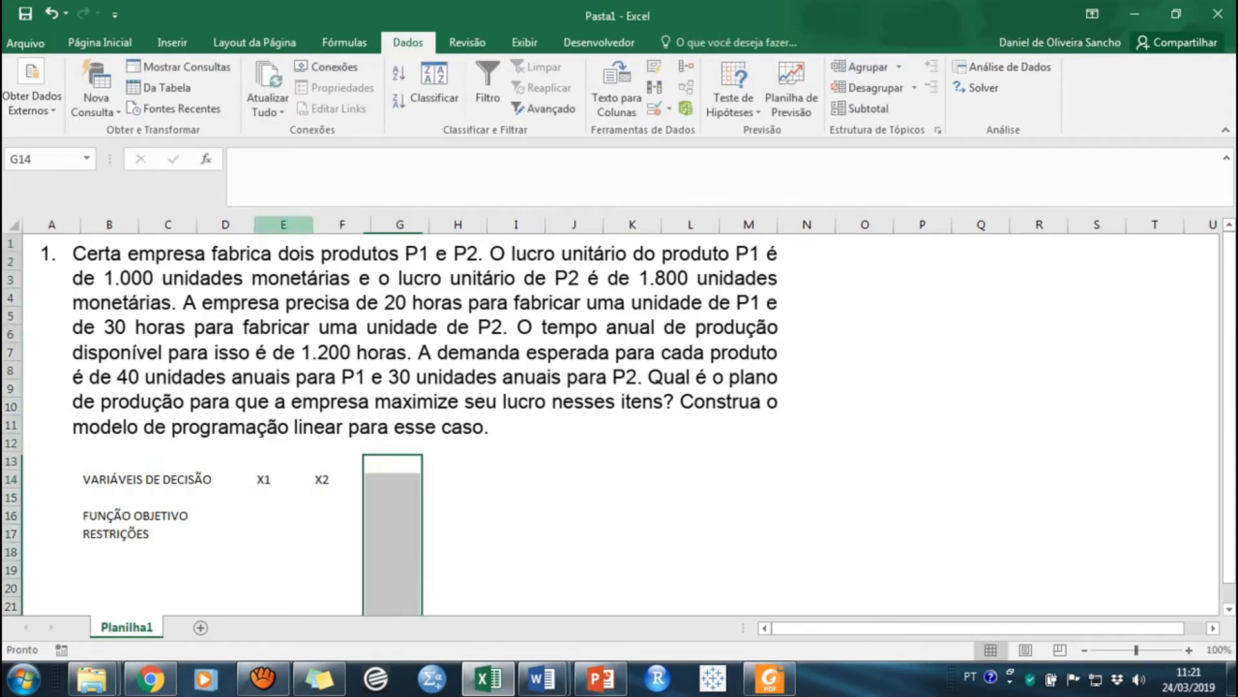
{"action": "left_click_drag", "start_coordinate": [283, 224], "coordinate": [342, 224]}
{"action": "left_click", "coordinate": [100, 42]}
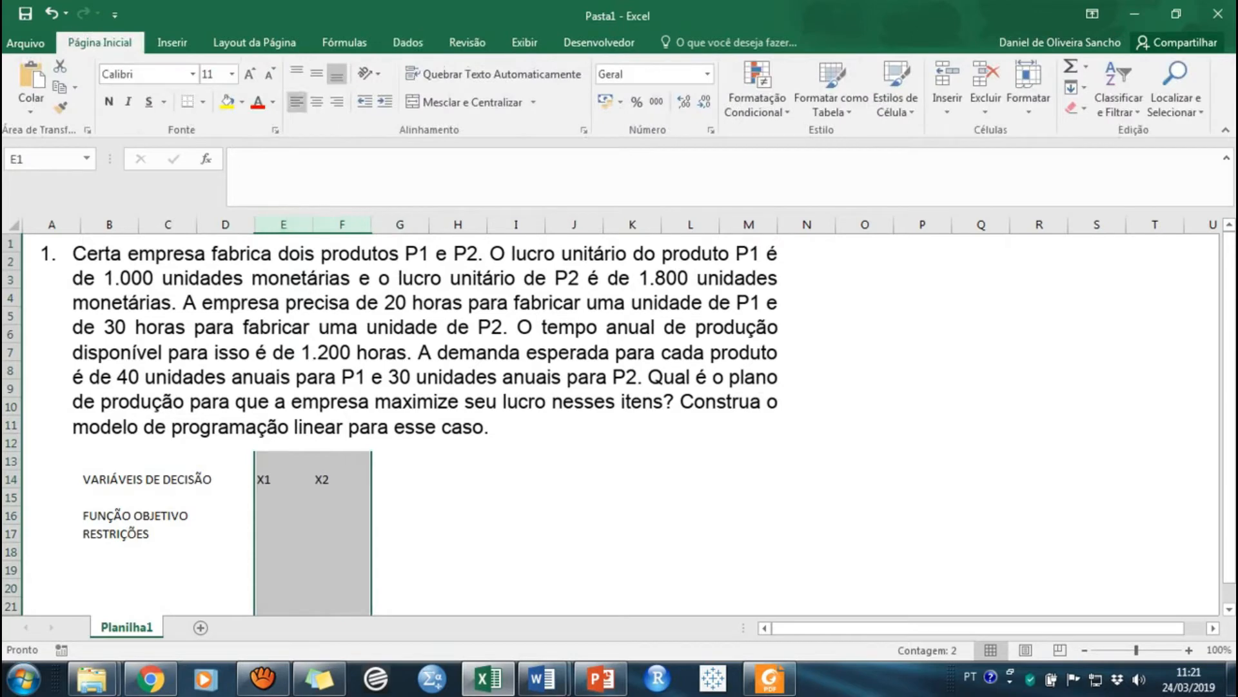
{"action": "left_click", "coordinate": [316, 101]}
{"action": "left_click", "coordinate": [316, 73]}
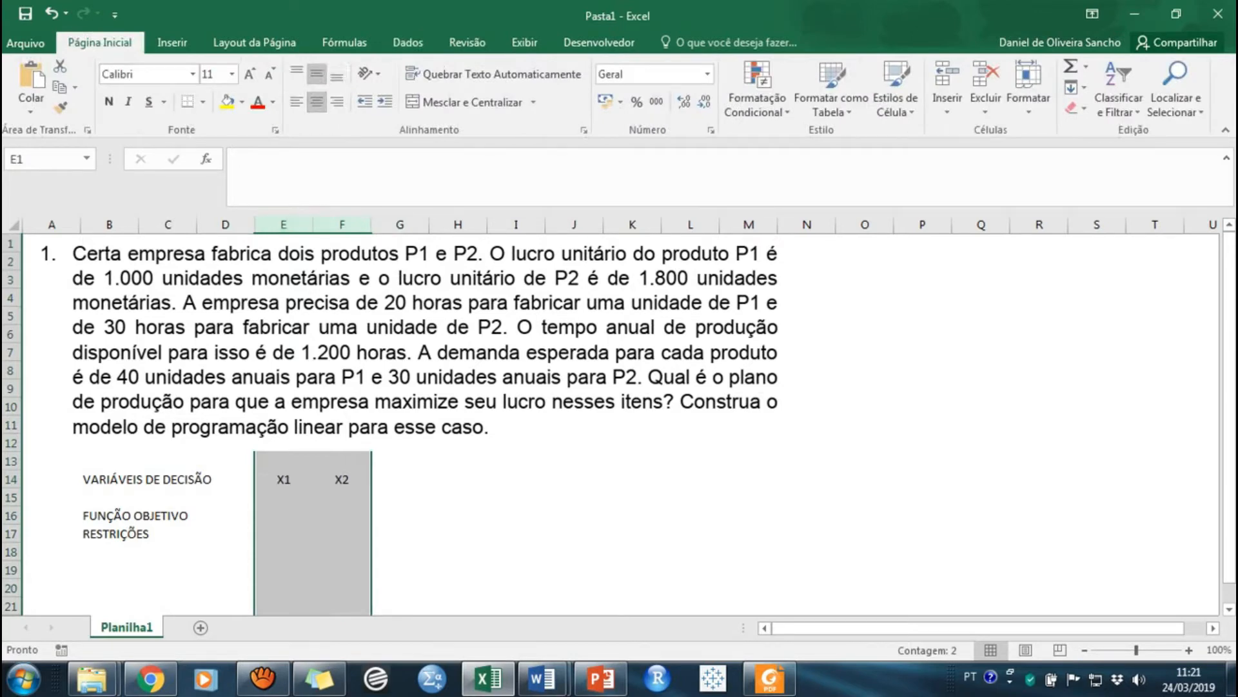
Fill the variable value cells E15:F15 below X1 and X2 with yellow.
{"action": "left_click", "coordinate": [342, 479]}
{"action": "left_click_drag", "start_coordinate": [284, 479], "coordinate": [342, 497]}
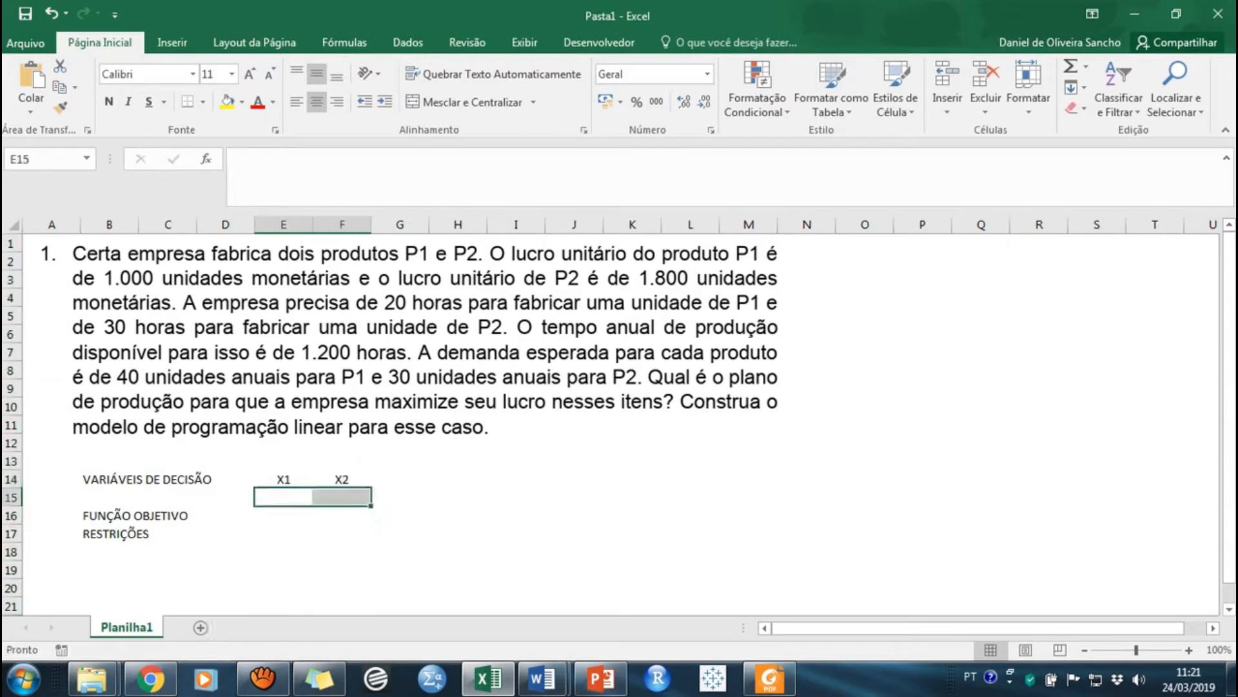
{"action": "left_click", "coordinate": [227, 101]}
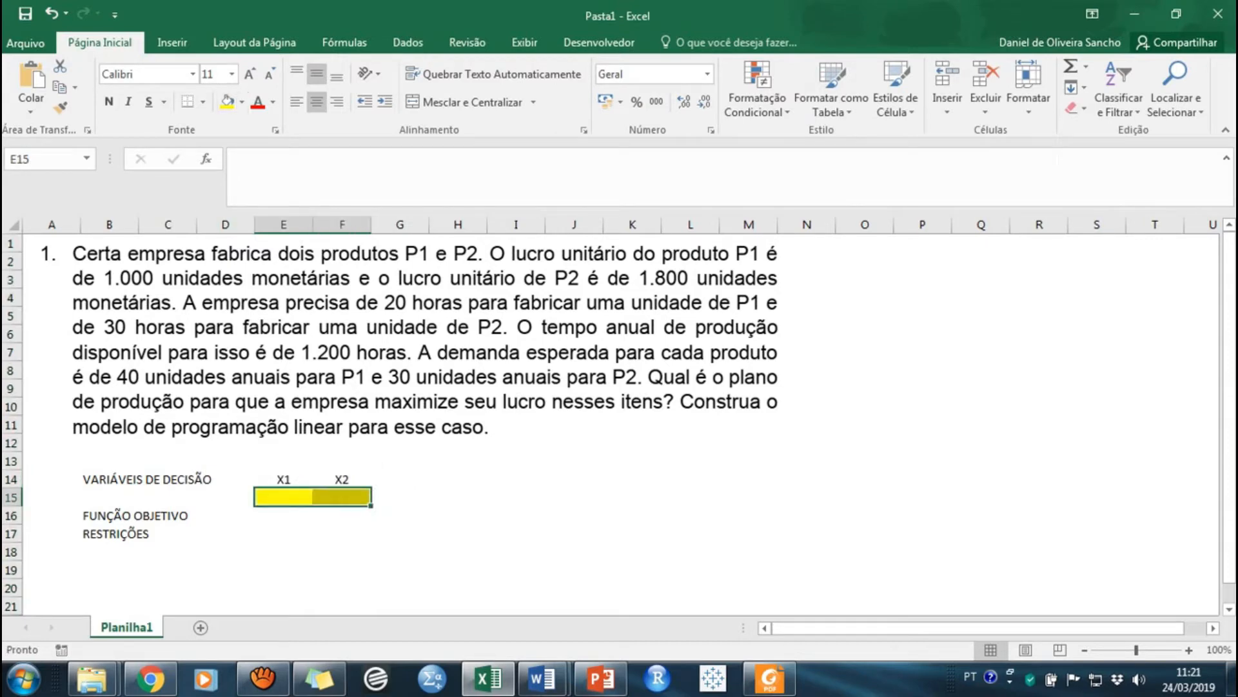
{"action": "left_click", "coordinate": [342, 462]}
Move the "RESTRIÇÕES" heading to cell B19 and the "FUNÇÃO OBJETIVO" heading to cell B17.
{"action": "scroll", "coordinate": [342, 461], "scroll_direction": "down", "scroll_amount": 2}
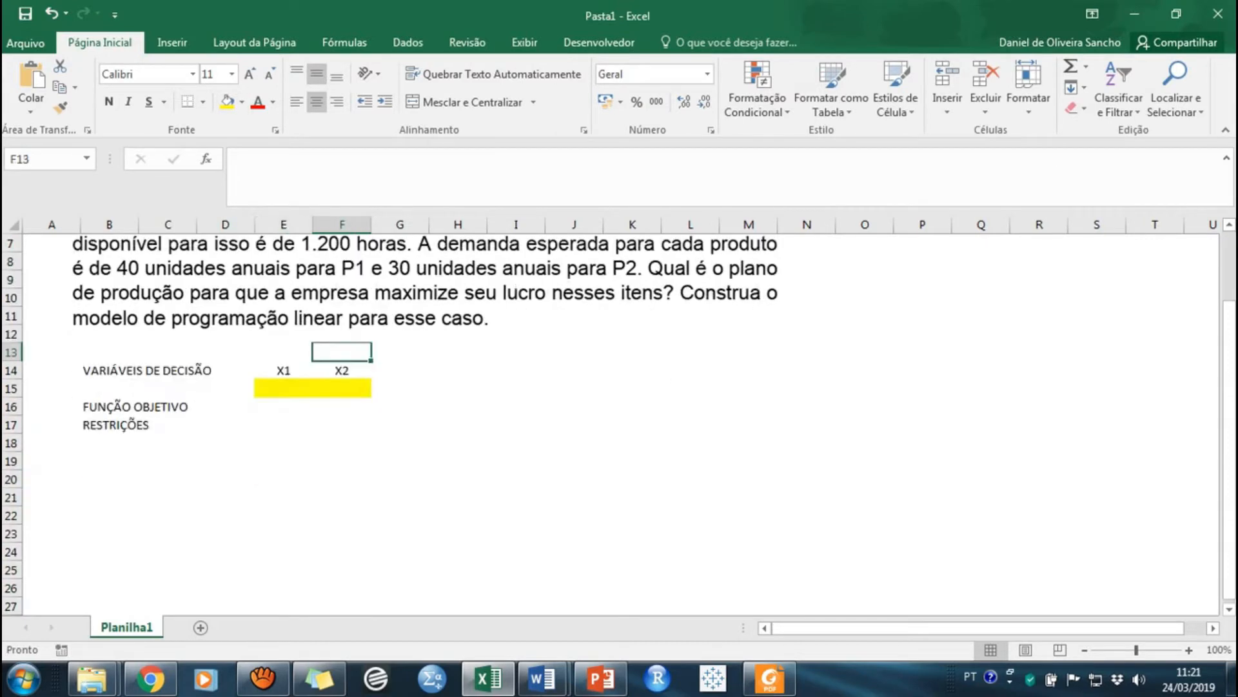
{"action": "left_click", "coordinate": [109, 425]}
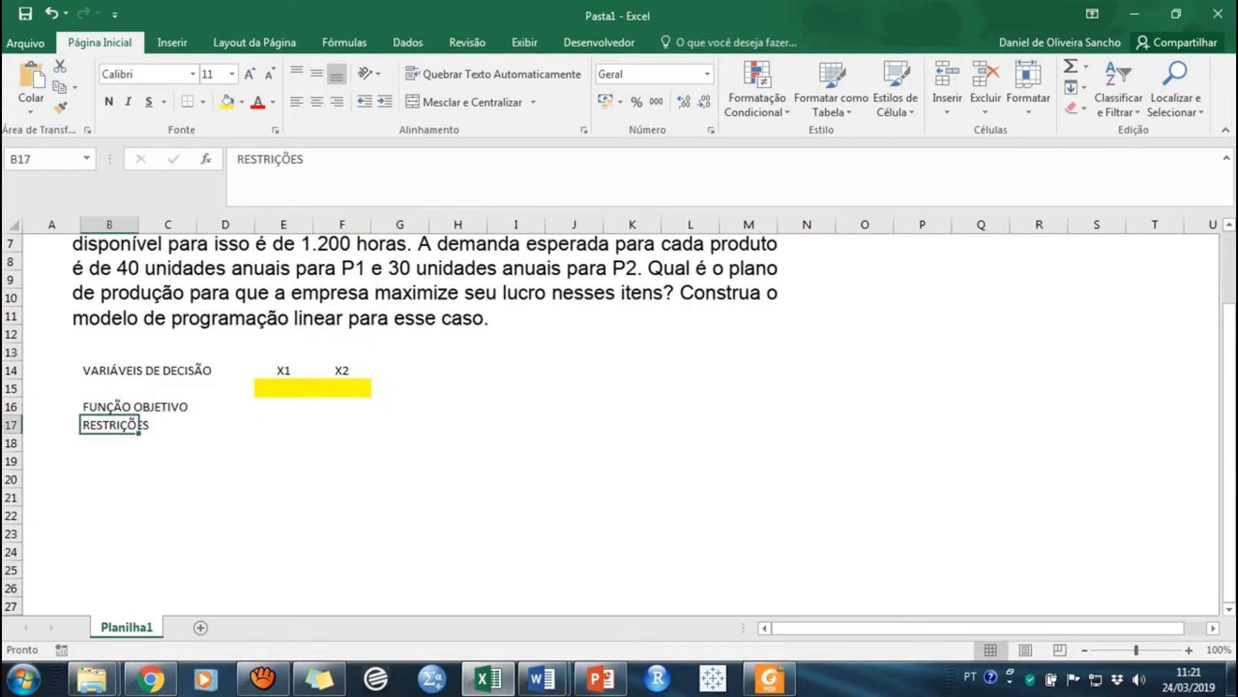
{"action": "left_click_drag", "start_coordinate": [138, 426], "coordinate": [138, 461]}
{"action": "left_click", "coordinate": [110, 407]}
{"action": "left_click_drag", "start_coordinate": [138, 408], "coordinate": [138, 426]}
{"action": "scroll", "coordinate": [138, 426], "scroll_direction": "up", "scroll_amount": 2}
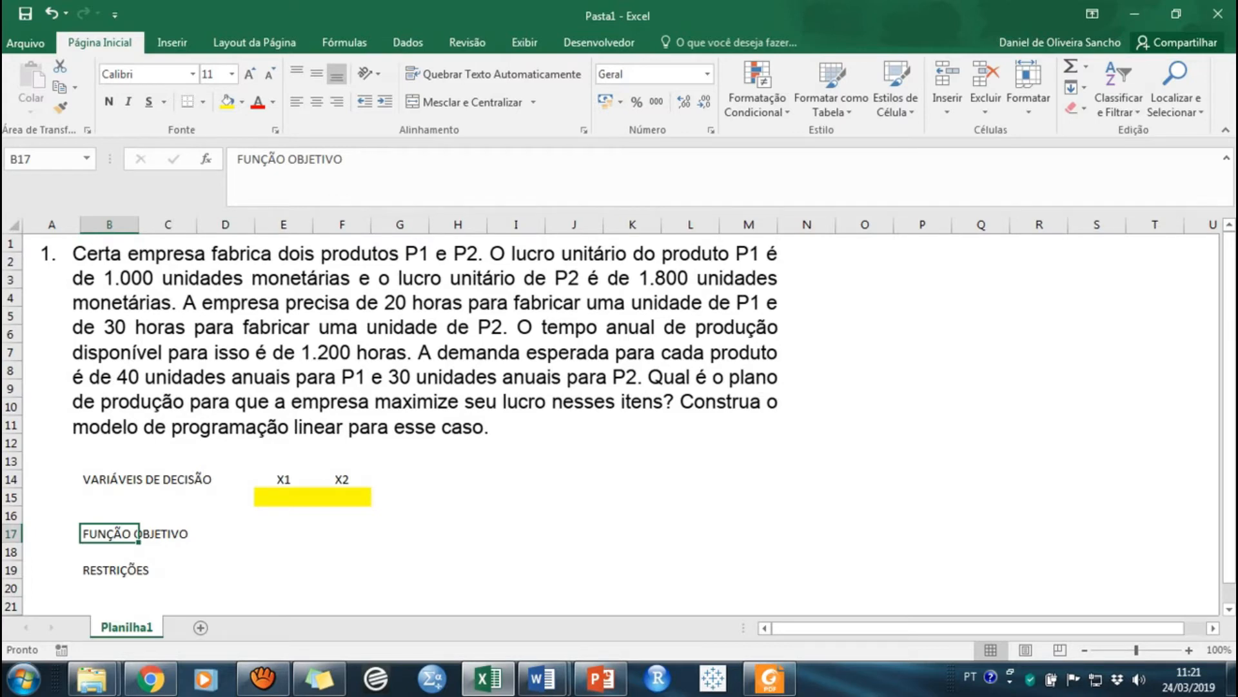
{"action": "left_click", "coordinate": [284, 533]}
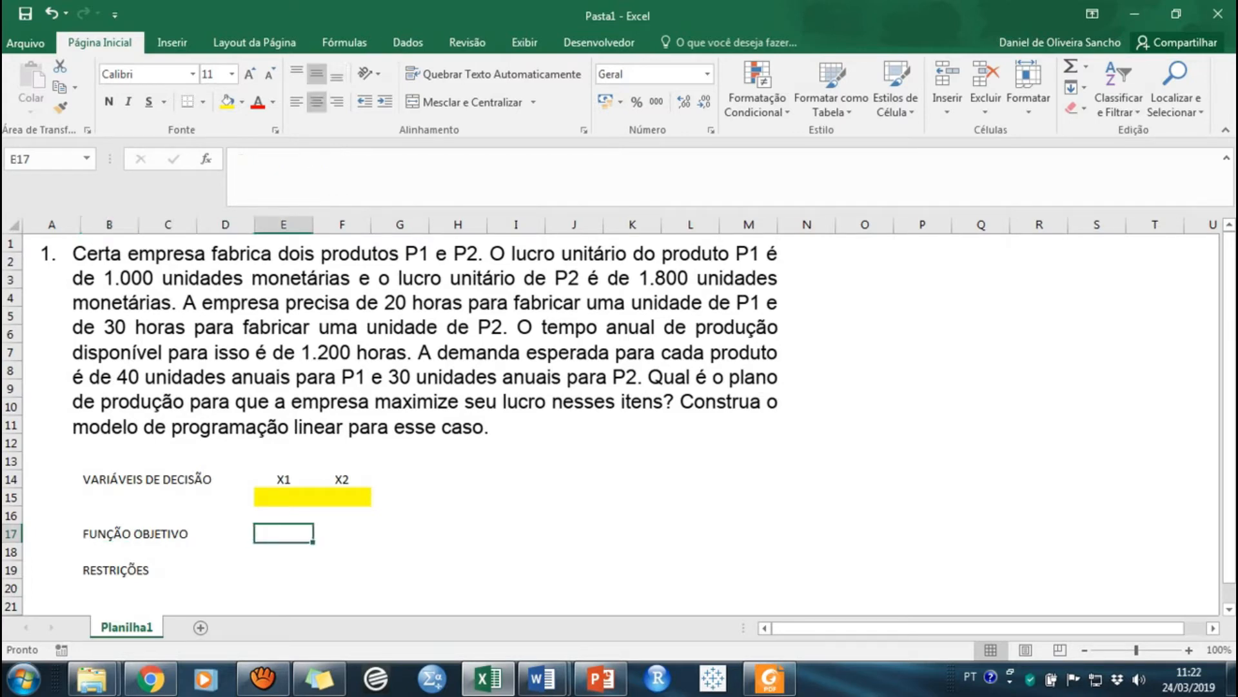
{"action": "type", "text": "Z"}
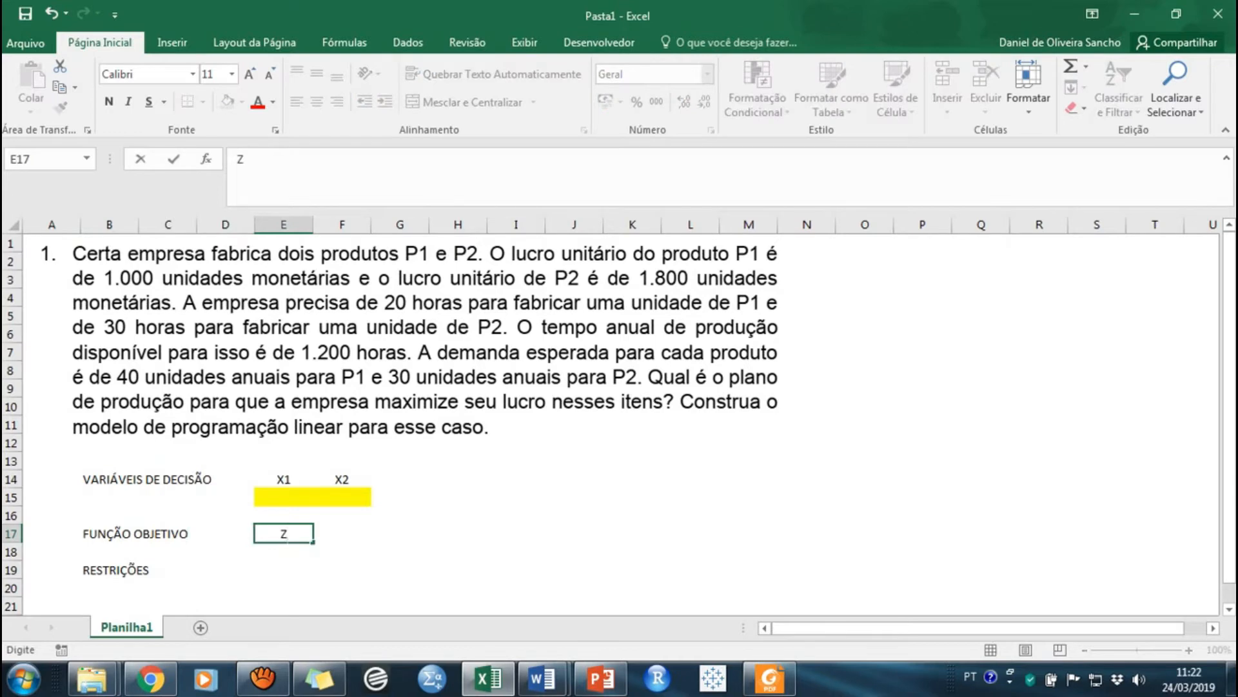
{"action": "key", "text": "BackSpace"}
Write the objective function "Z = 1000X1 + 1800X2" as text in cell B18, directly below its heading.
{"action": "left_click", "coordinate": [226, 551]}
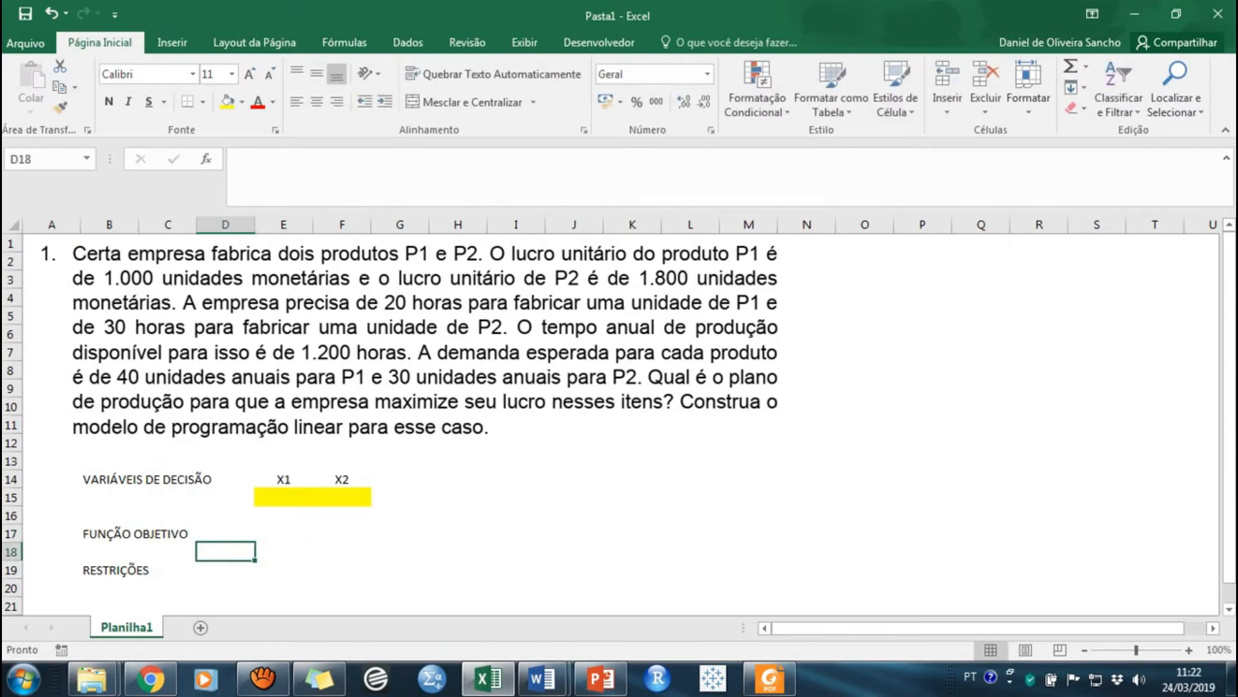
{"action": "key", "text": "Left"}
{"action": "key", "text": "Left"}
{"action": "type", "text": "Z="}
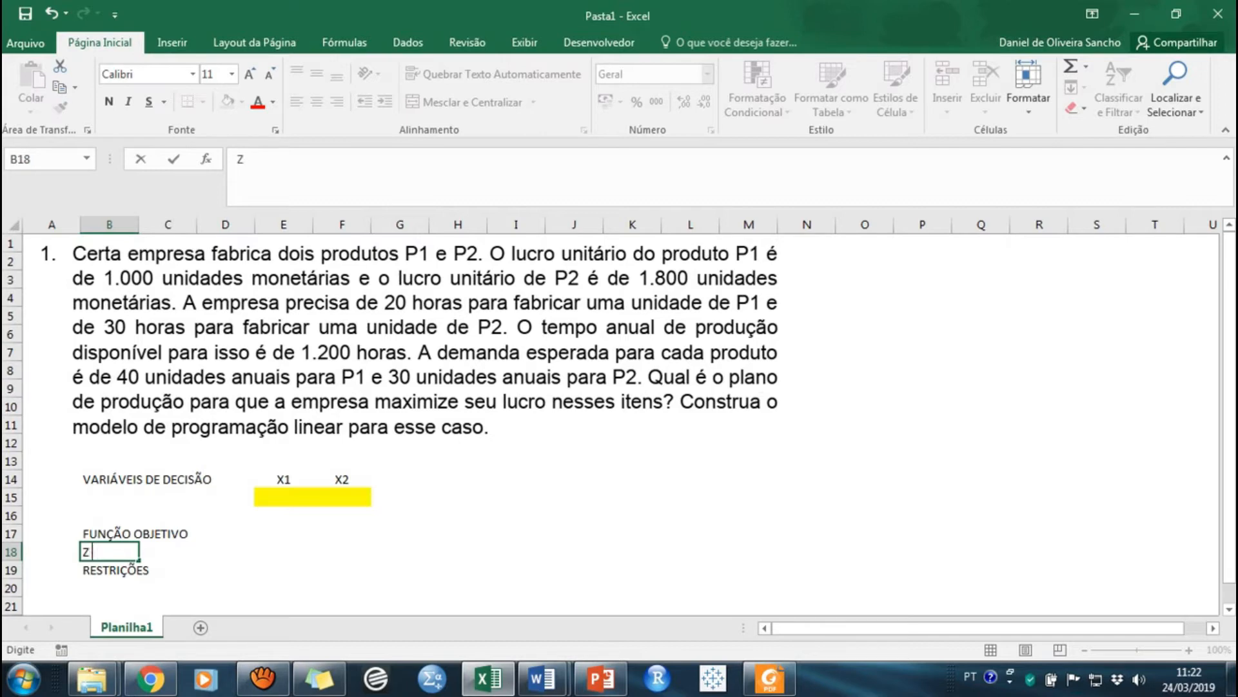
{"action": "key", "text": "BackSpace"}
{"action": "type", "text": "= 1000"}
{"action": "type", "text": "X1"}
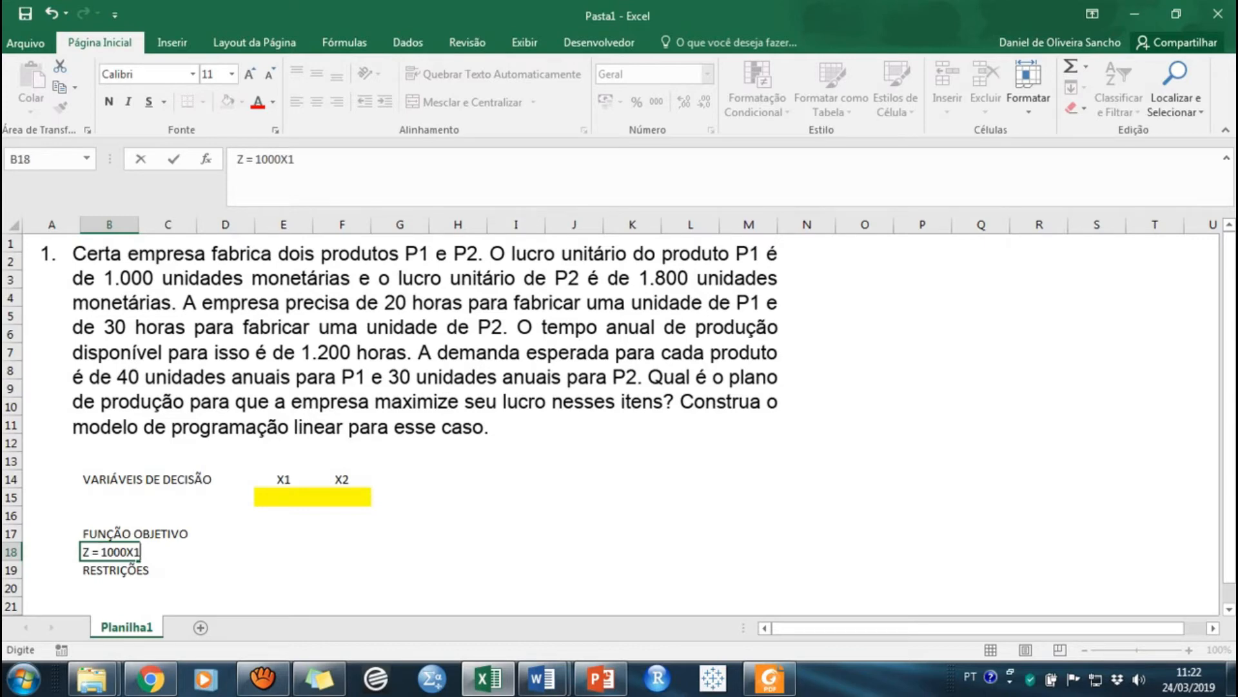
{"action": "type", "text": "+ 1800X2"}
{"action": "key", "text": "Return"}
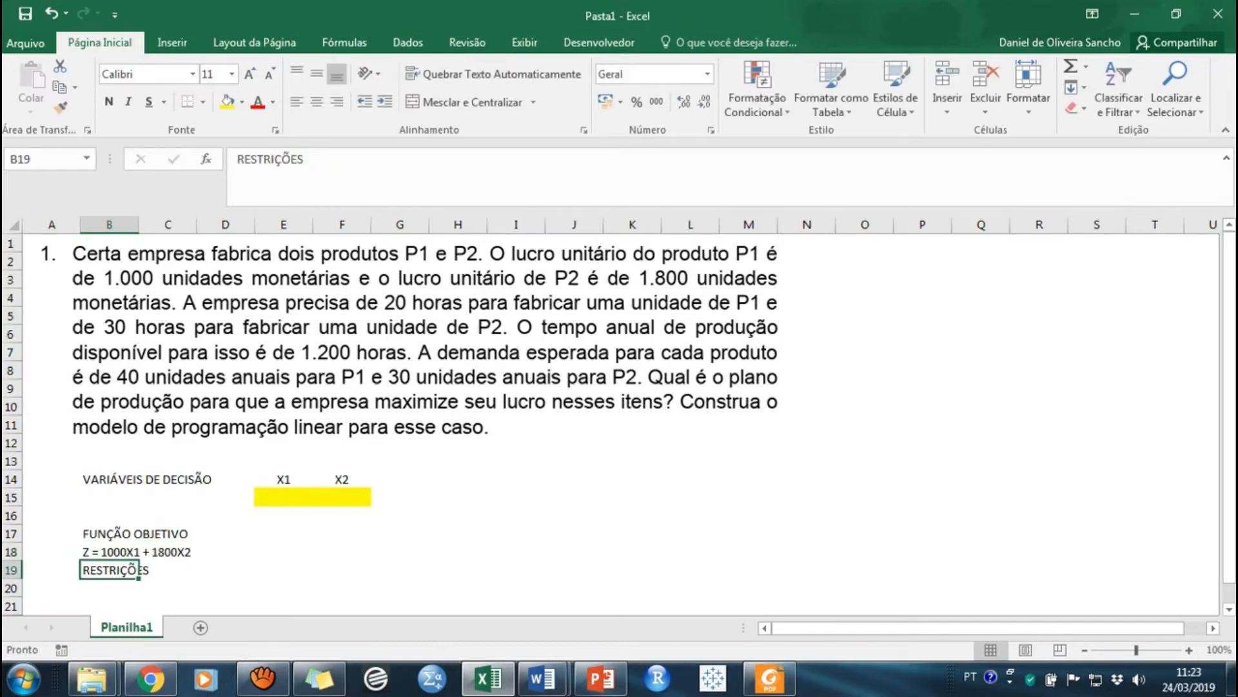
Insert a blank row above the "RESTRIÇÕES" heading to separate it from the objective function.
{"action": "right_click", "coordinate": [11, 569]}
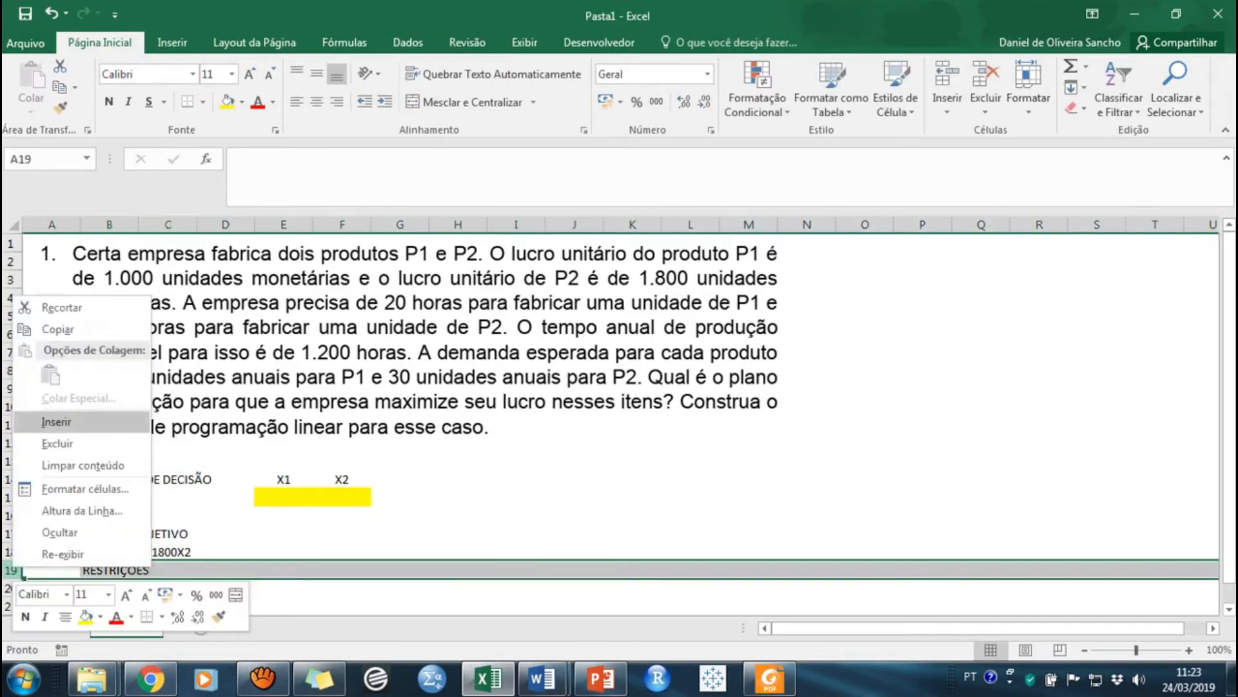
{"action": "left_click", "coordinate": [56, 418]}
{"action": "scroll", "coordinate": [613, 419], "scroll_direction": "down", "scroll_amount": 1}
{"action": "left_click", "coordinate": [110, 500]}
{"action": "scroll", "coordinate": [109, 500], "scroll_direction": "up", "scroll_amount": 1}
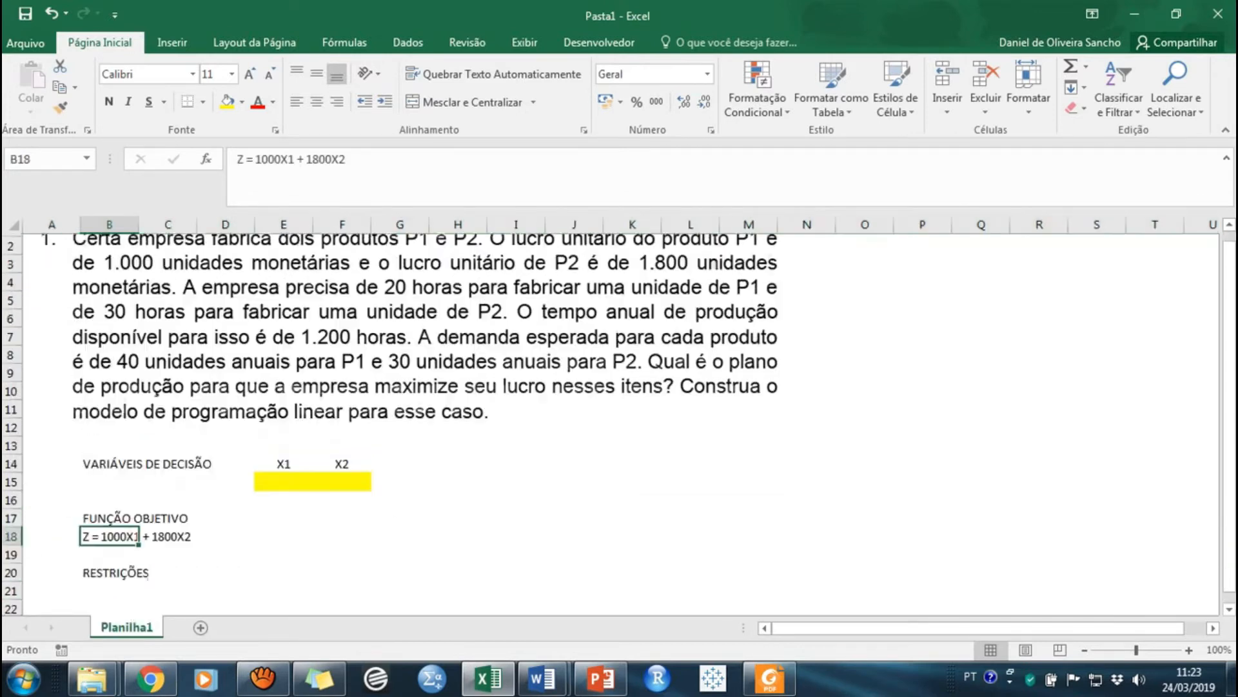
Make the "VARIÁVEIS DE DECISÃO", "FUNÇÃO OBJETIVO" and "RESTRIÇÕES" headings in column B bold.
{"action": "key", "text": "Down"}
{"action": "key", "text": "Down"}
{"action": "key", "text": "Up"}
{"action": "key", "text": "Up"}
{"action": "key", "text": "Up"}
{"action": "key", "text": "Up"}
{"action": "key", "text": "Up"}
{"action": "key", "text": "Up"}
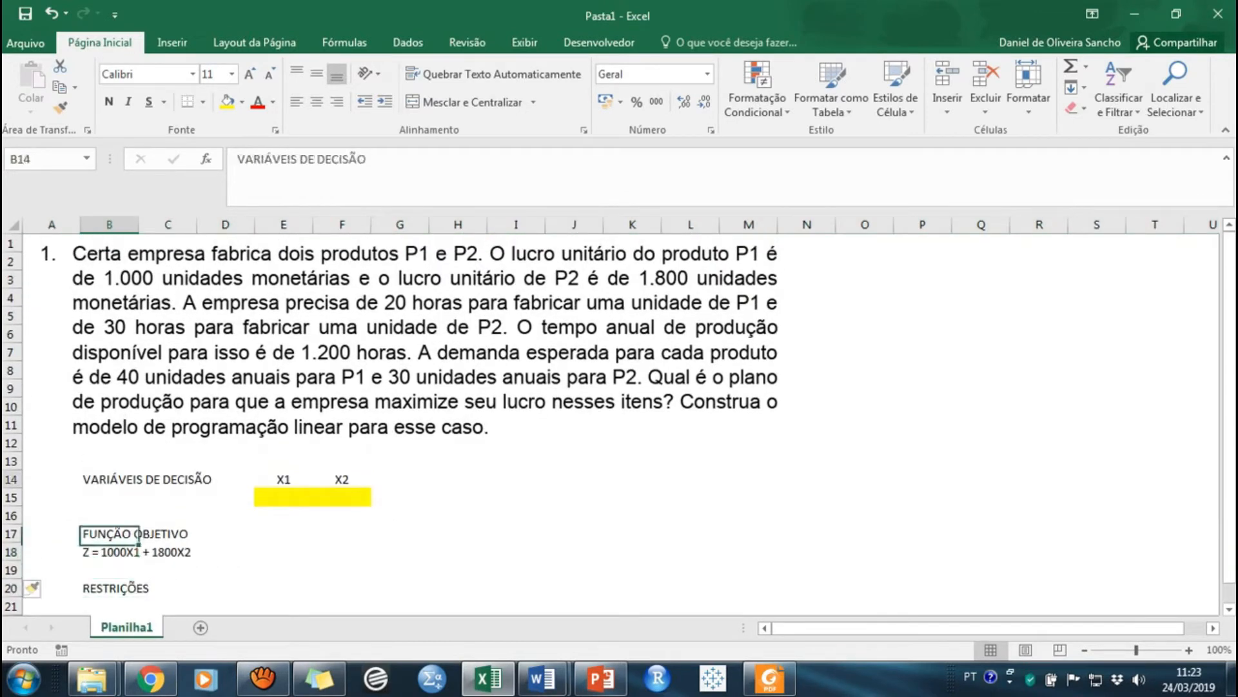
{"action": "key", "text": "ctrl+n"}
{"action": "key", "text": "Down"}
{"action": "key", "text": "Down"}
{"action": "key", "text": "Down"}
{"action": "key", "text": "ctrl+n"}
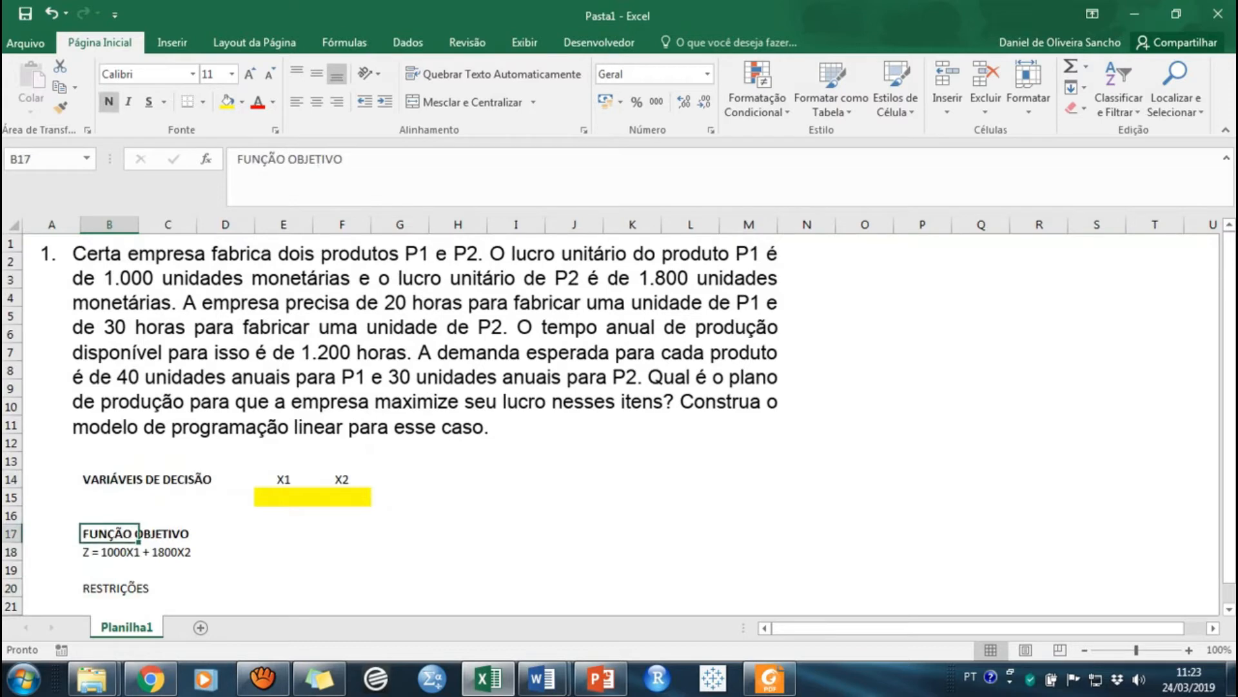
{"action": "key", "text": "Down"}
{"action": "key", "text": "Down"}
{"action": "key", "text": "Down"}
{"action": "key", "text": "ctrl+n"}
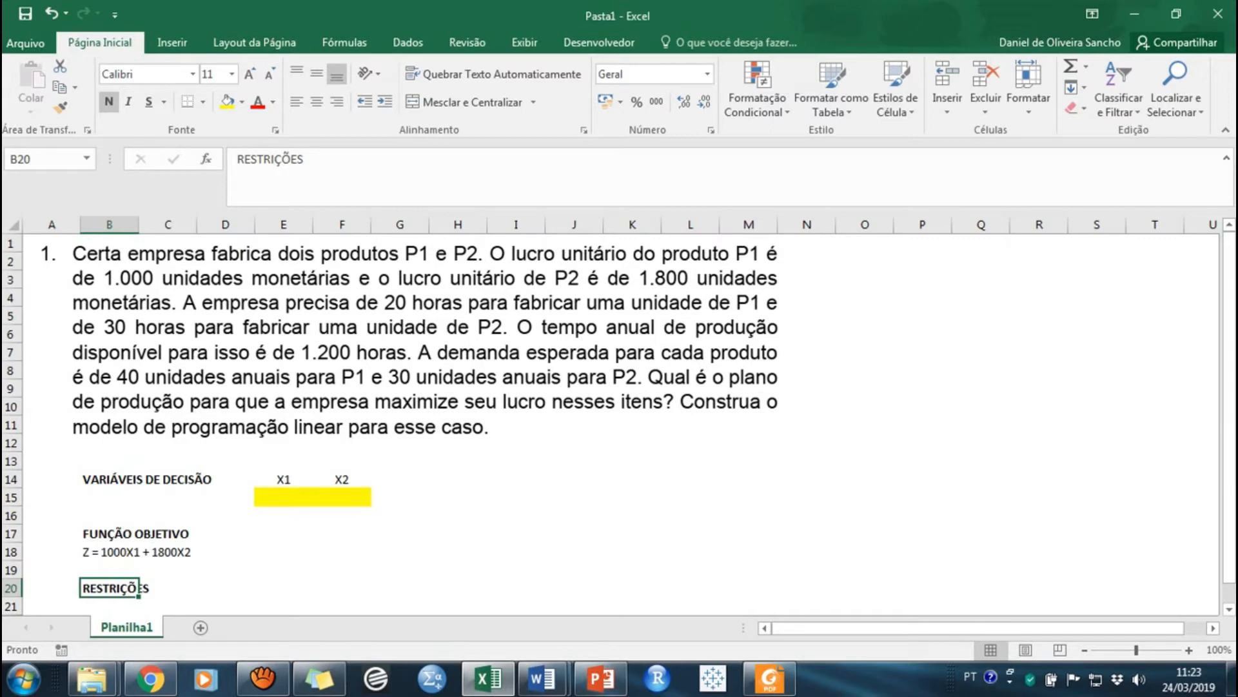
Write the production time constraint "20X1 + 30X2 <= 1200" in cell B21 below the "RESTRIÇÕES" heading.
{"action": "scroll", "coordinate": [619, 424], "scroll_direction": "down", "scroll_amount": 1}
{"action": "key", "text": "Return"}
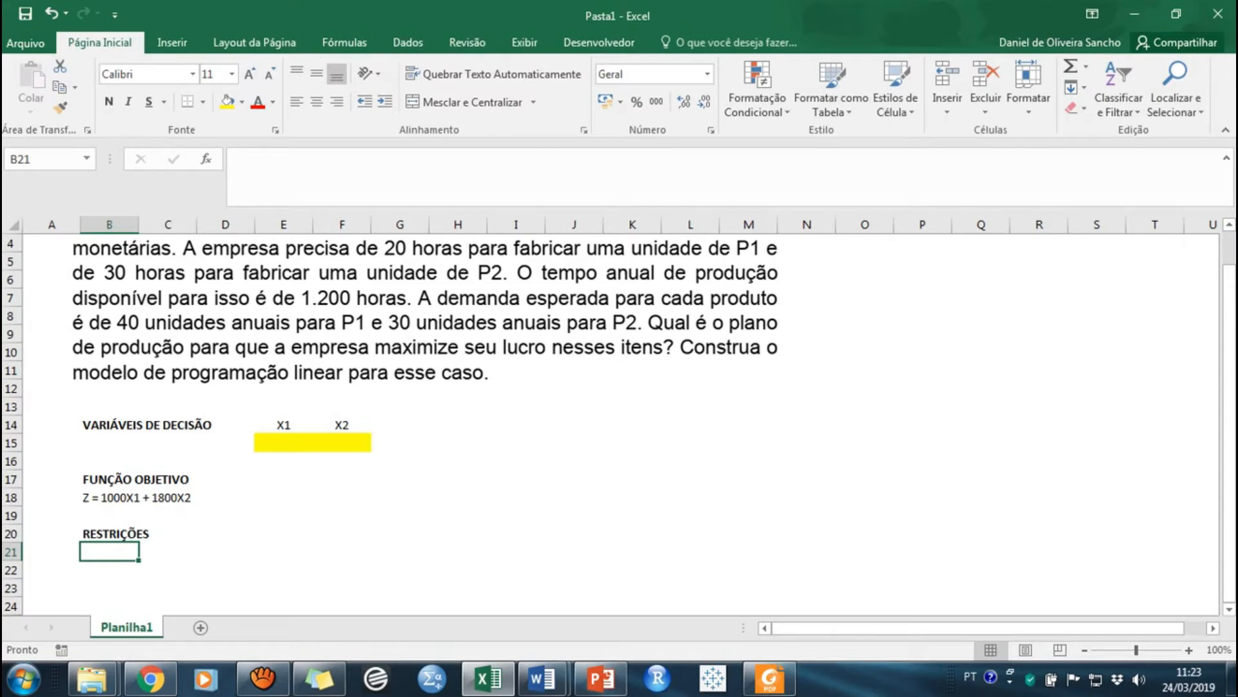
{"action": "type", "text": "20X1"}
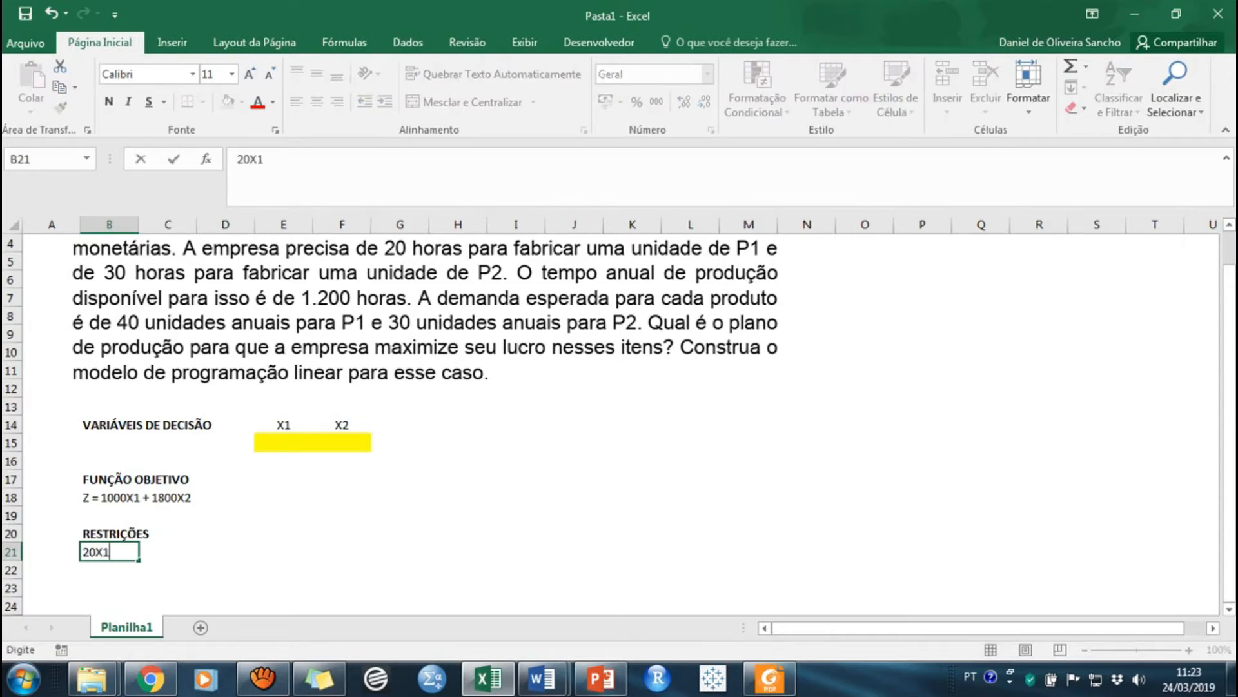
{"action": "type", "text": " + 30X2 <="}
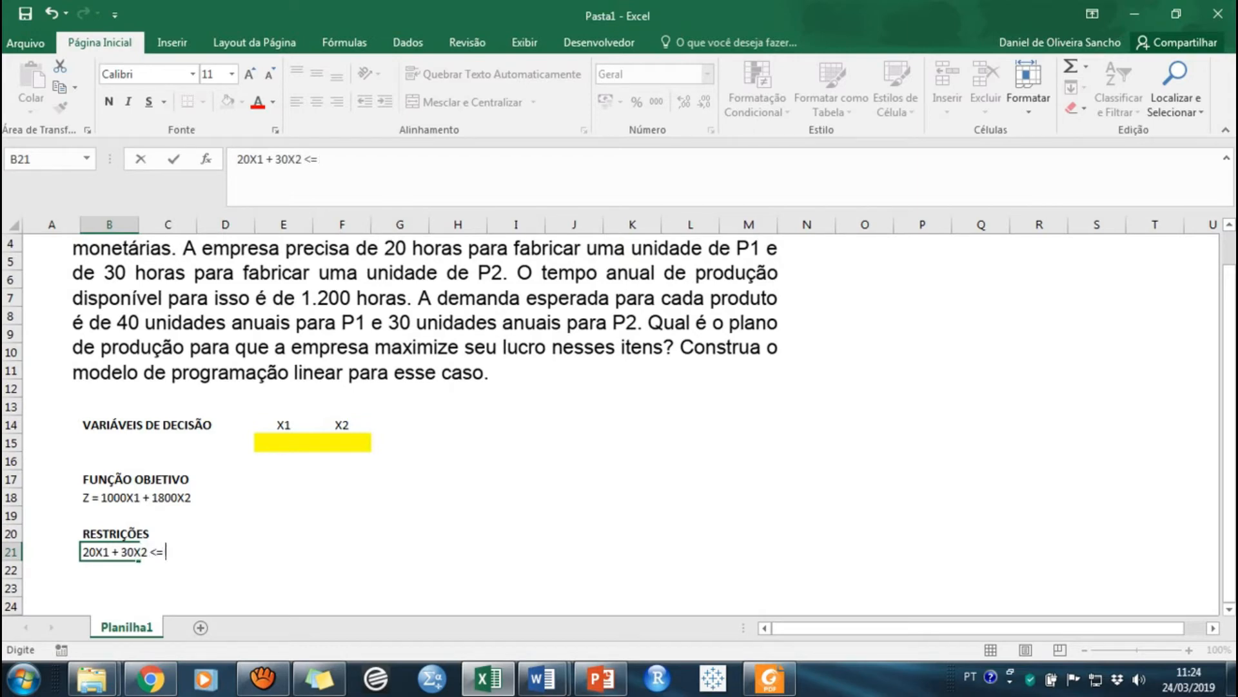
{"action": "type", "text": " 1200"}
{"action": "key", "text": "Return"}
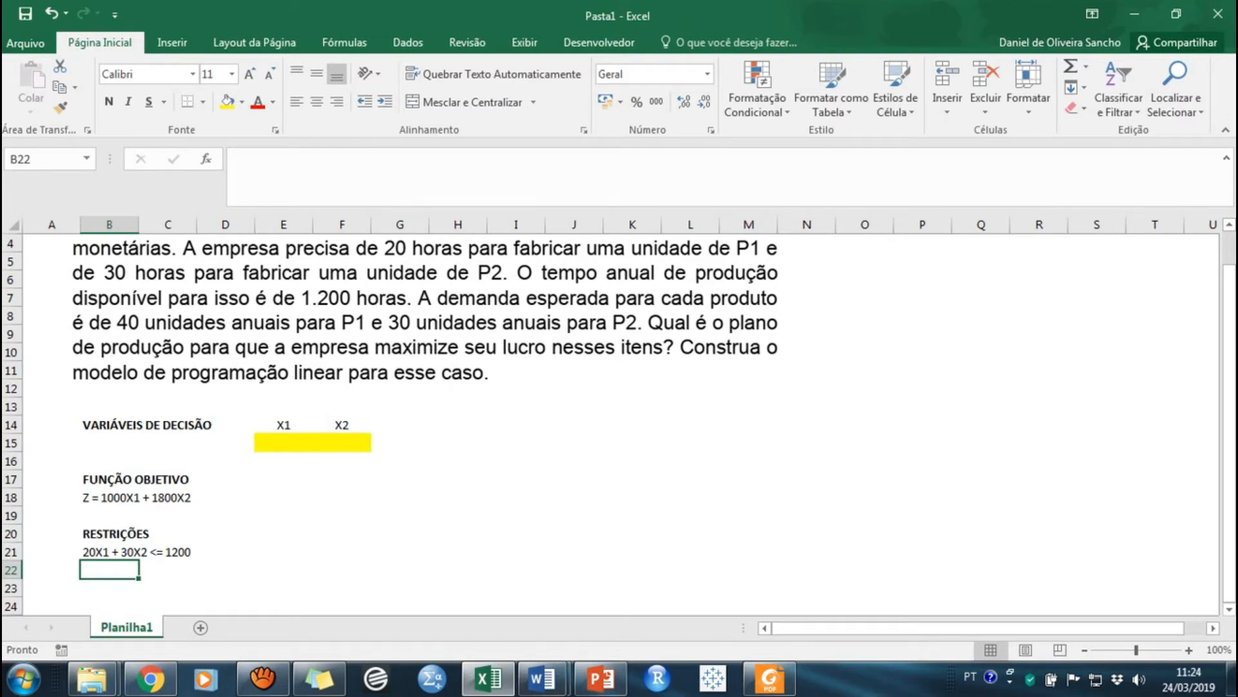
Add the demand constraints "X1 <= 40" in cell B22 and "X2 <= 30" in cell B23.
{"action": "type", "text": "X1"}
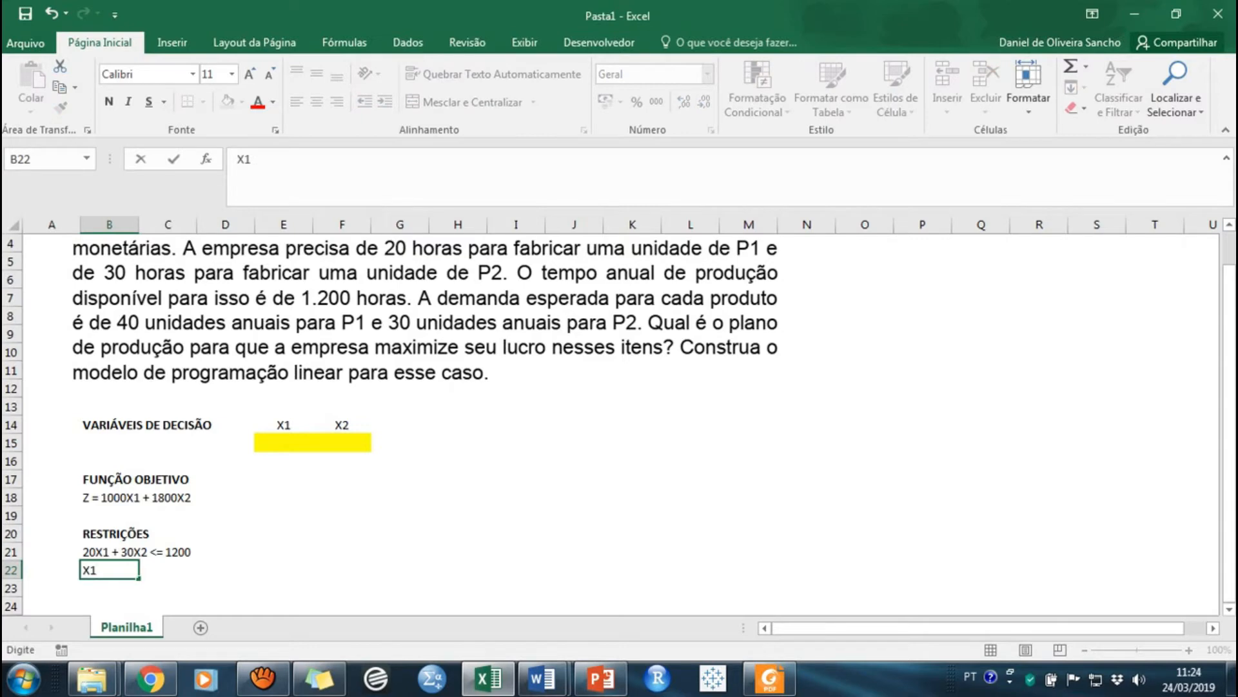
{"action": "type", "text": " <= 40"}
{"action": "key", "text": "Return"}
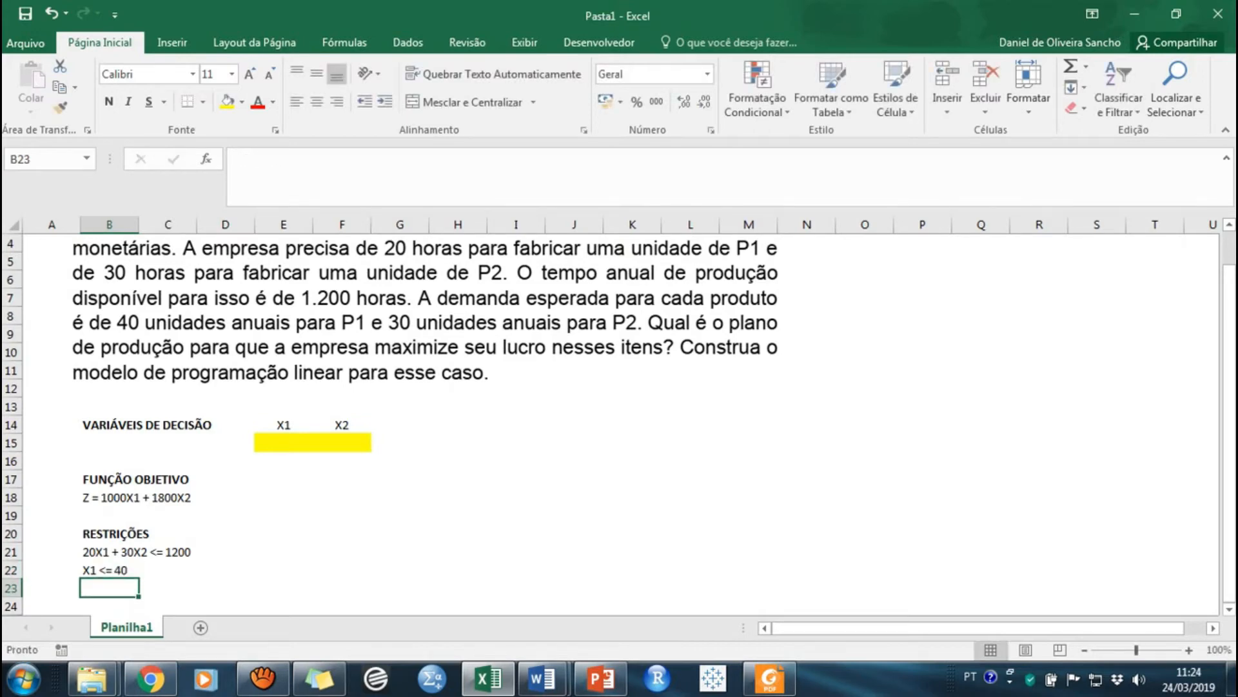
{"action": "type", "text": "X2"}
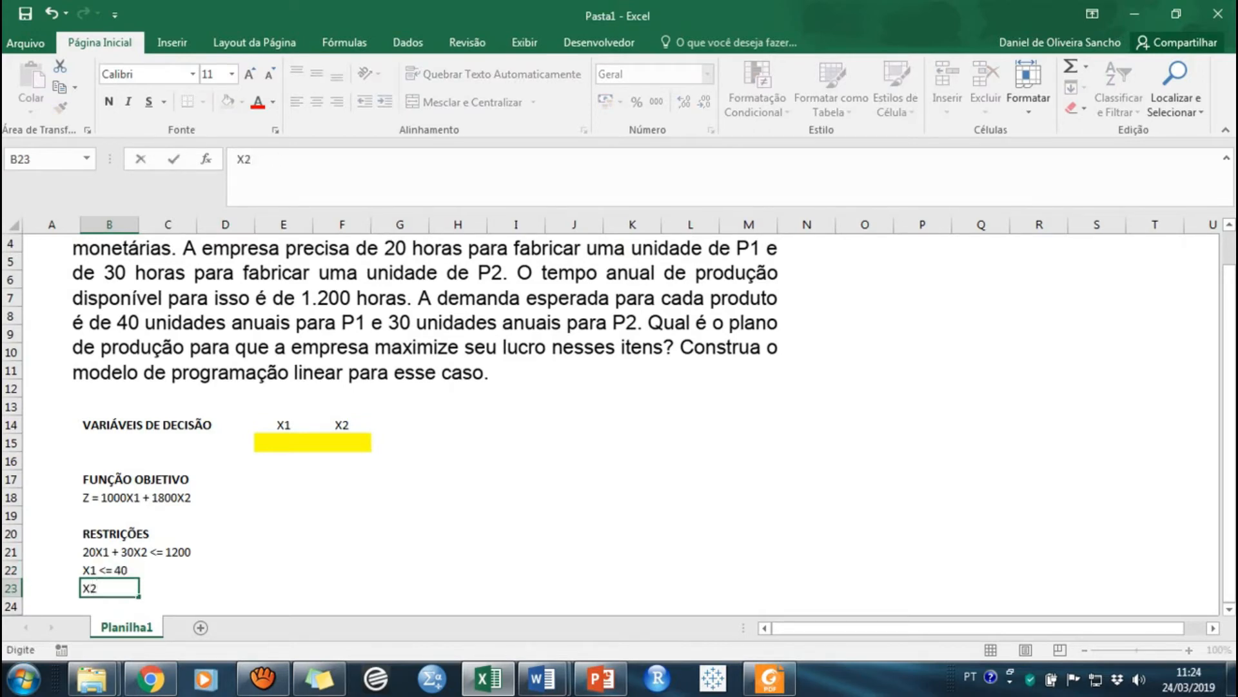
{"action": "type", "text": " <= 30"}
{"action": "key", "text": "Return"}
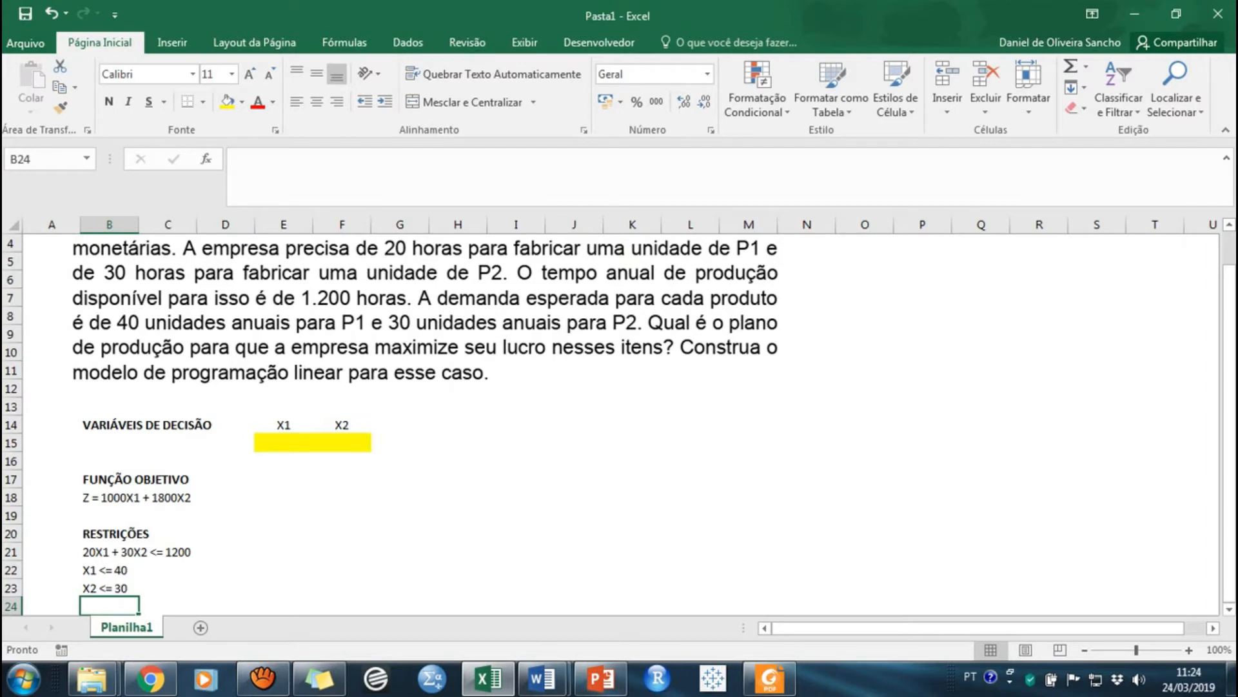
Add the non-negativity constraints "X1 >= 0" in cell B24 and "X2 >= 0" in cell B25.
{"action": "type", "text": "X1>="}
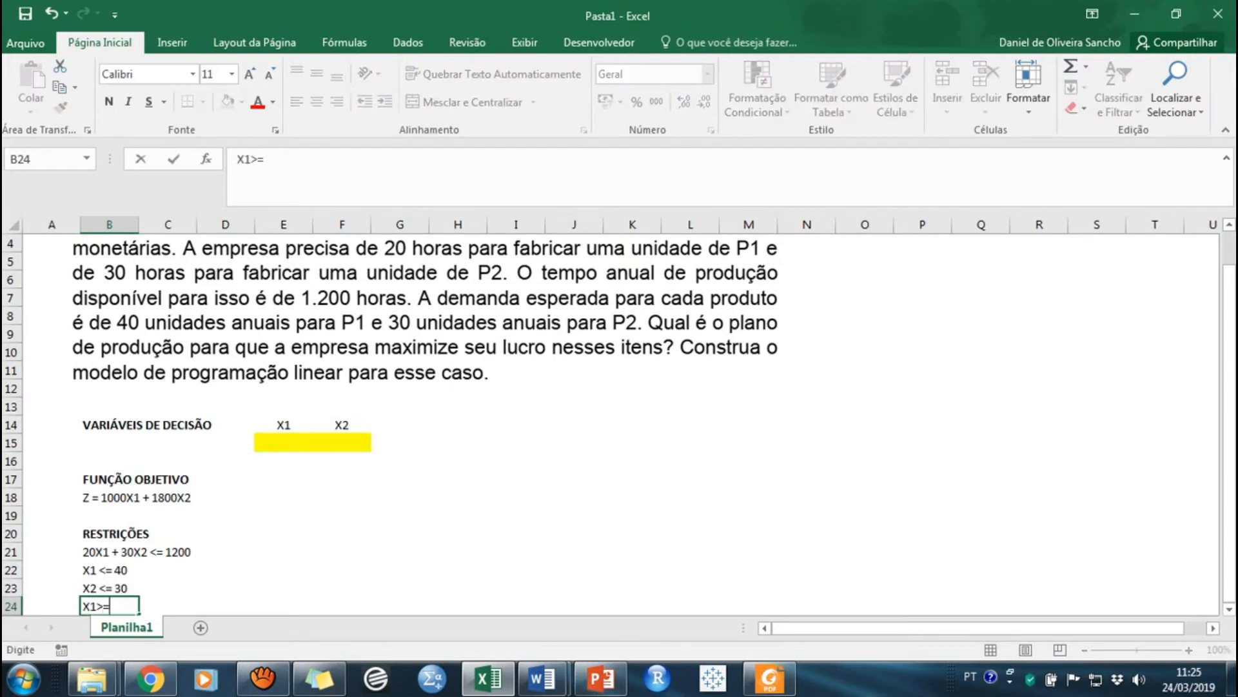
{"action": "key", "text": "BackSpace"}
{"action": "type", "text": ">= 0"}
{"action": "key", "text": "Return"}
{"action": "type", "text": "X2"}
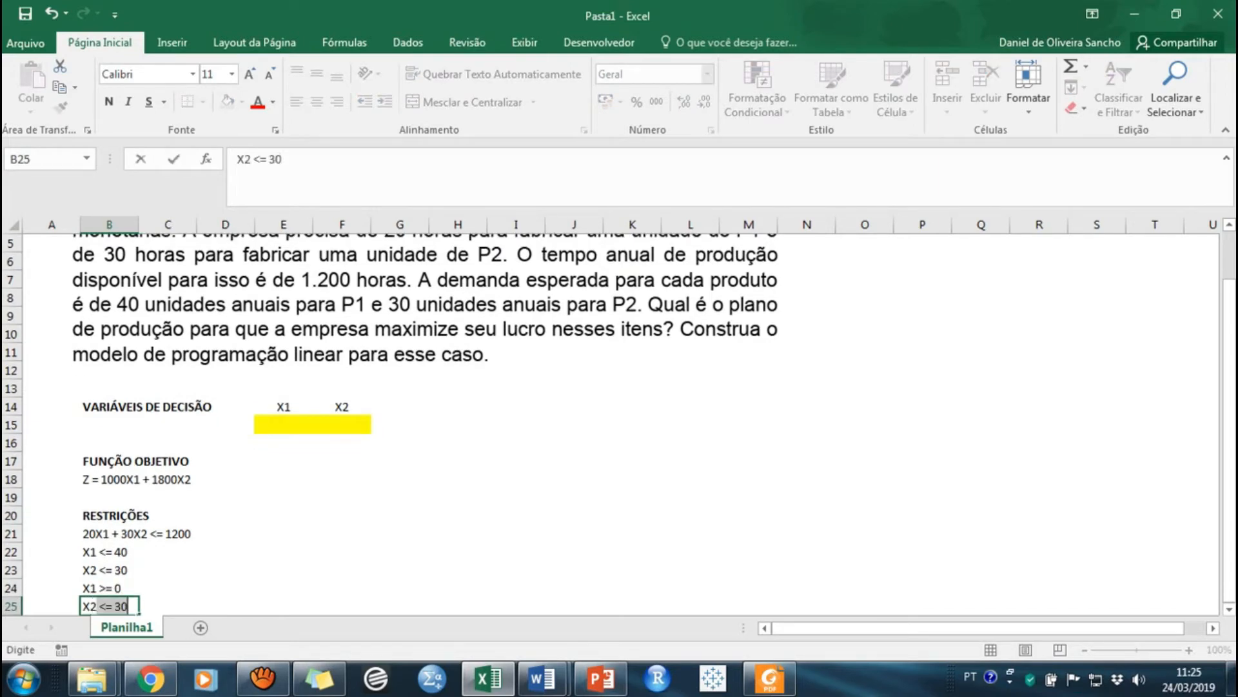
{"action": "type", "text": " >= 0"}
{"action": "key", "text": "Return"}
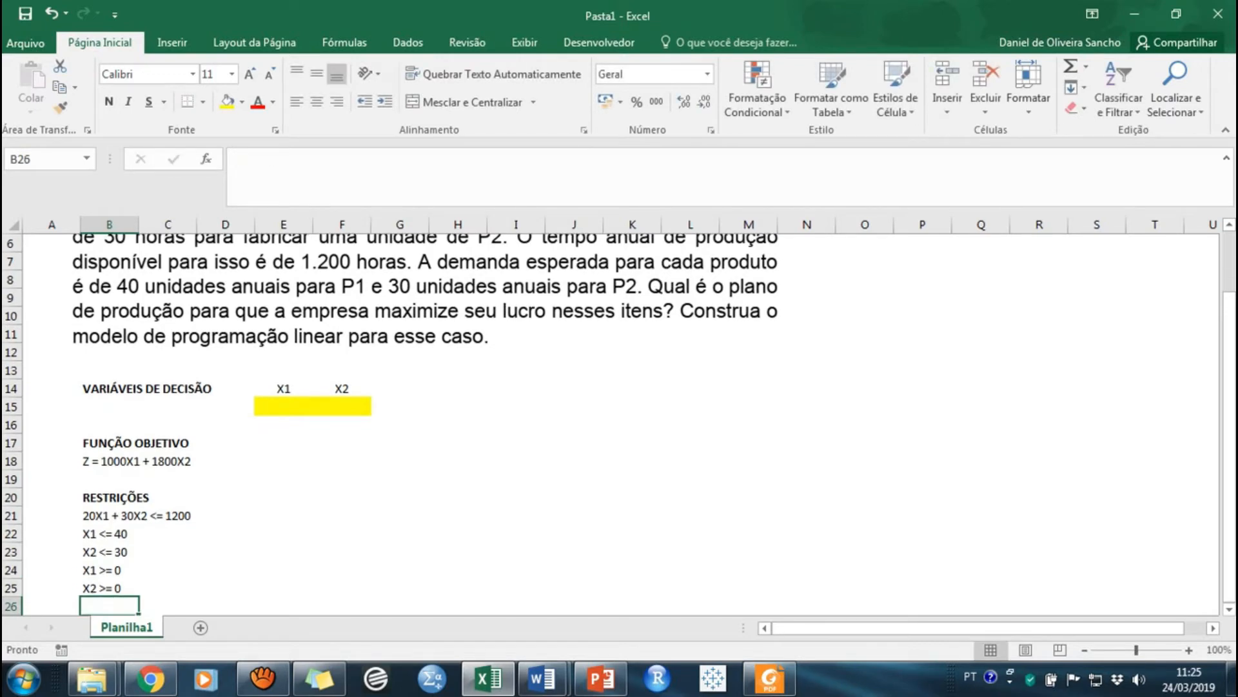
Widen column B so that the headings and constraint texts fit entirely within it.
{"action": "key", "text": "Up"}
{"action": "key", "text": "Up"}
{"action": "key", "text": "Up"}
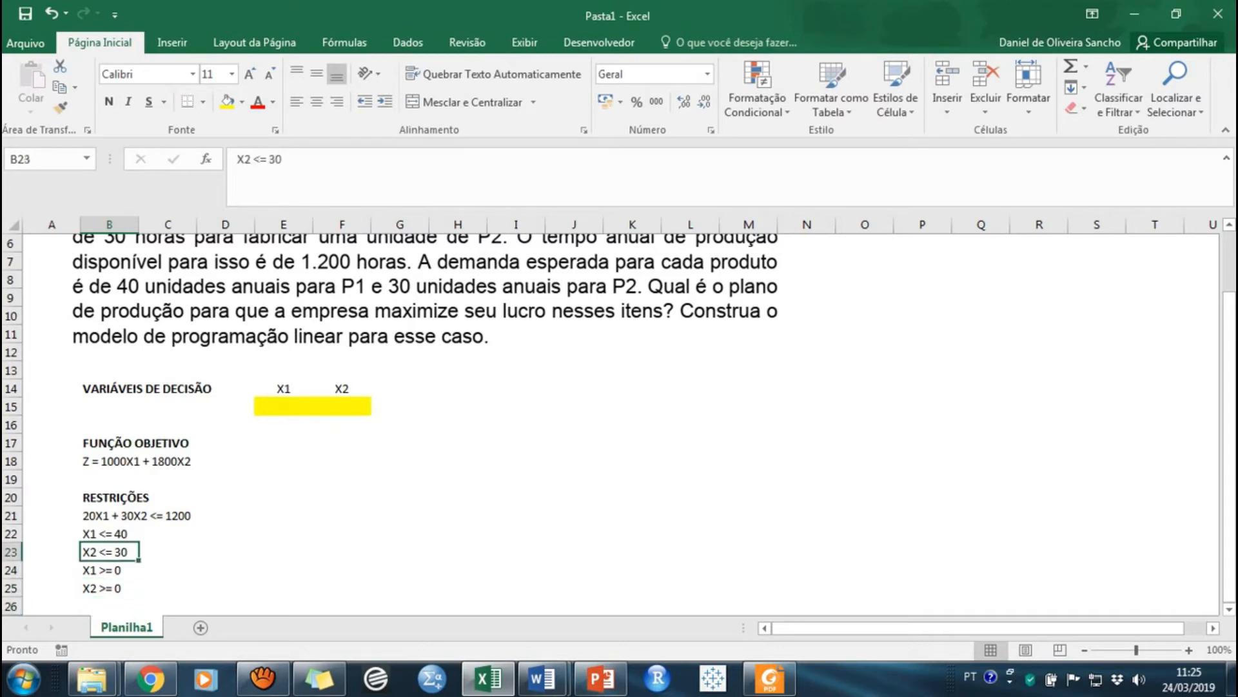
{"action": "left_click_drag", "start_coordinate": [138, 223], "coordinate": [219, 224]}
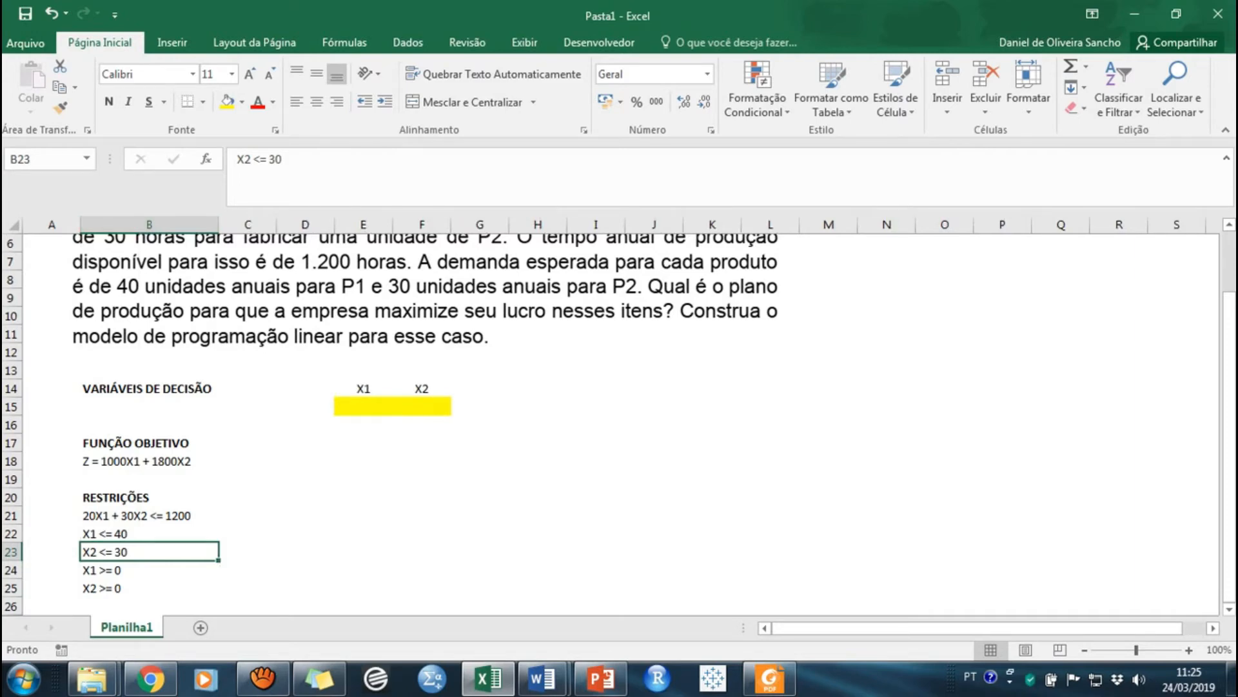
Move the X1/X2 labels and their yellow value cells one column back, to D14:E15.
{"action": "left_click", "coordinate": [363, 461]}
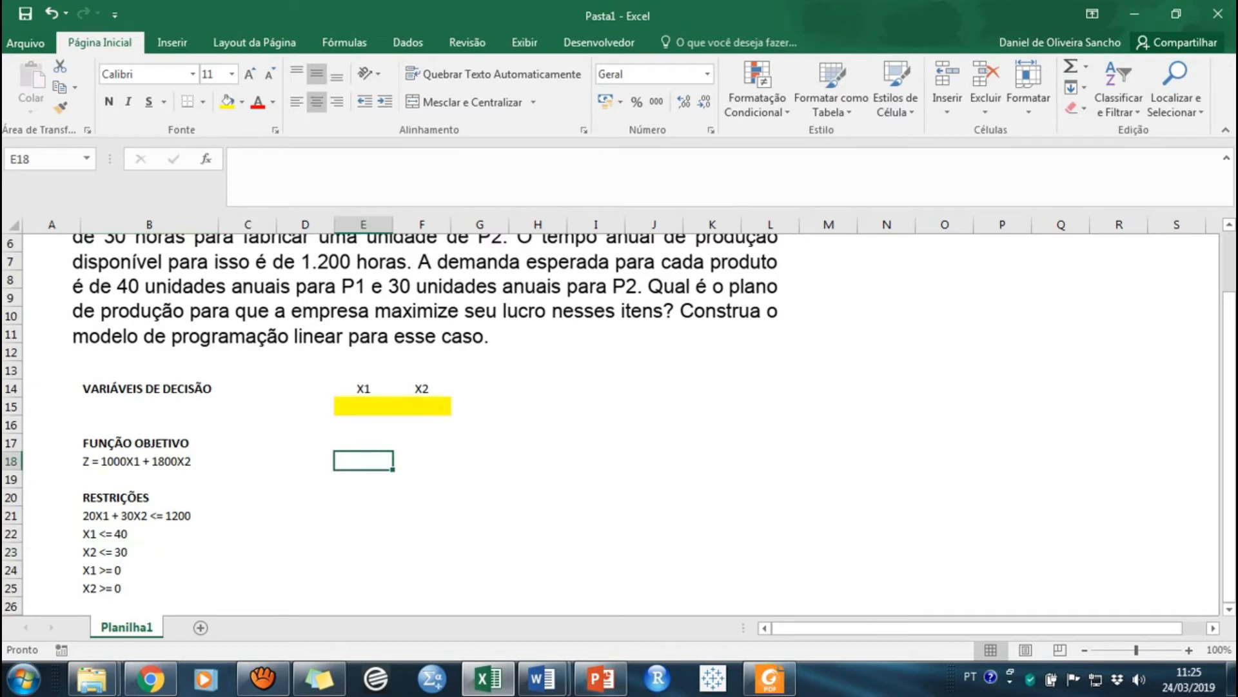
{"action": "left_click_drag", "start_coordinate": [363, 388], "coordinate": [362, 414]}
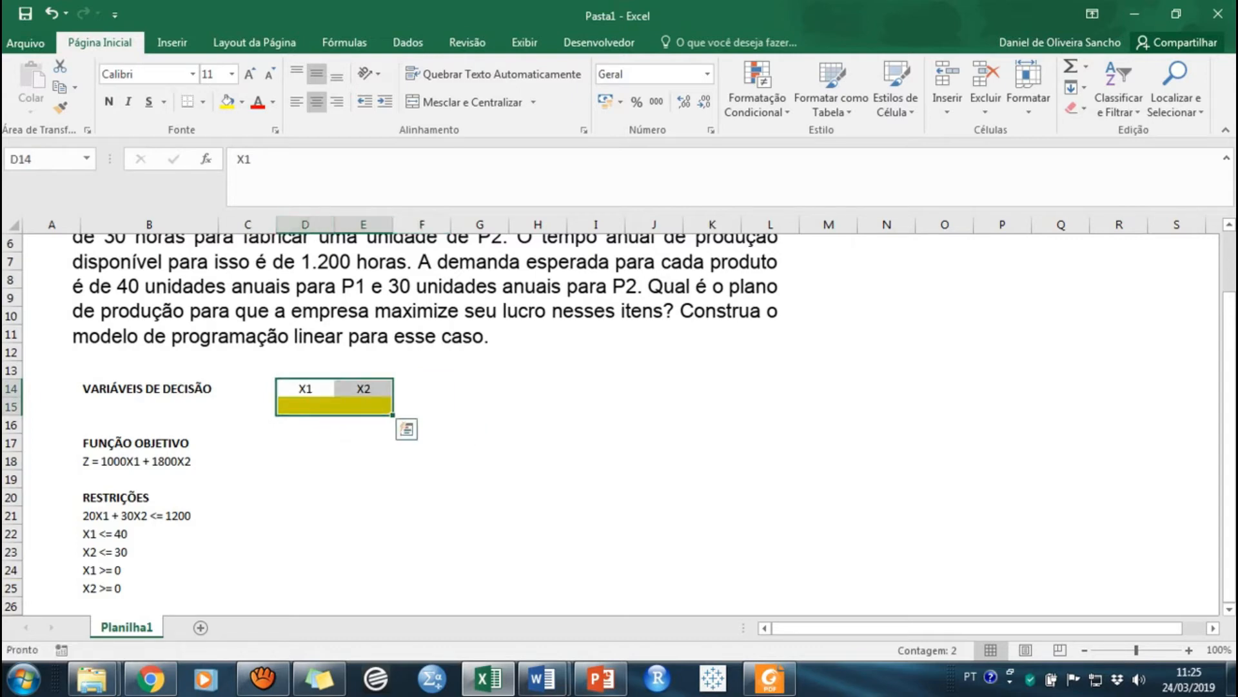
{"action": "left_click", "coordinate": [422, 424]}
{"action": "left_click", "coordinate": [770, 424]}
Enter the objective function formula =1000*D15+1800*E15 in cell D18.
{"action": "left_click", "coordinate": [305, 461]}
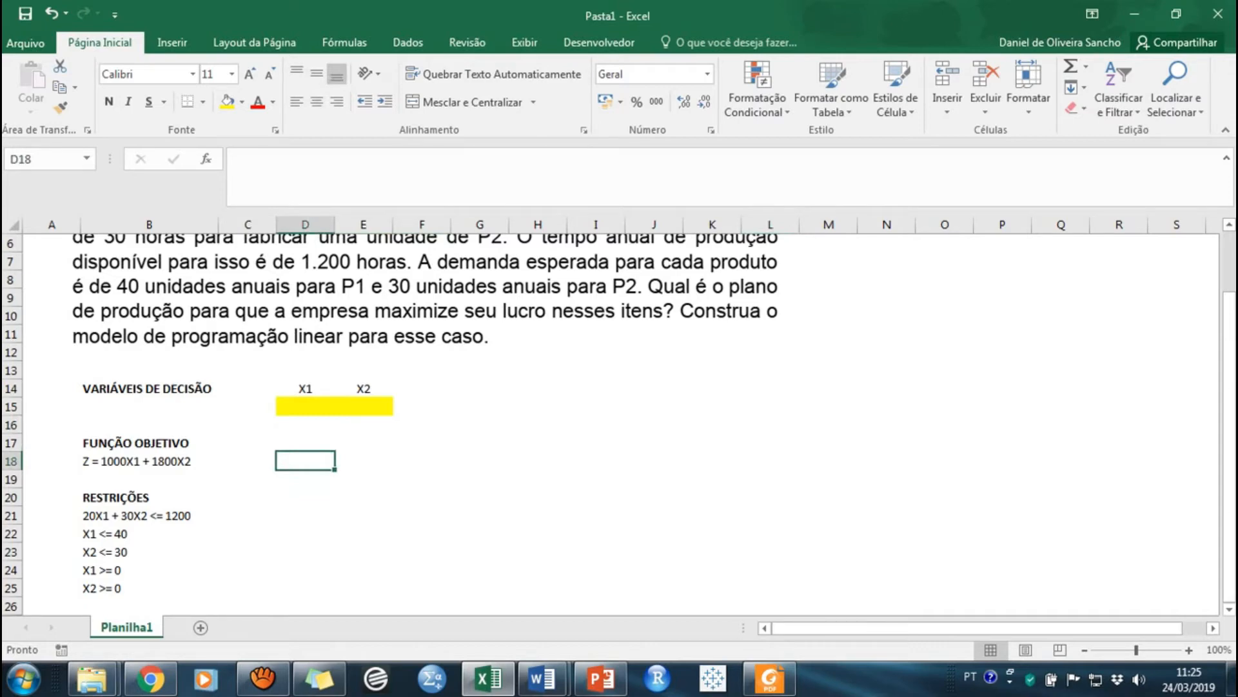
{"action": "type", "text": "="}
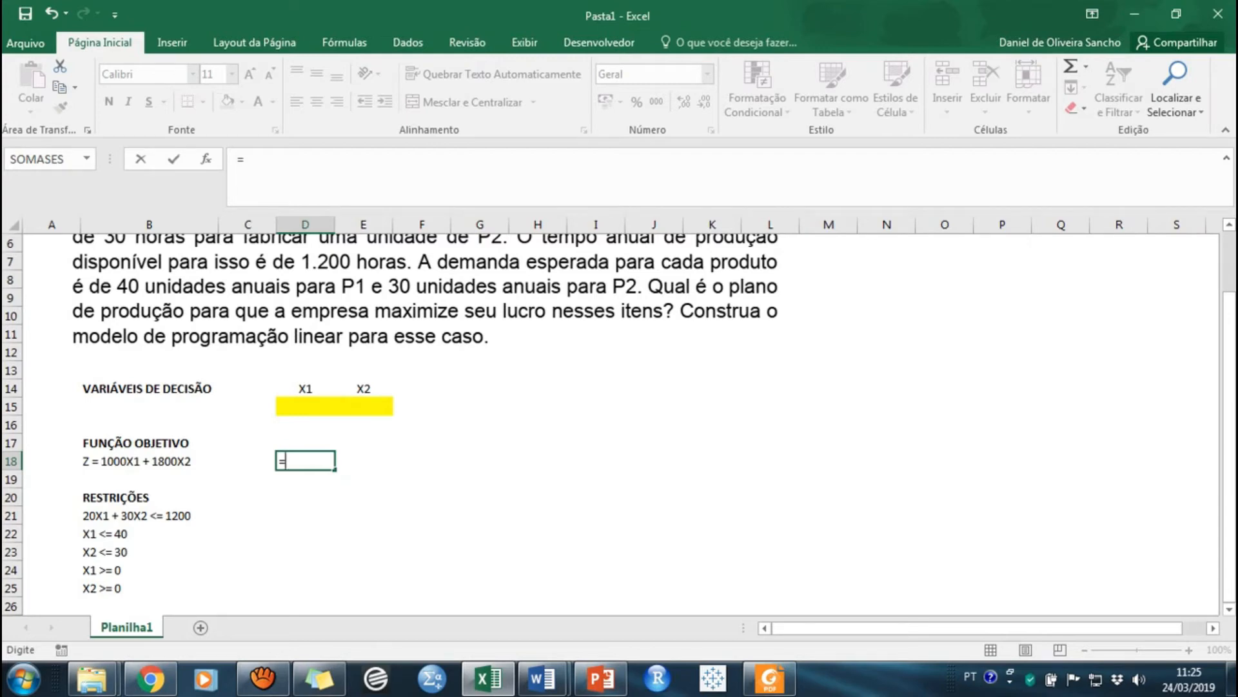
{"action": "type", "text": "1000"}
{"action": "type", "text": "*"}
{"action": "left_click", "coordinate": [305, 407]}
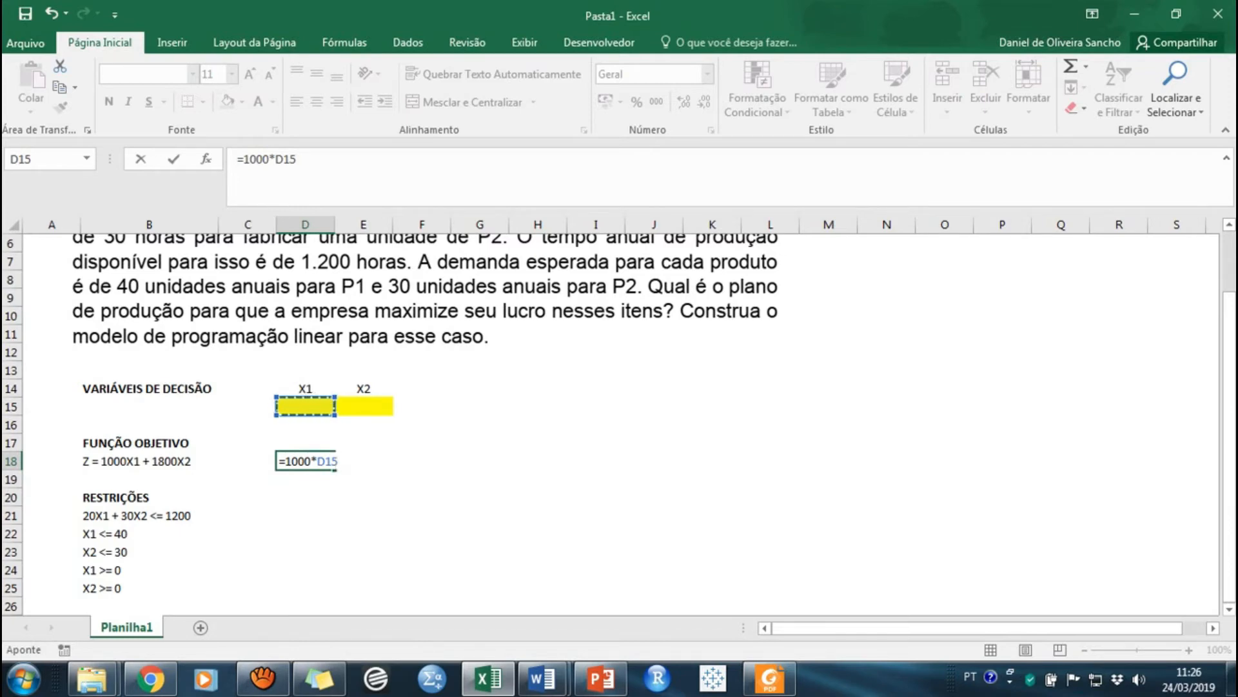
{"action": "type", "text": "+1800*"}
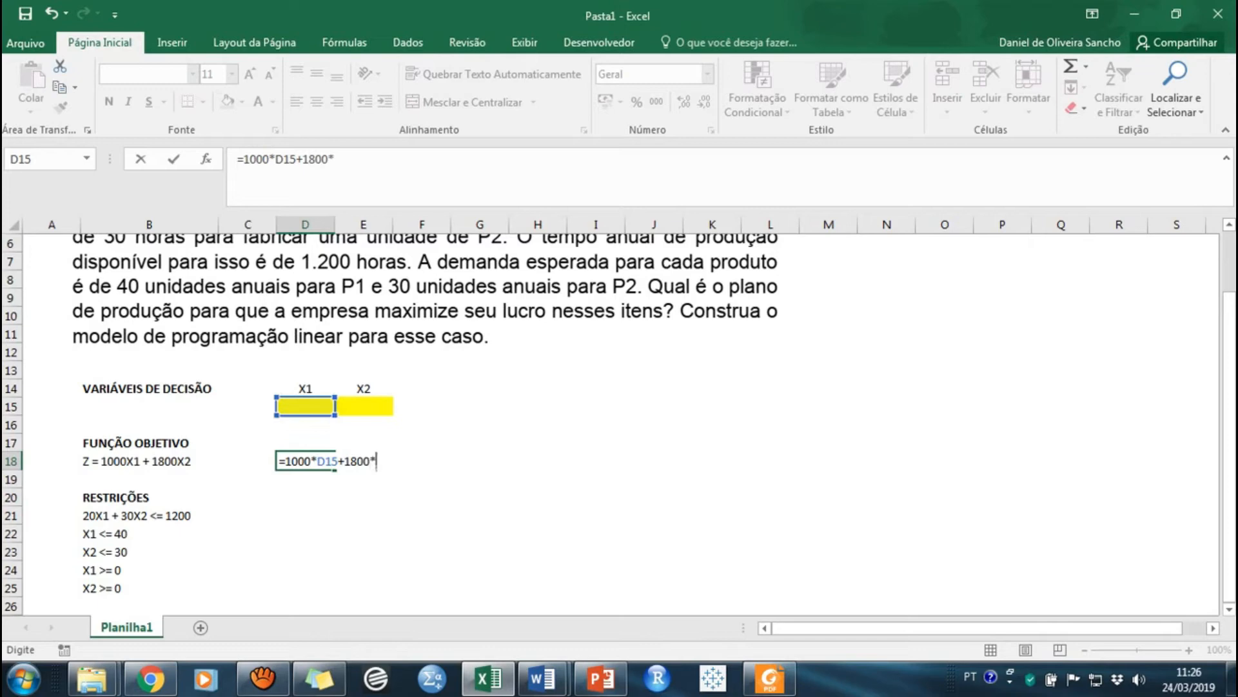
{"action": "left_click", "coordinate": [364, 407]}
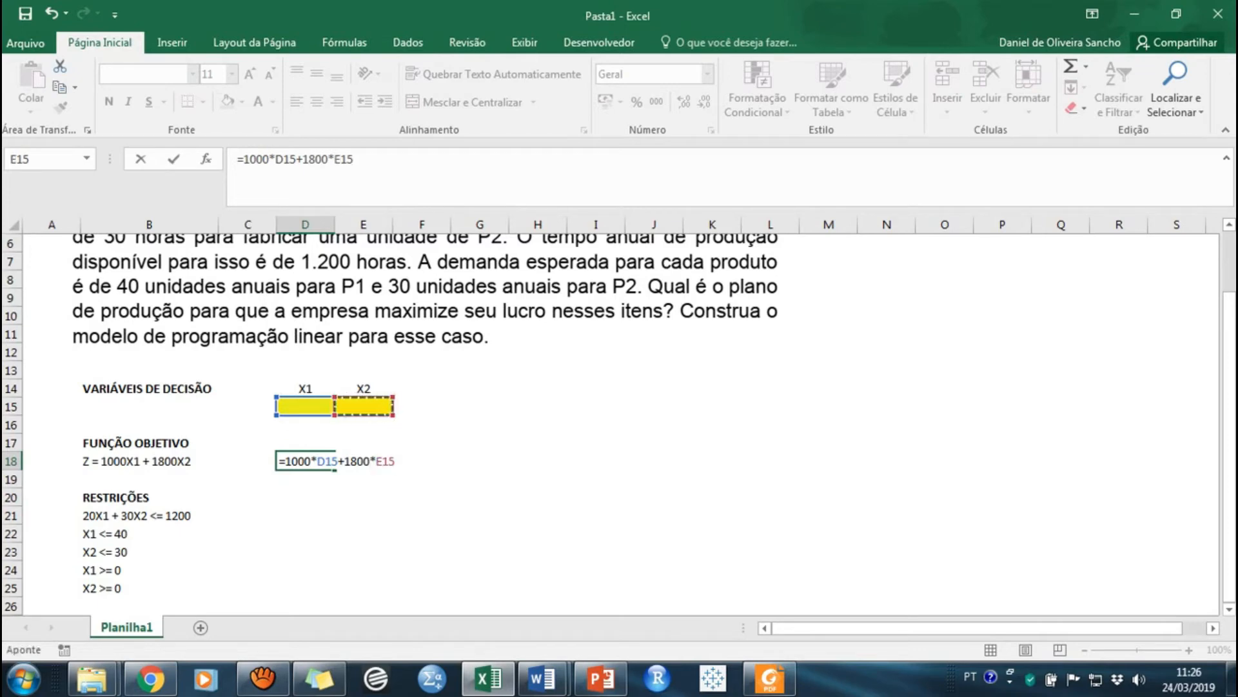
{"action": "key", "text": "Return"}
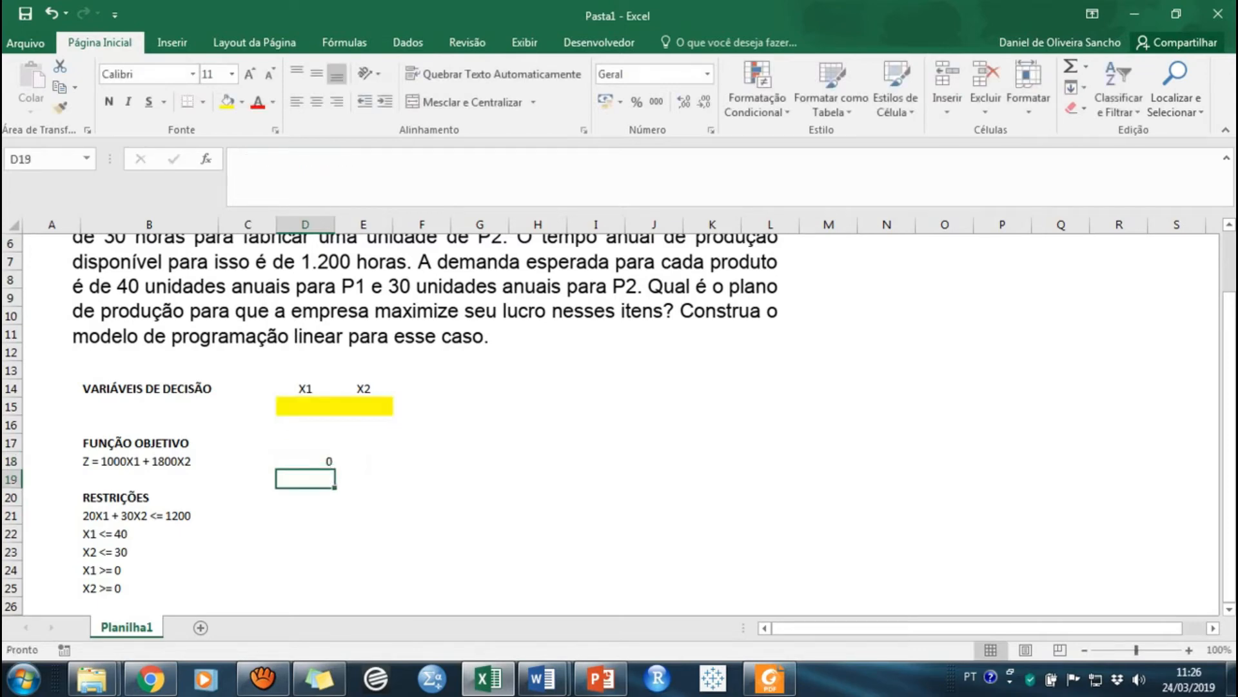
Test the objective formula with trial values 2 for X1 in D15 and 1 for X2 in E15.
{"action": "key", "text": "Up"}
{"action": "key", "text": "Left"}
{"action": "key", "text": "Up"}
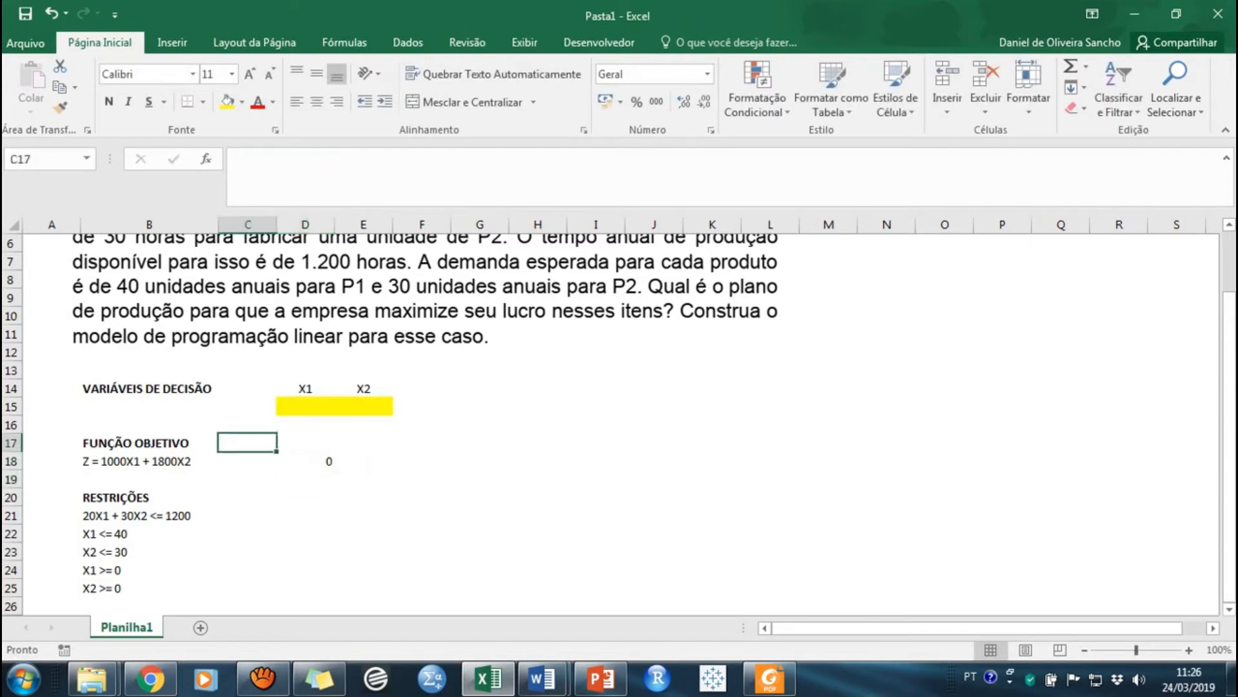
{"action": "key", "text": "Right"}
{"action": "key", "text": "Up"}
{"action": "key", "text": "Up"}
{"action": "type", "text": "2"}
{"action": "key", "text": "Tab"}
{"action": "type", "text": "1"}
{"action": "key", "text": "Tab"}
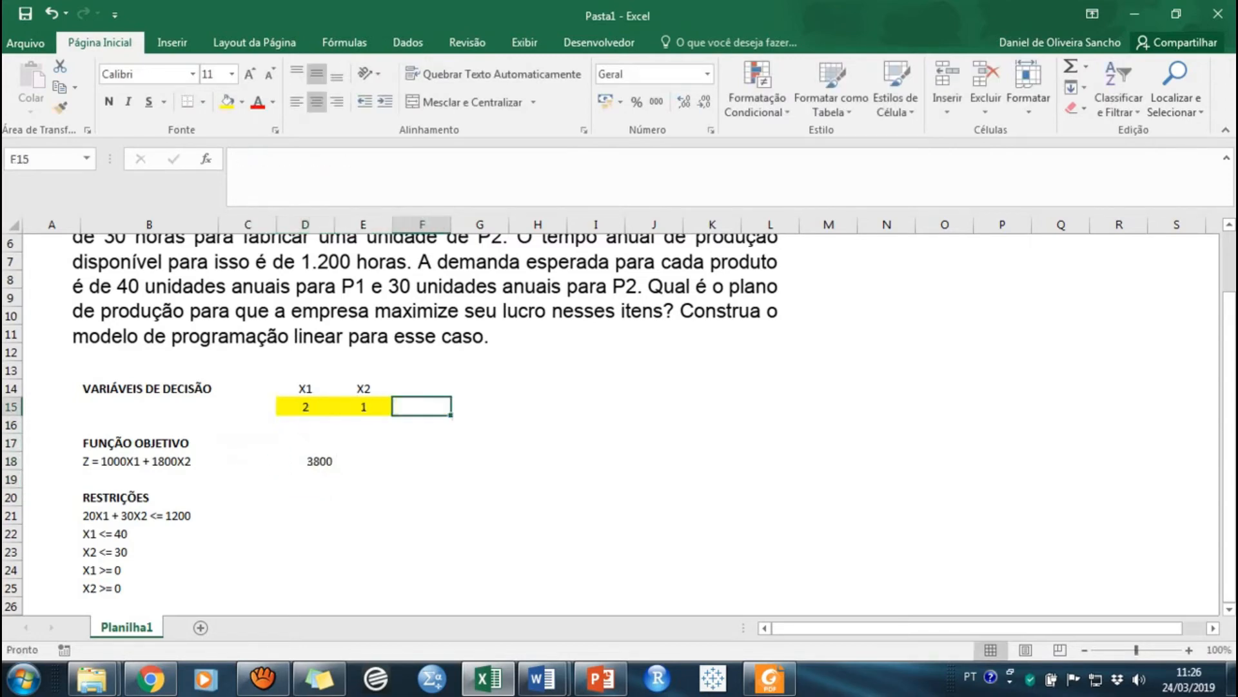
Try the values 3, 4 and 5 in turn for X2 in cell E15.
{"action": "key", "text": "Left"}
{"action": "type", "text": "3"}
{"action": "key", "text": "Tab"}
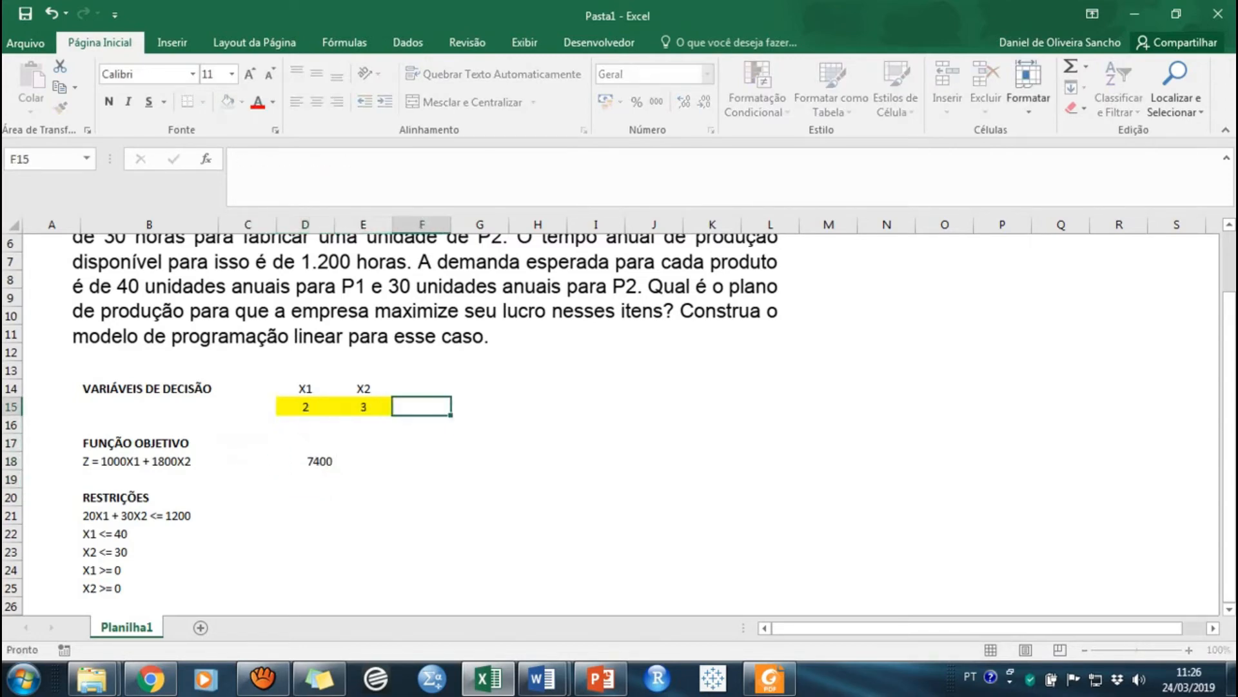
{"action": "key", "text": "Down"}
{"action": "key", "text": "Up"}
{"action": "key", "text": "Left"}
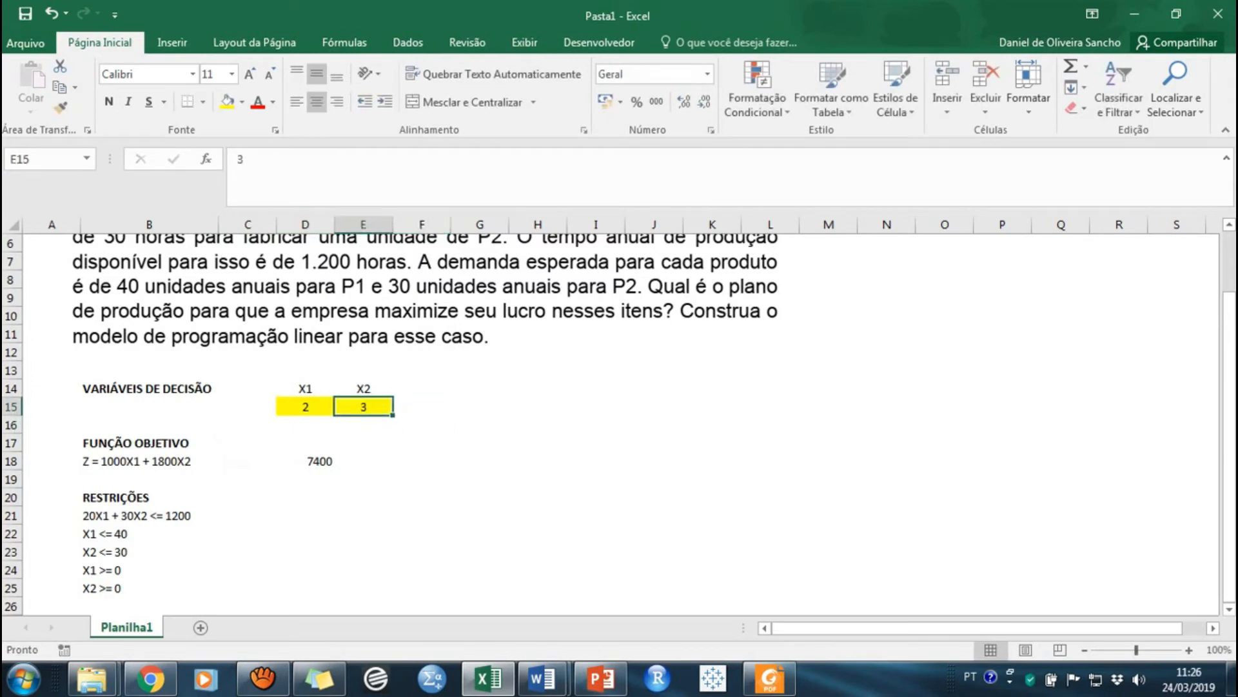
{"action": "type", "text": "4"}
{"action": "key", "text": "Tab"}
{"action": "key", "text": "Left"}
{"action": "type", "text": "5"}
{"action": "key", "text": "Tab"}
Clear the trial values of X1 and X2 from the yellow cells D15 and E15.
{"action": "key", "text": "Left"}
{"action": "key", "text": "Delete"}
{"action": "key", "text": "Left"}
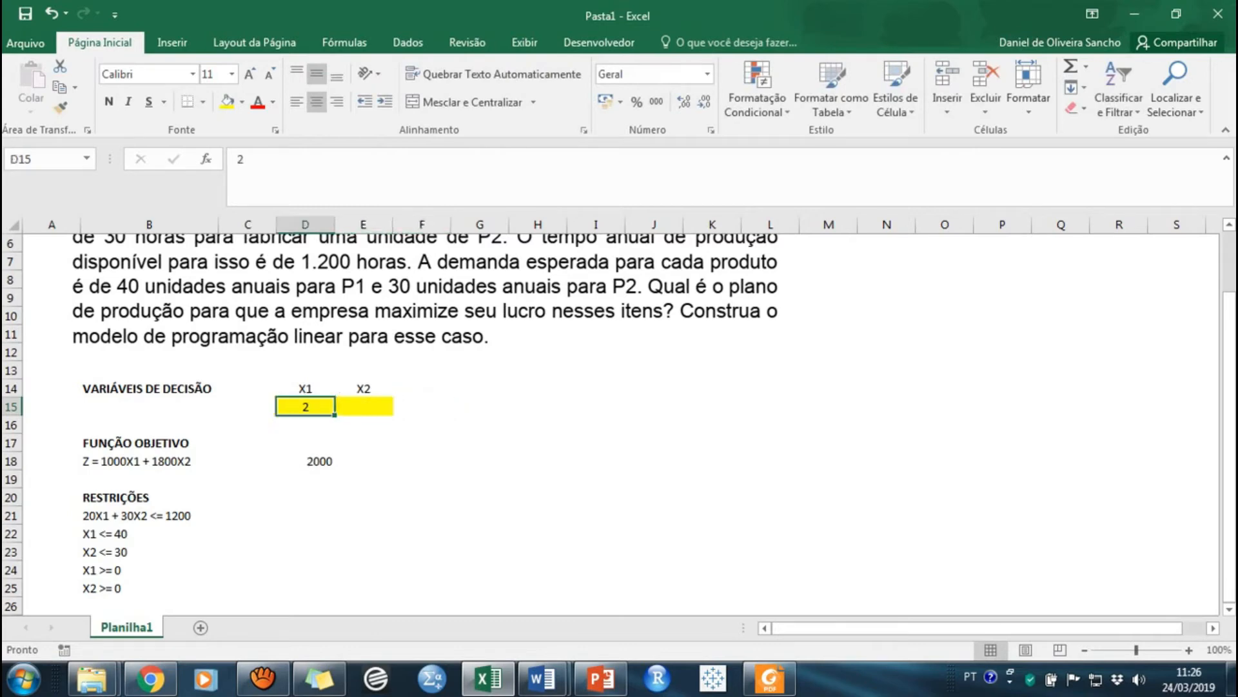
{"action": "key", "text": "Delete"}
Enter the left-hand side of the production-time constraint as =20*D15+30*E15 in cell D21.
{"action": "key", "text": "Left"}
{"action": "key", "text": "Down"}
{"action": "key", "text": "Down"}
{"action": "key", "text": "Down"}
{"action": "key", "text": "Down"}
{"action": "key", "text": "Right"}
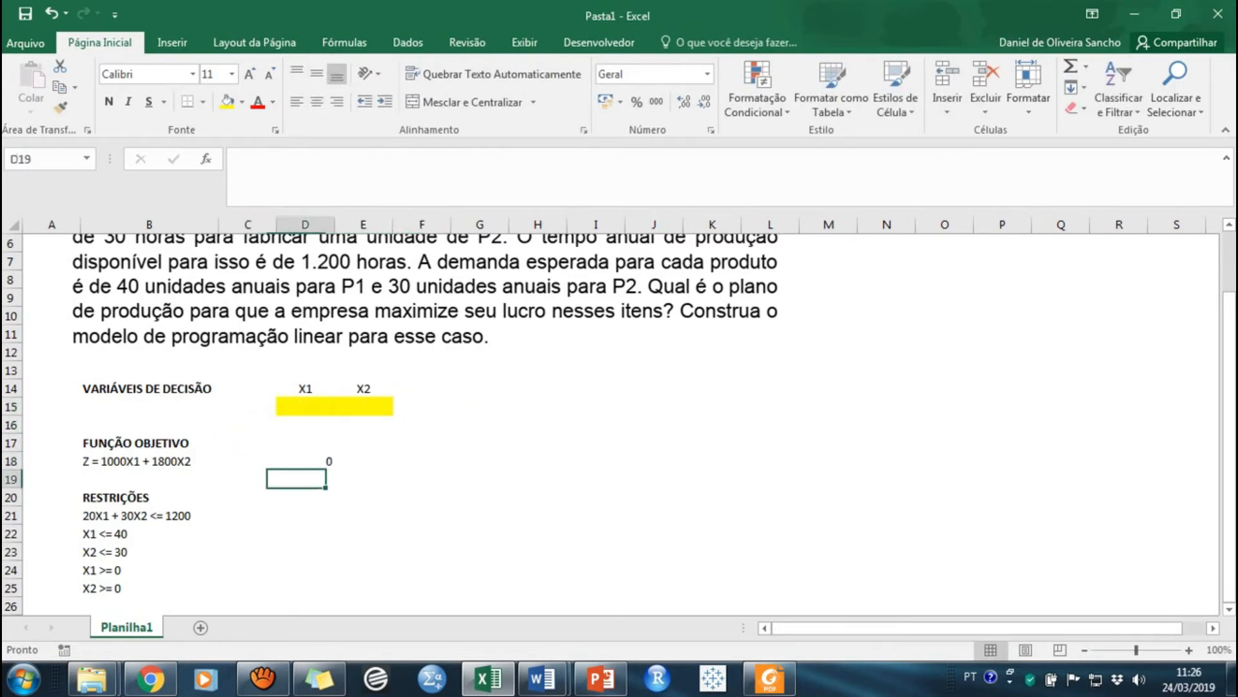
{"action": "key", "text": "Down"}
{"action": "key", "text": "Down"}
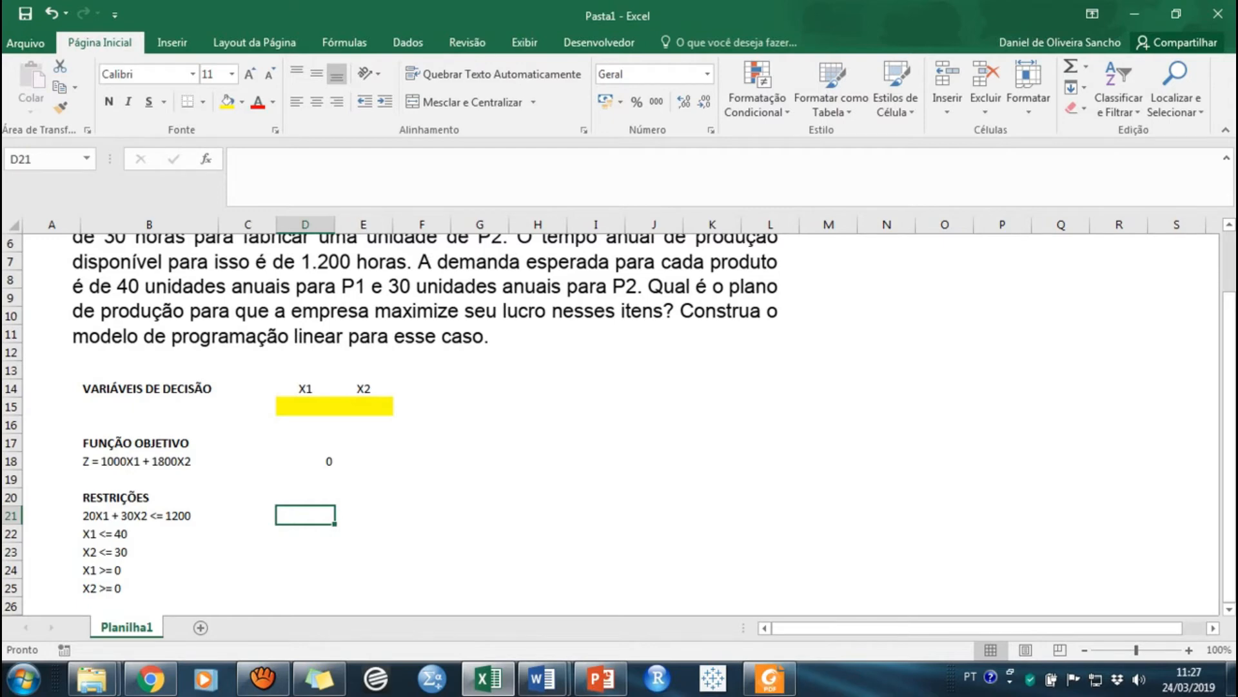
{"action": "type", "text": "=20"}
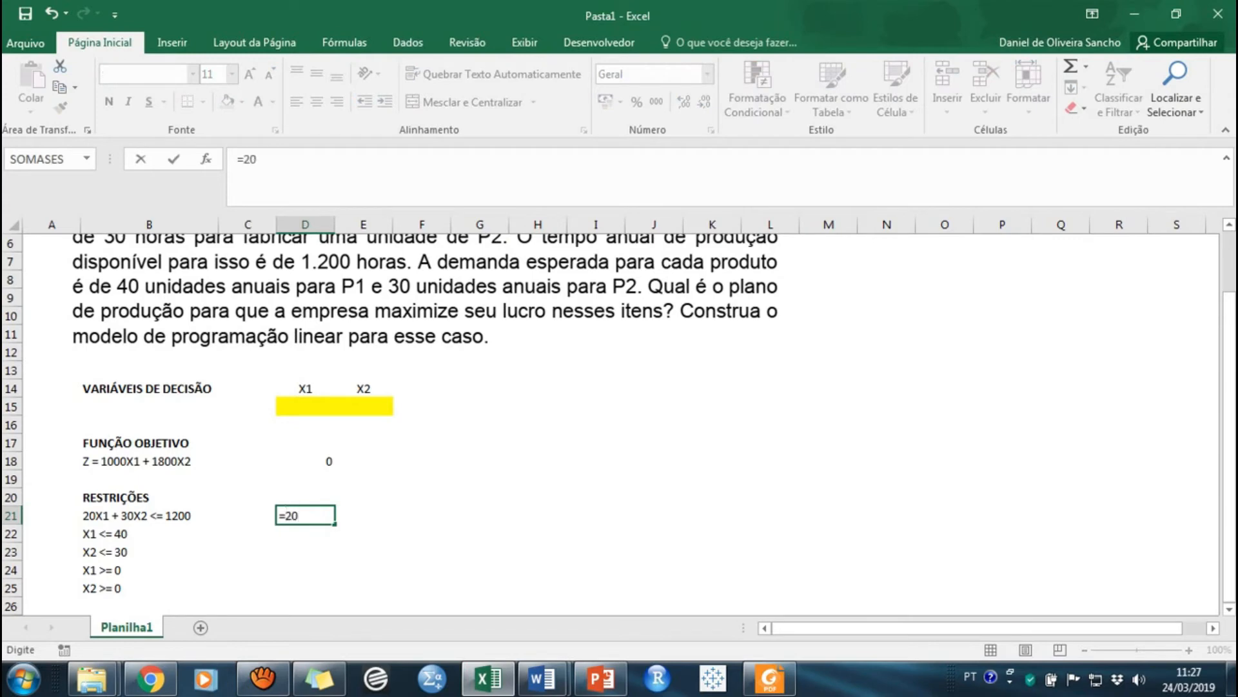
{"action": "type", "text": "*"}
{"action": "left_click", "coordinate": [305, 407]}
{"action": "type", "text": "+"}
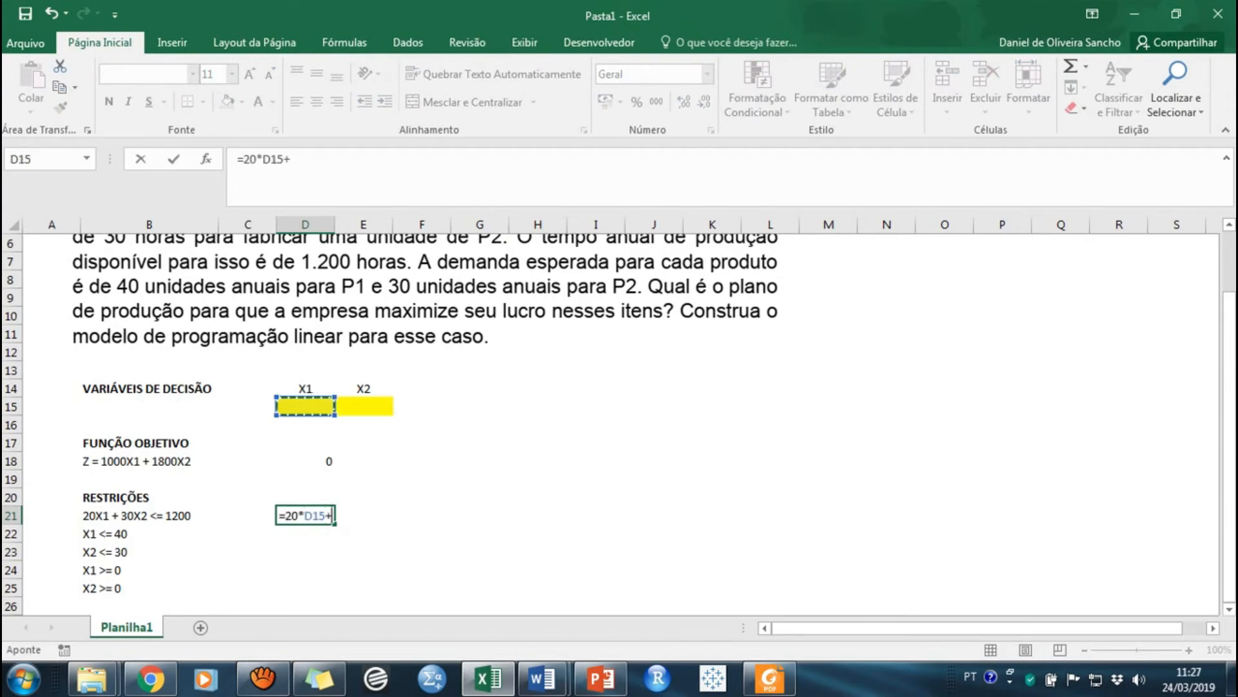
{"action": "type", "text": "30*"}
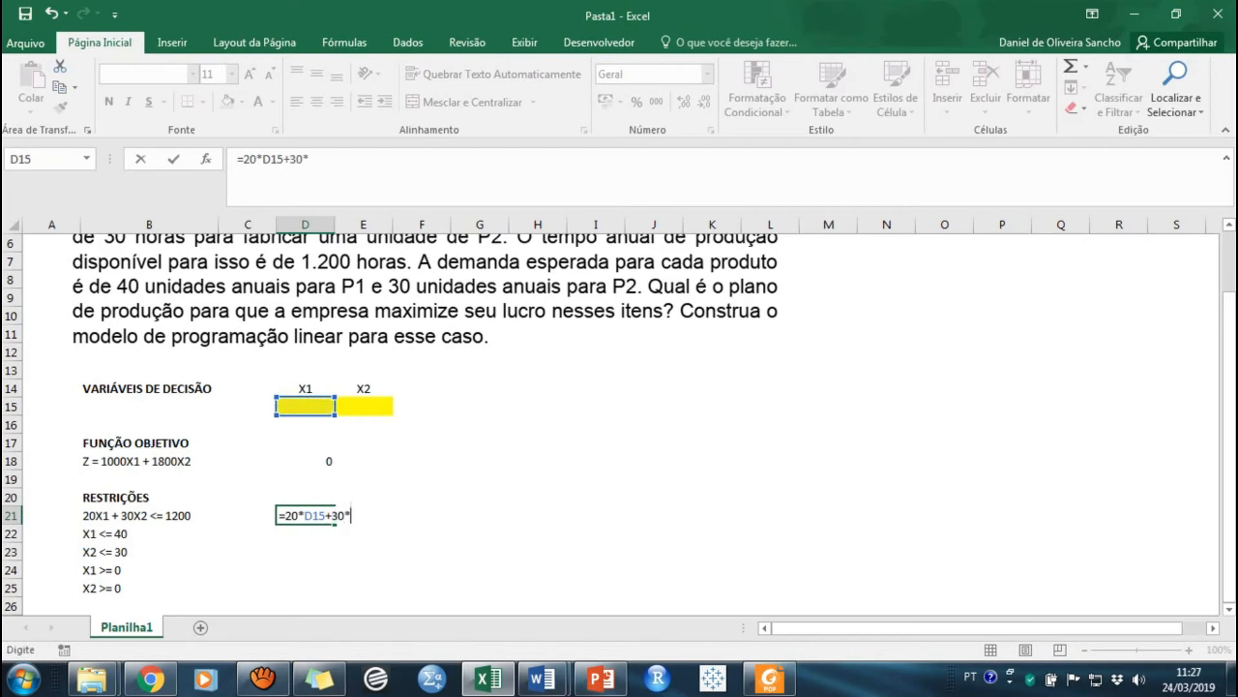
{"action": "left_click", "coordinate": [363, 406]}
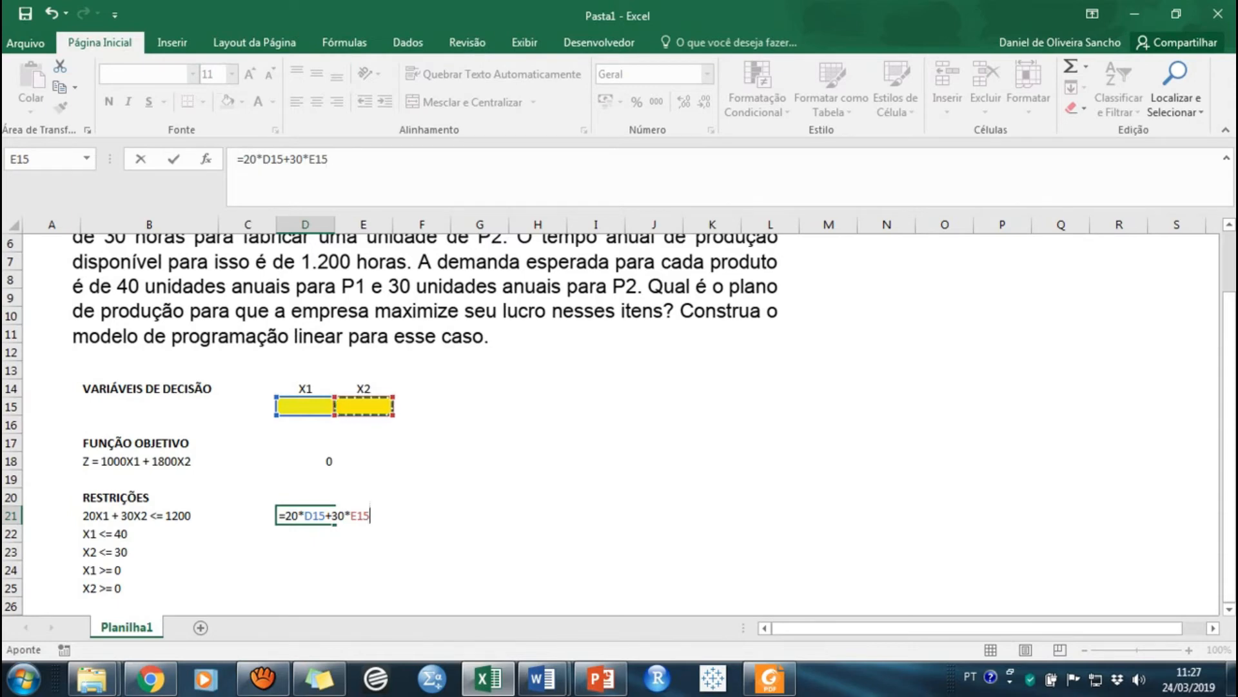
{"action": "key", "text": "Return"}
Complete the production-time constraint with the sign <= in E21 and the limit 1200 in F21.
{"action": "left_click", "coordinate": [364, 515]}
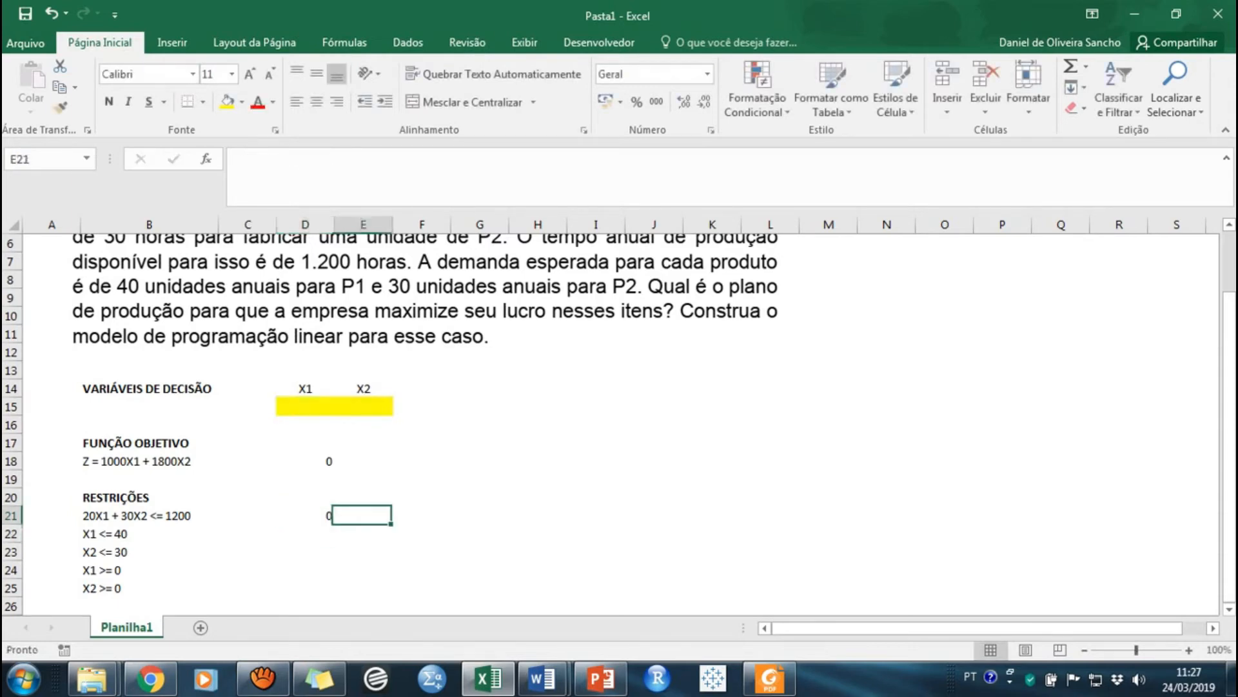
{"action": "type", "text": "<"}
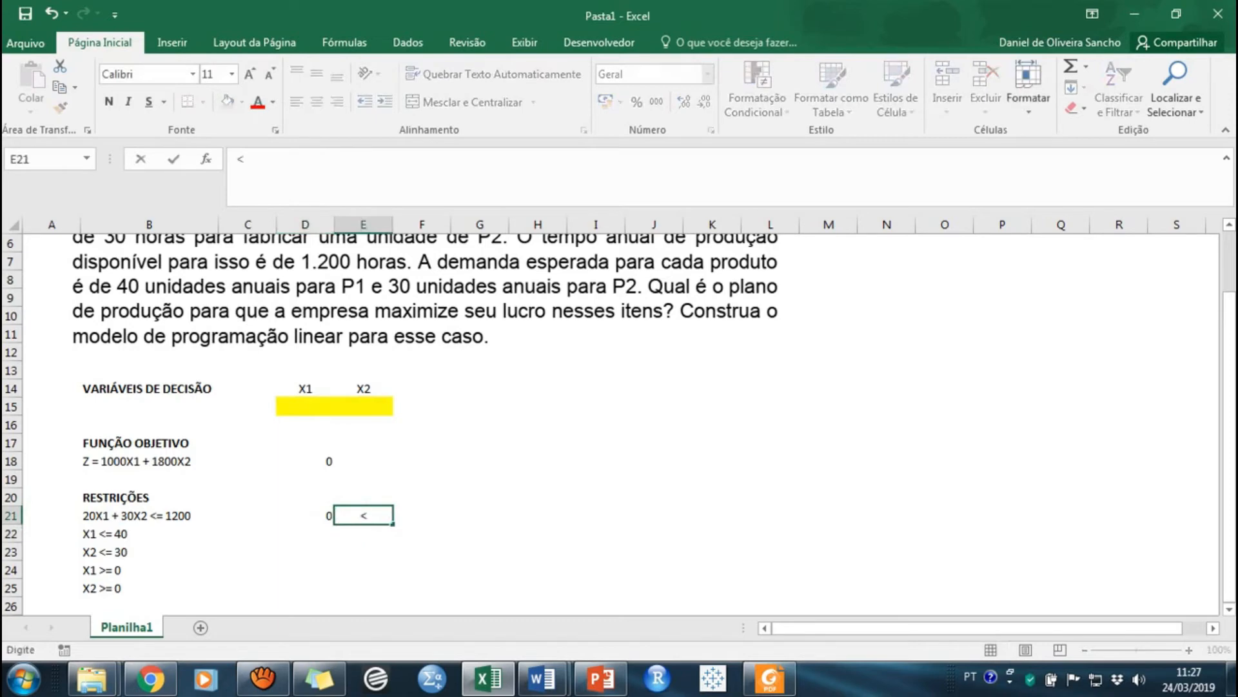
{"action": "type", "text": "="}
{"action": "key", "text": "Tab"}
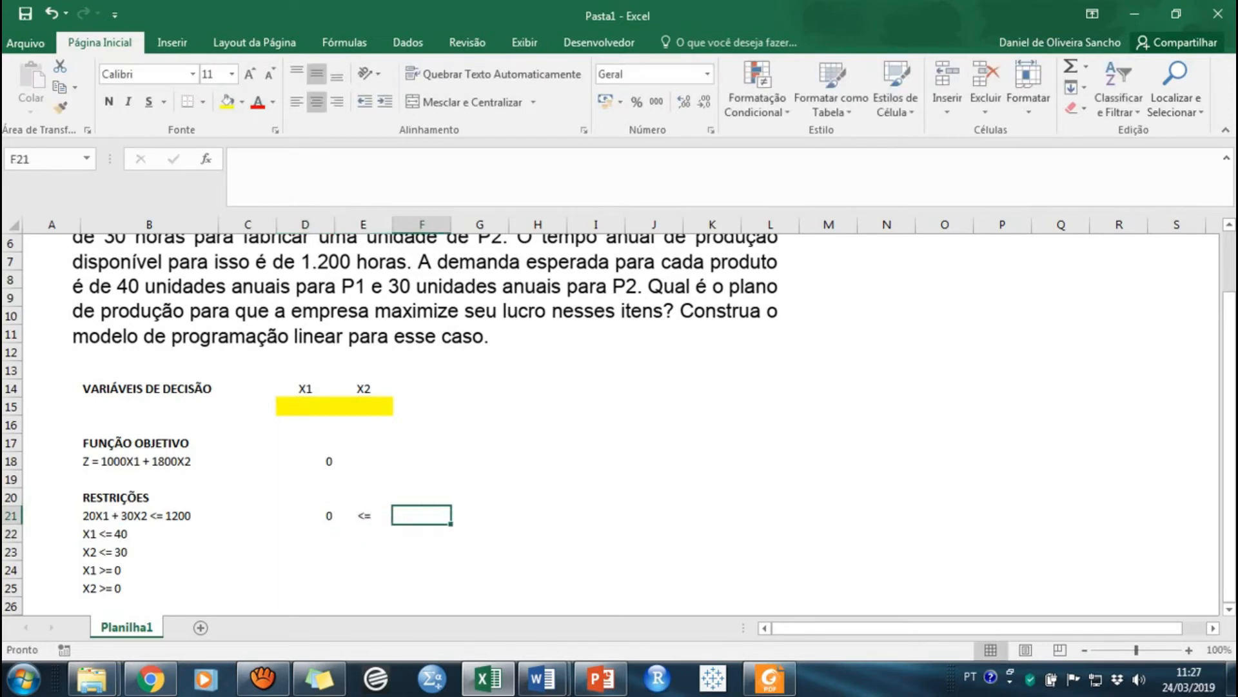
{"action": "type", "text": "1200"}
{"action": "key", "text": "Return"}
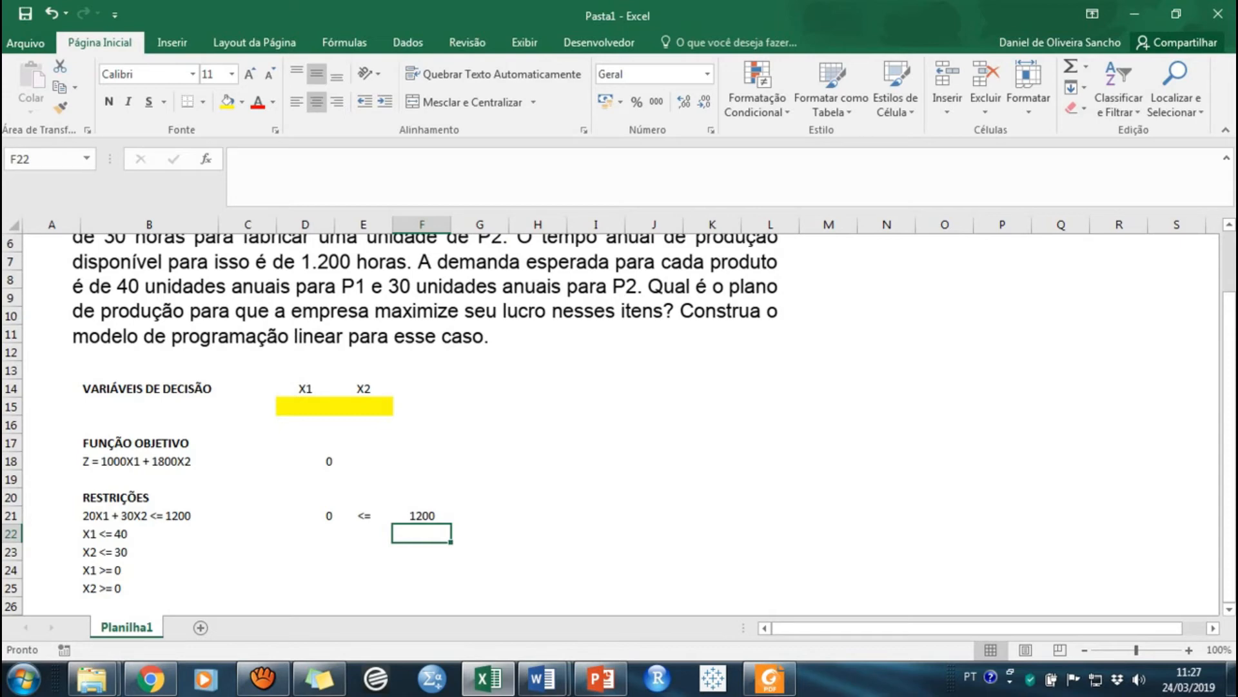
Fill in the X1 demand constraint in row 22 with =D15 in D22, <= in E22 and 40 in F22.
{"action": "key", "text": "Left"}
{"action": "key", "text": "Left"}
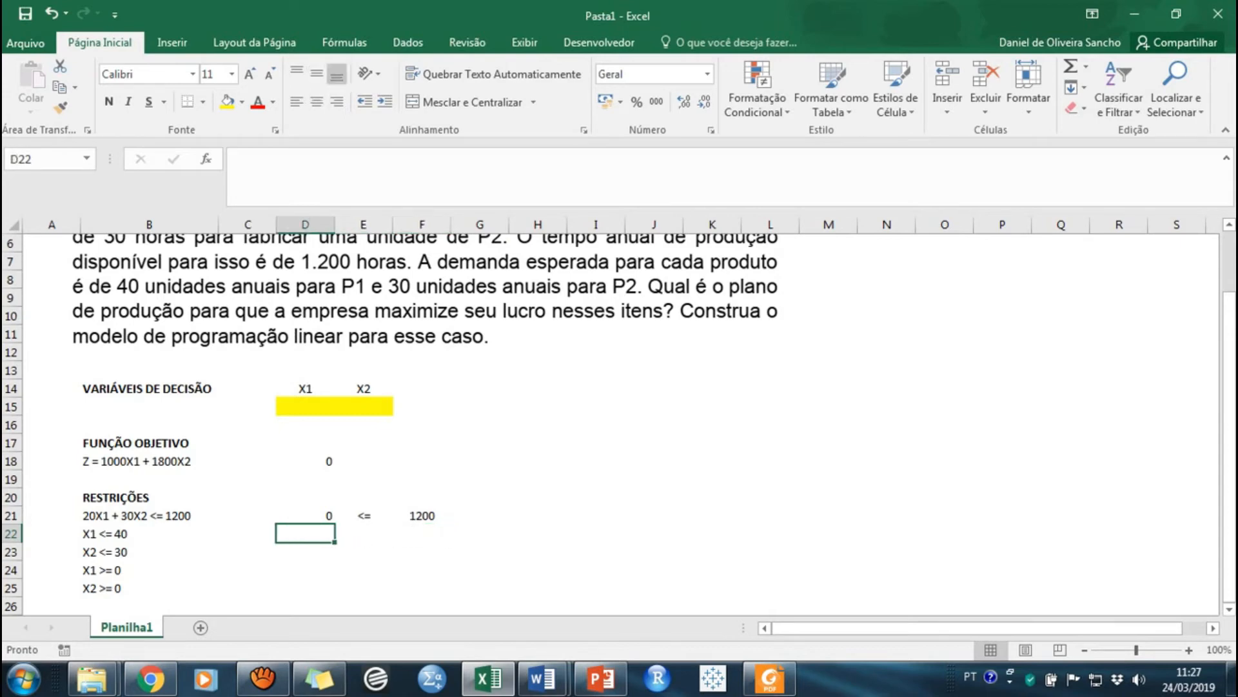
{"action": "type", "text": "="}
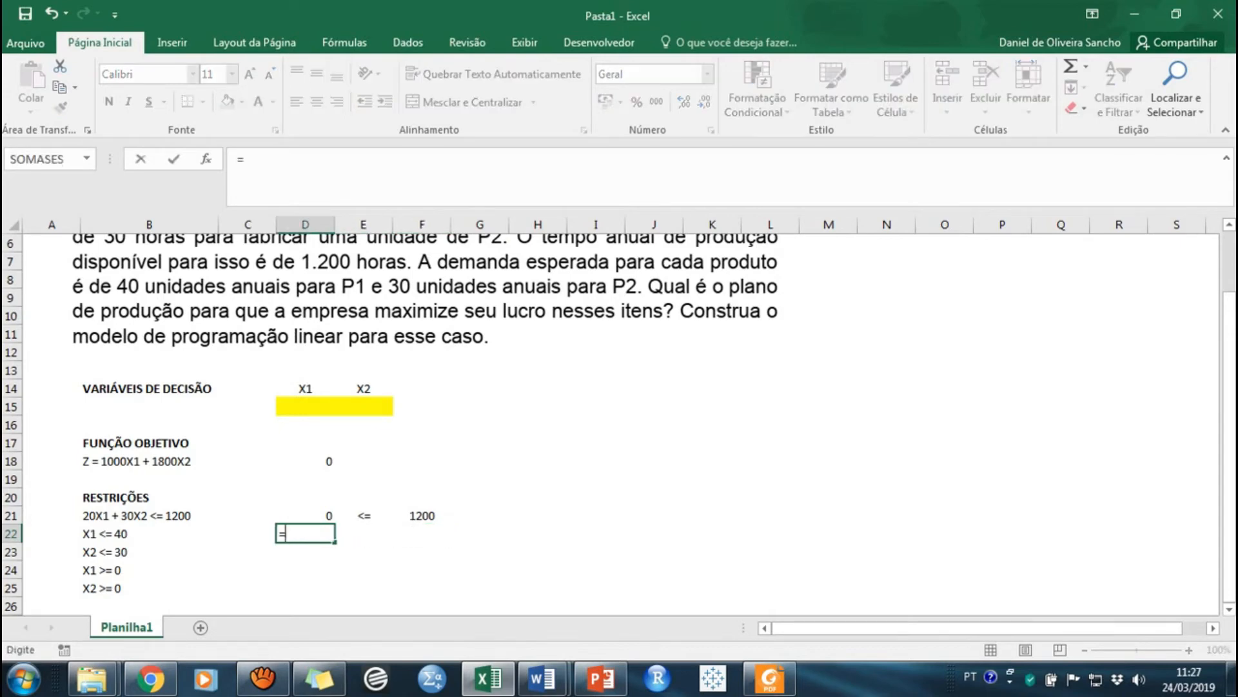
{"action": "left_click", "coordinate": [305, 406]}
{"action": "key", "text": "Return"}
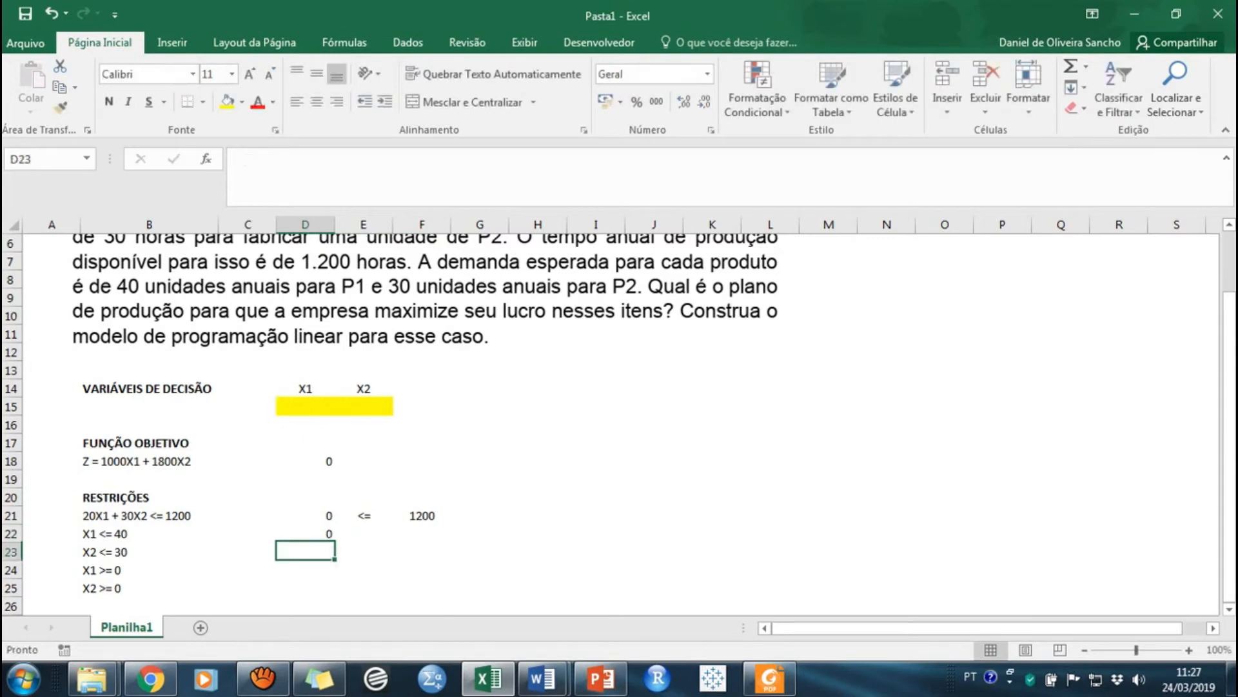
{"action": "left_click", "coordinate": [363, 533]}
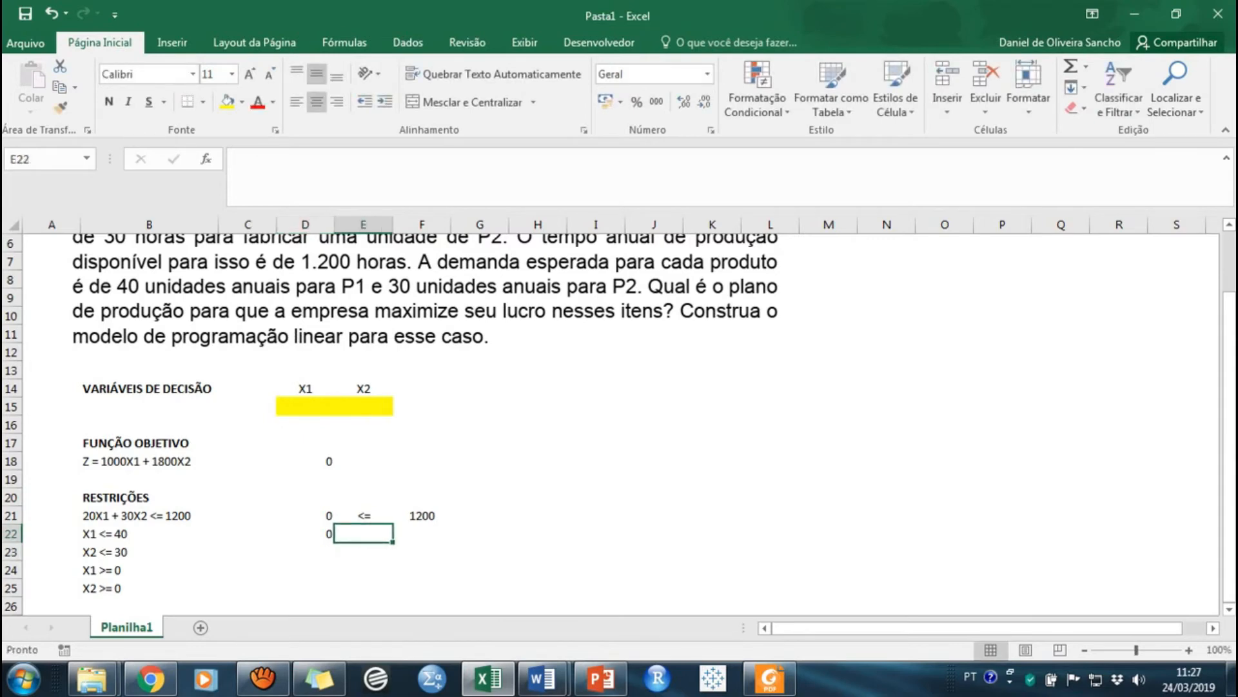
{"action": "type", "text": "<="}
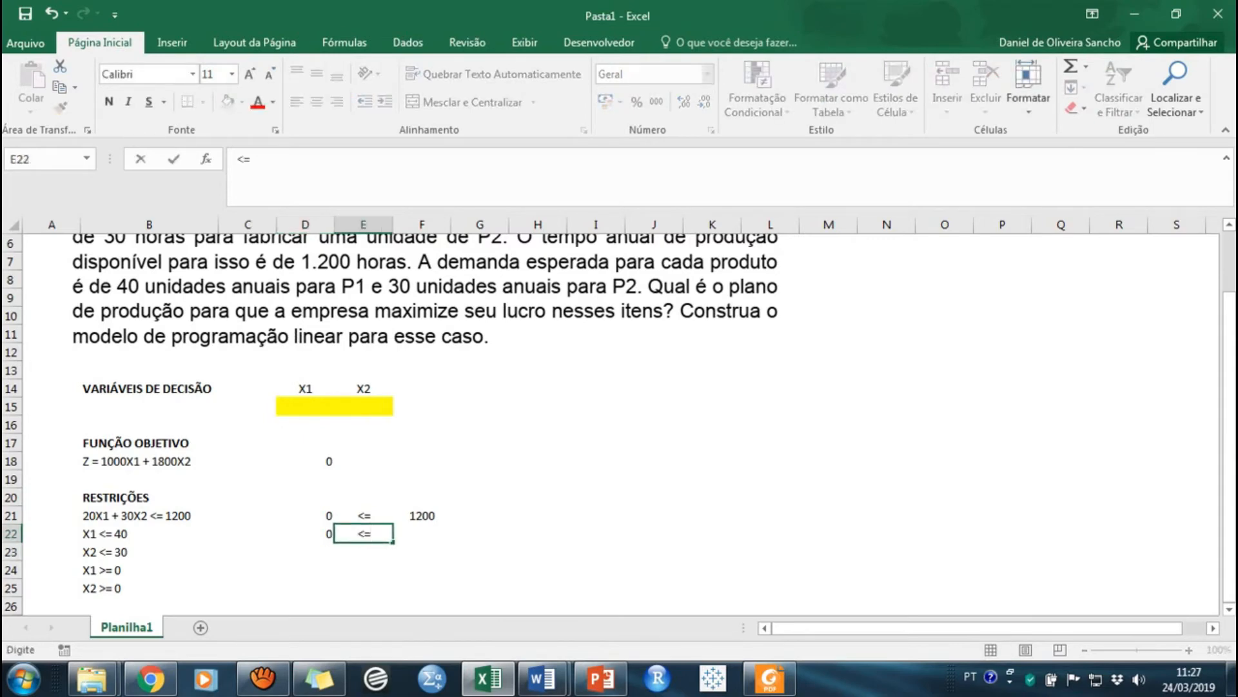
{"action": "key", "text": "Tab"}
{"action": "type", "text": "40"}
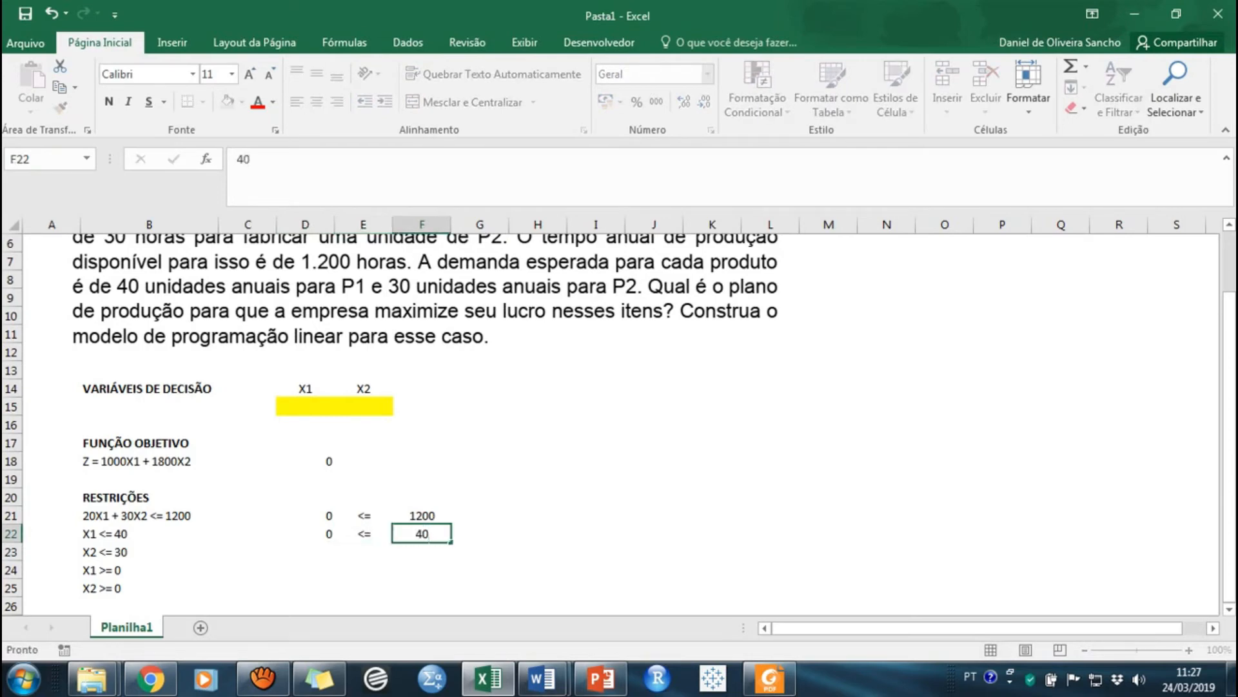
{"action": "key", "text": "Return"}
Fill in the X2 demand constraint in row 23 with =E15 in D23, <= in E23 and 30 in F23.
{"action": "key", "text": "Left"}
{"action": "key", "text": "Left"}
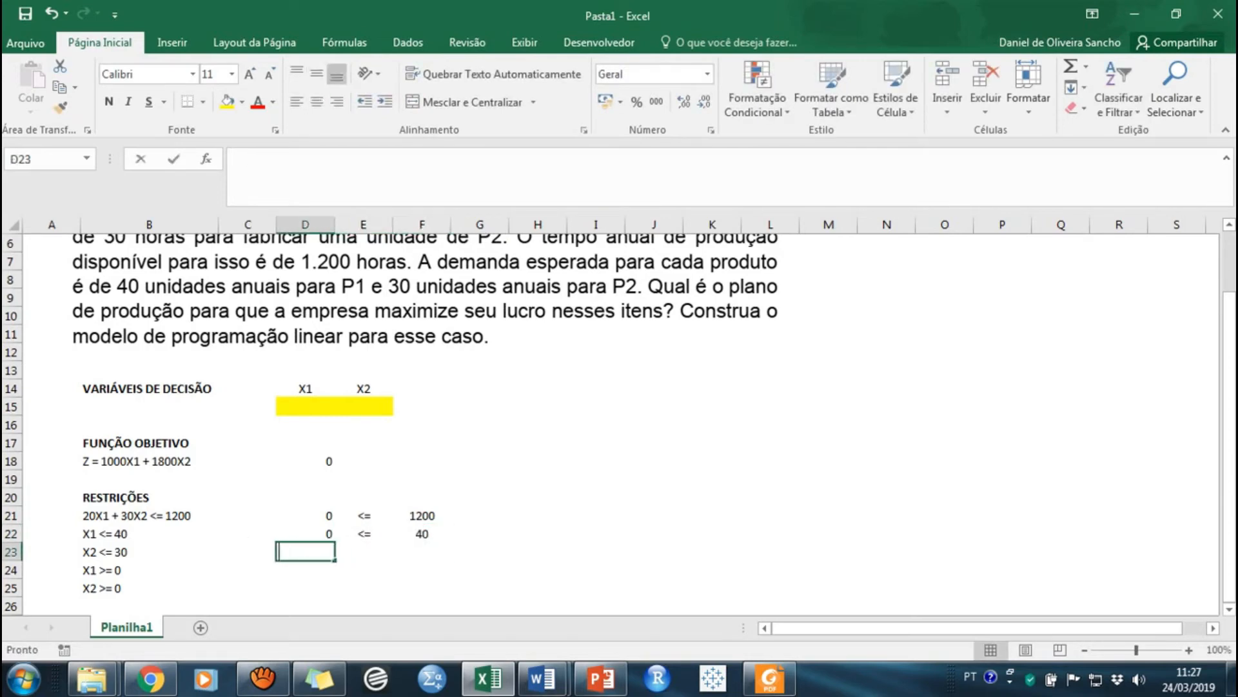
{"action": "type", "text": "="}
{"action": "left_click", "coordinate": [364, 406]}
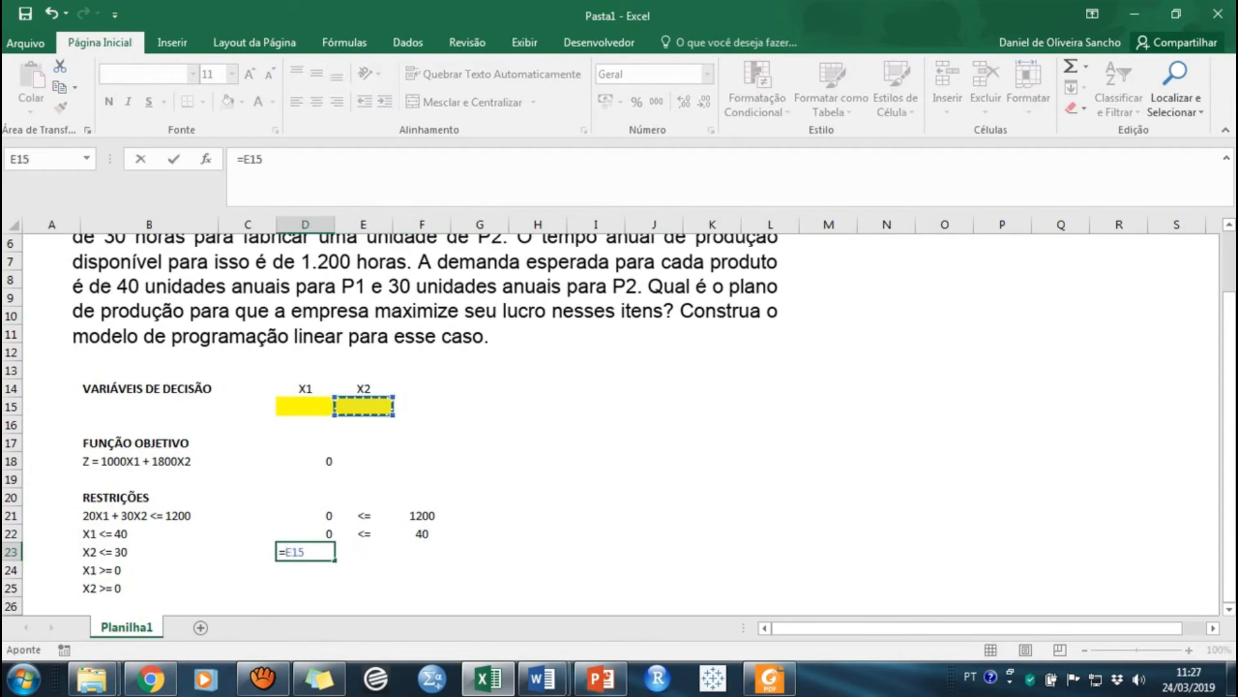
{"action": "key", "text": "Return"}
{"action": "key", "text": "Up"}
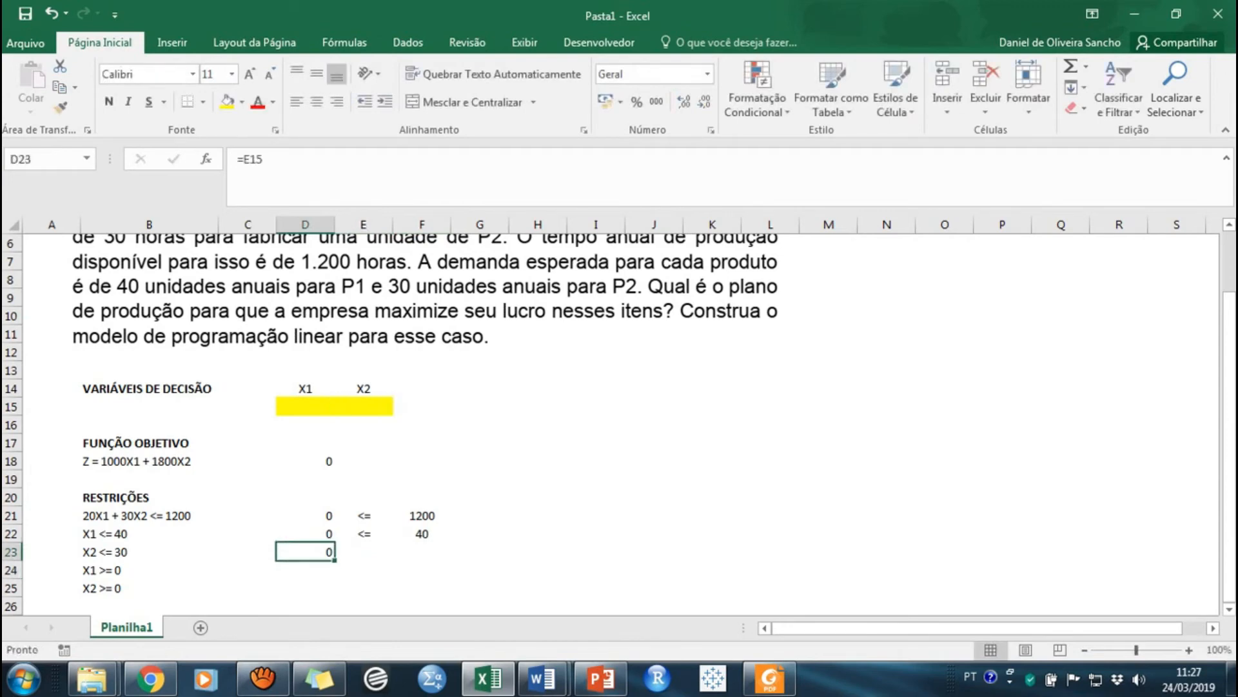
{"action": "key", "text": "Right"}
{"action": "type", "text": "<="}
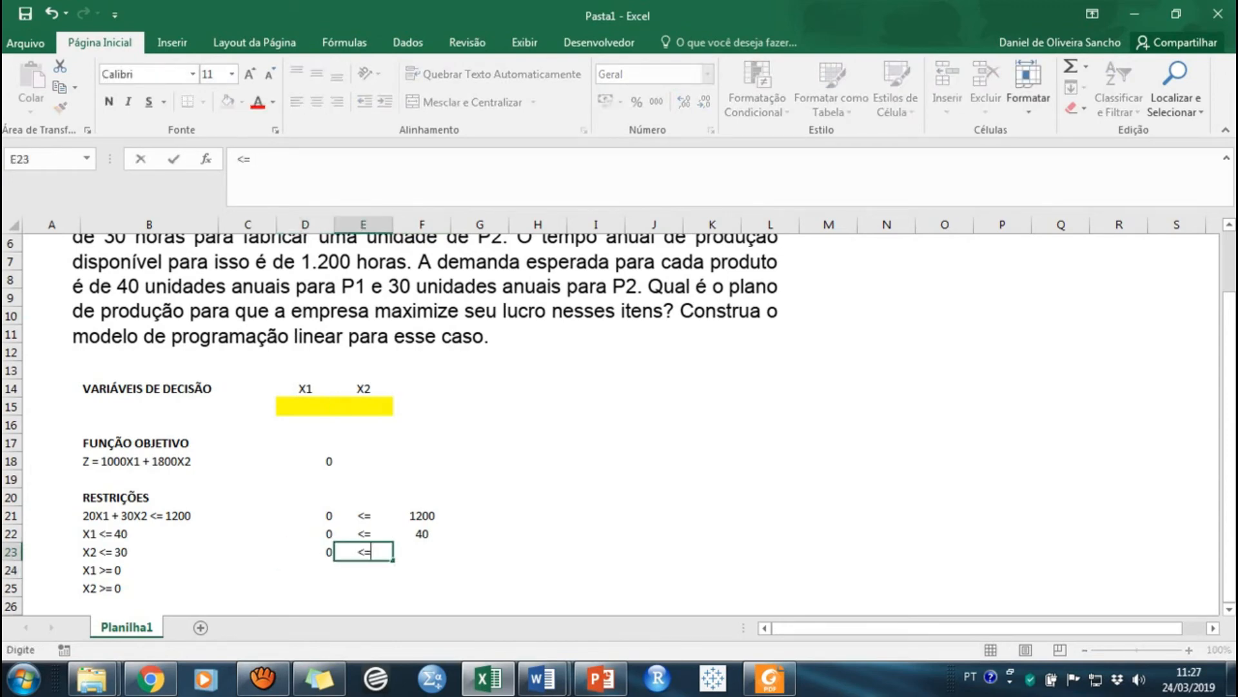
{"action": "key", "text": "Right"}
{"action": "type", "text": "30"}
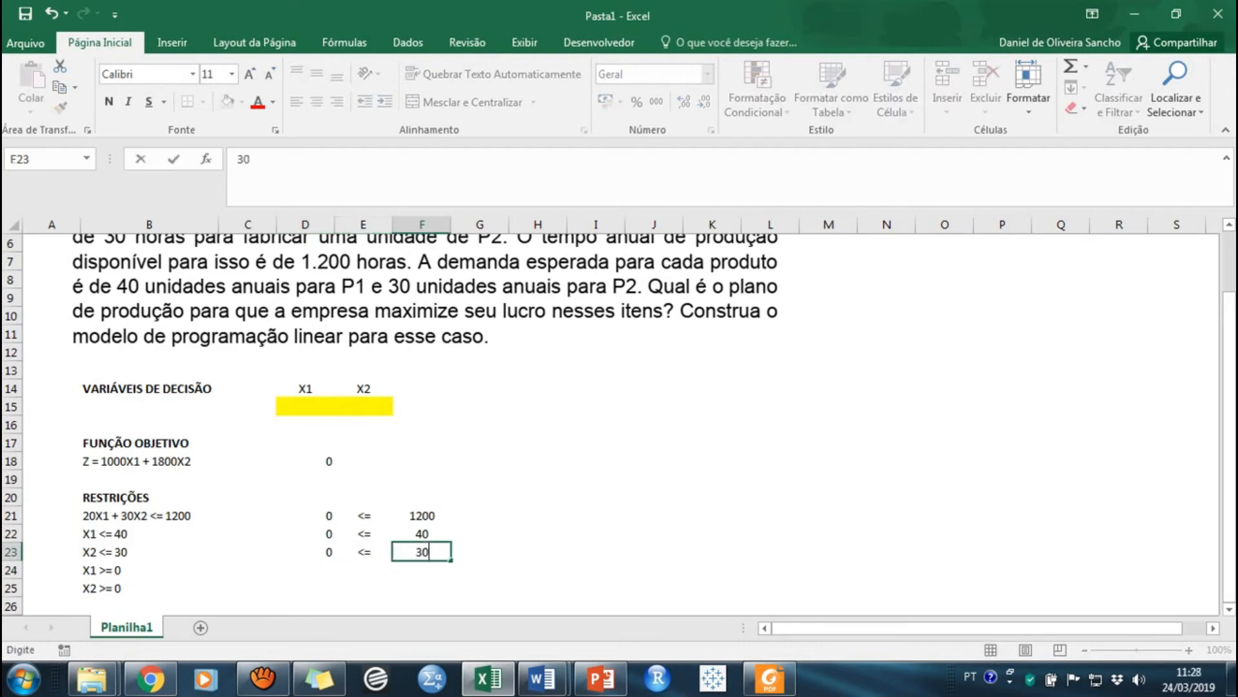
{"action": "key", "text": "Return"}
Enter the two sides of the X1 non-negativity constraint, =D15 in D24 and 0 in F24.
{"action": "key", "text": "Left"}
{"action": "key", "text": "Left"}
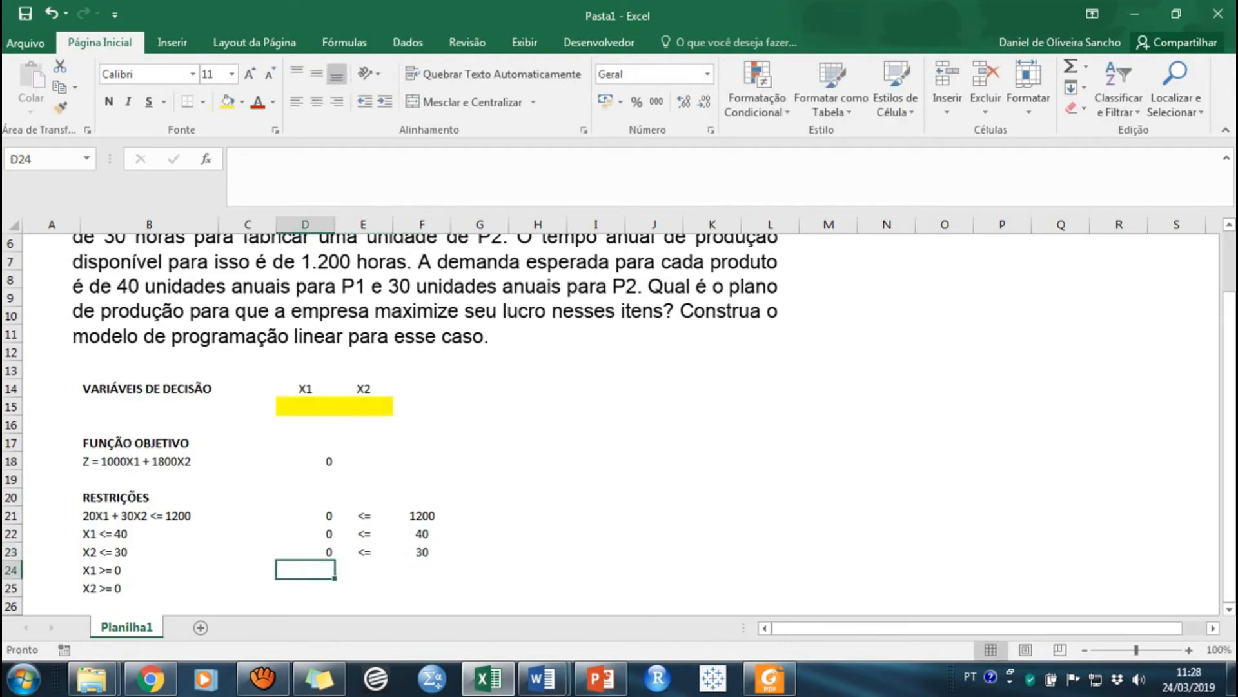
{"action": "type", "text": "="}
{"action": "left_click", "coordinate": [305, 406]}
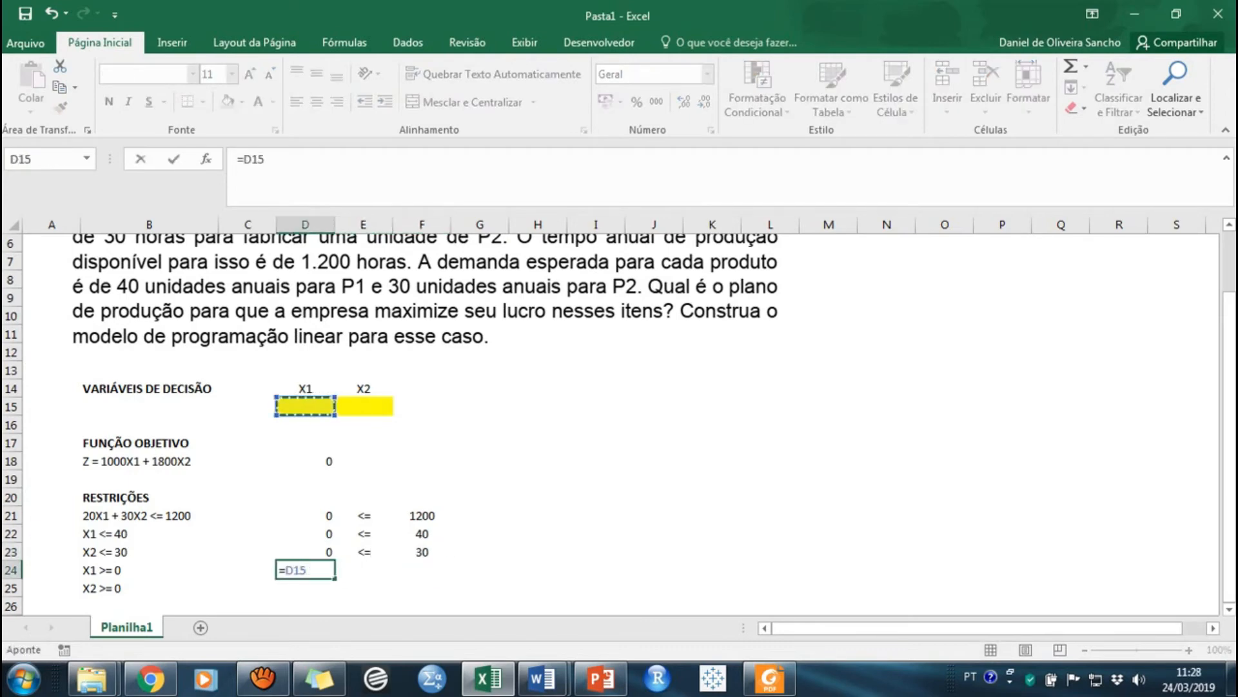
{"action": "key", "text": "Return"}
{"action": "left_click", "coordinate": [422, 570]}
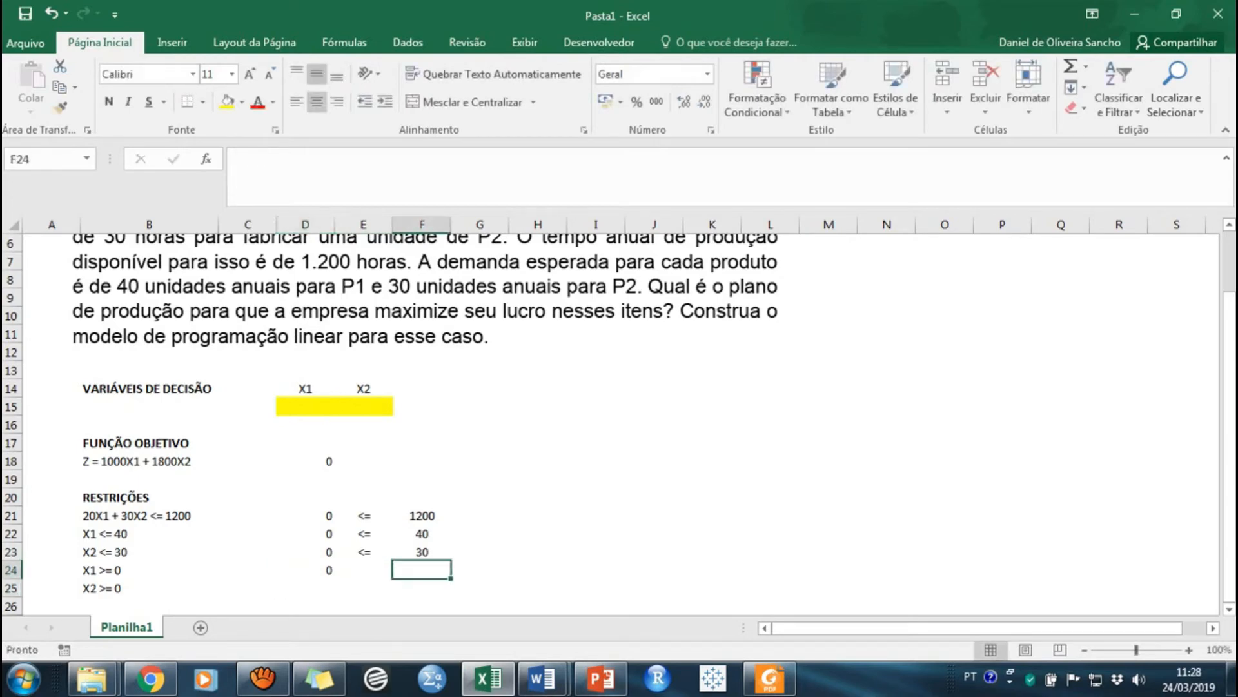
{"action": "type", "text": "0"}
Enter the two sides of the X2 non-negativity constraint, =E15 in D25 and 0 in F25.
{"action": "left_click", "coordinate": [305, 588]}
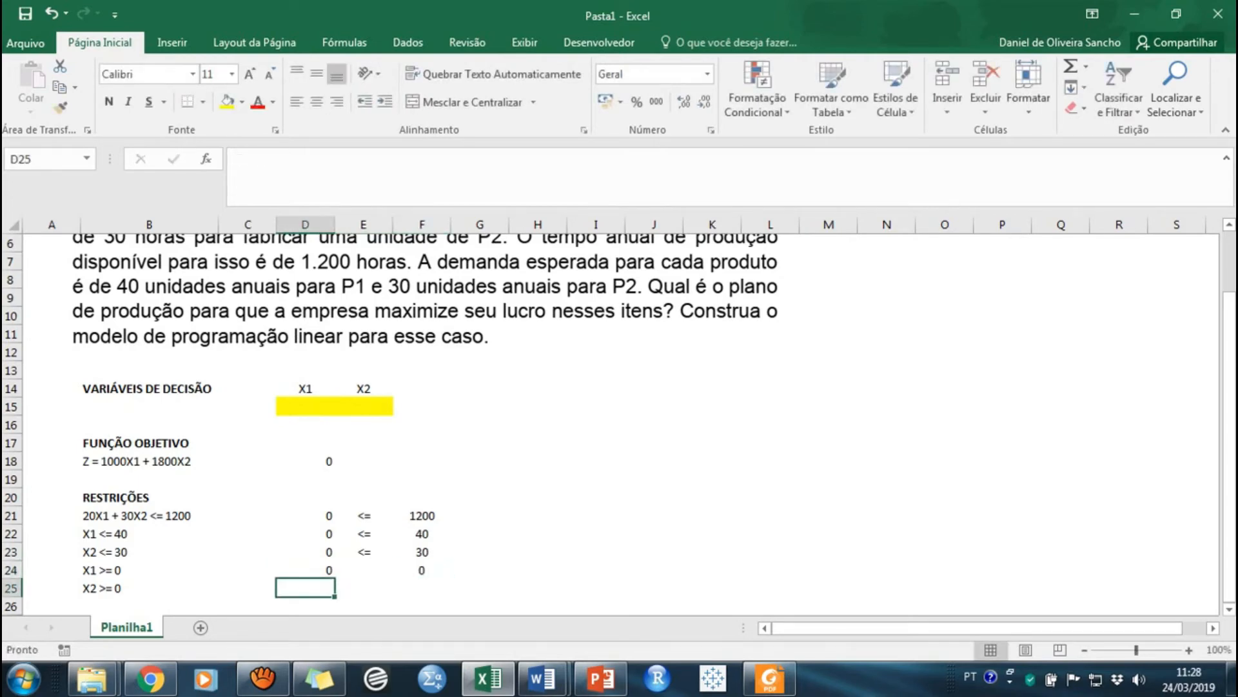
{"action": "type", "text": "="}
{"action": "left_click", "coordinate": [363, 406]}
{"action": "key", "text": "Return"}
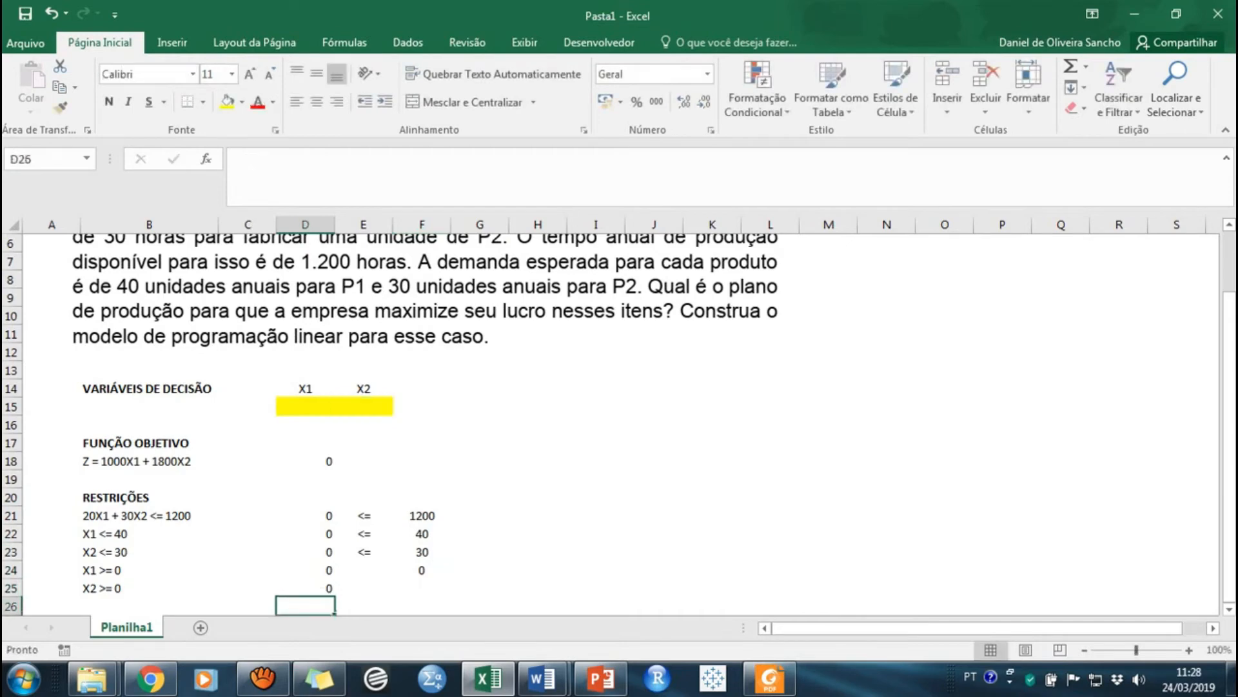
{"action": "left_click", "coordinate": [422, 588]}
{"action": "type", "text": "0"}
Enter the sign >= in E24 and copy it to E25 for the non-negativity constraints.
{"action": "left_click", "coordinate": [363, 570]}
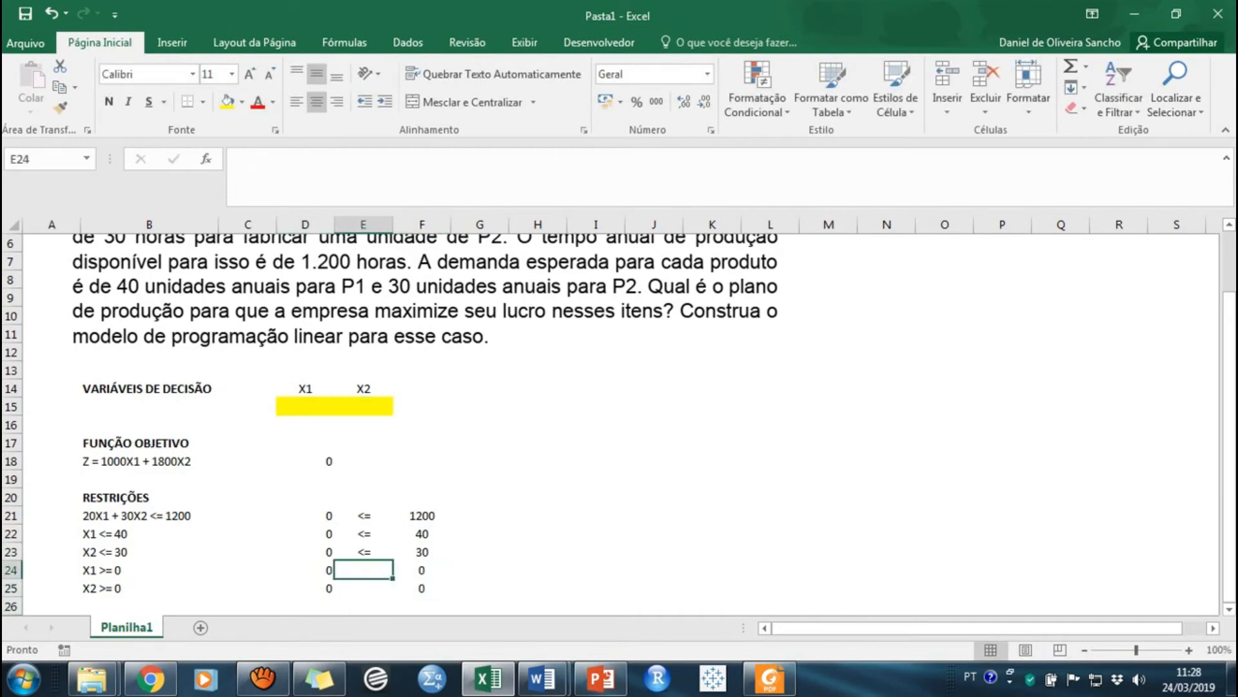
{"action": "type", "text": ">="}
{"action": "key", "text": "Return"}
{"action": "key", "text": "Up"}
{"action": "key", "text": "ctrl+c"}
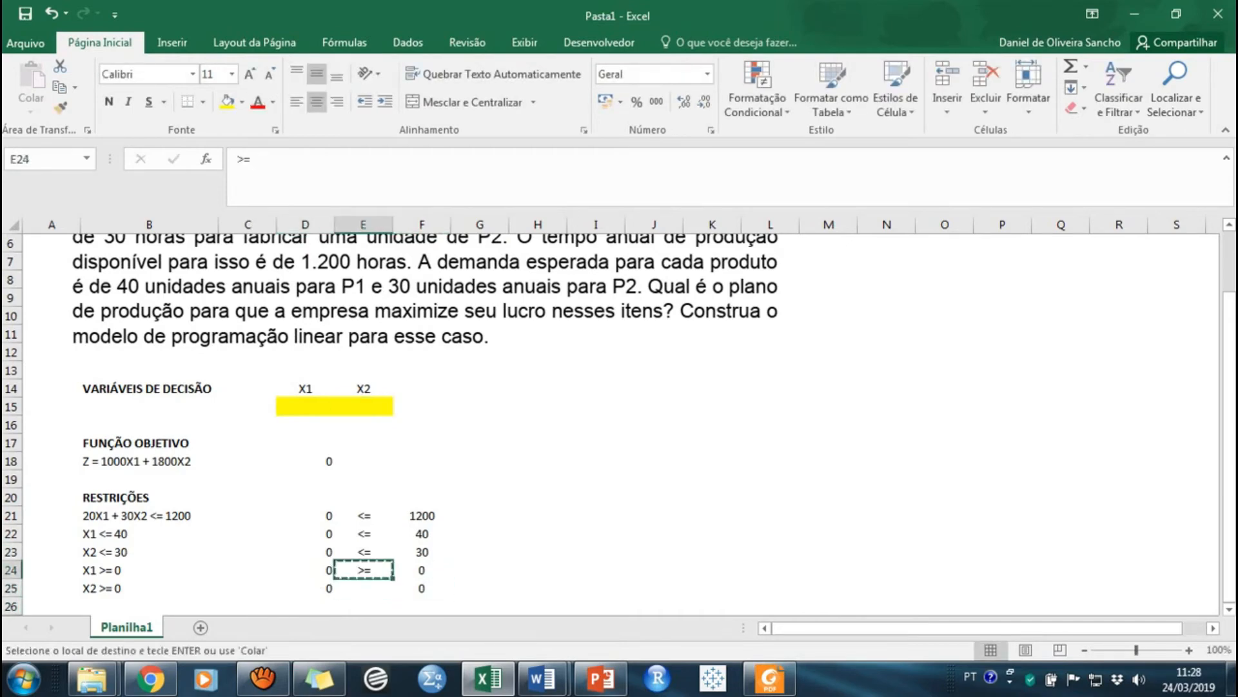
{"action": "key", "text": "Down"}
{"action": "key", "text": "ctrl+v"}
{"action": "key", "text": "Escape"}
{"action": "left_click", "coordinate": [770, 497]}
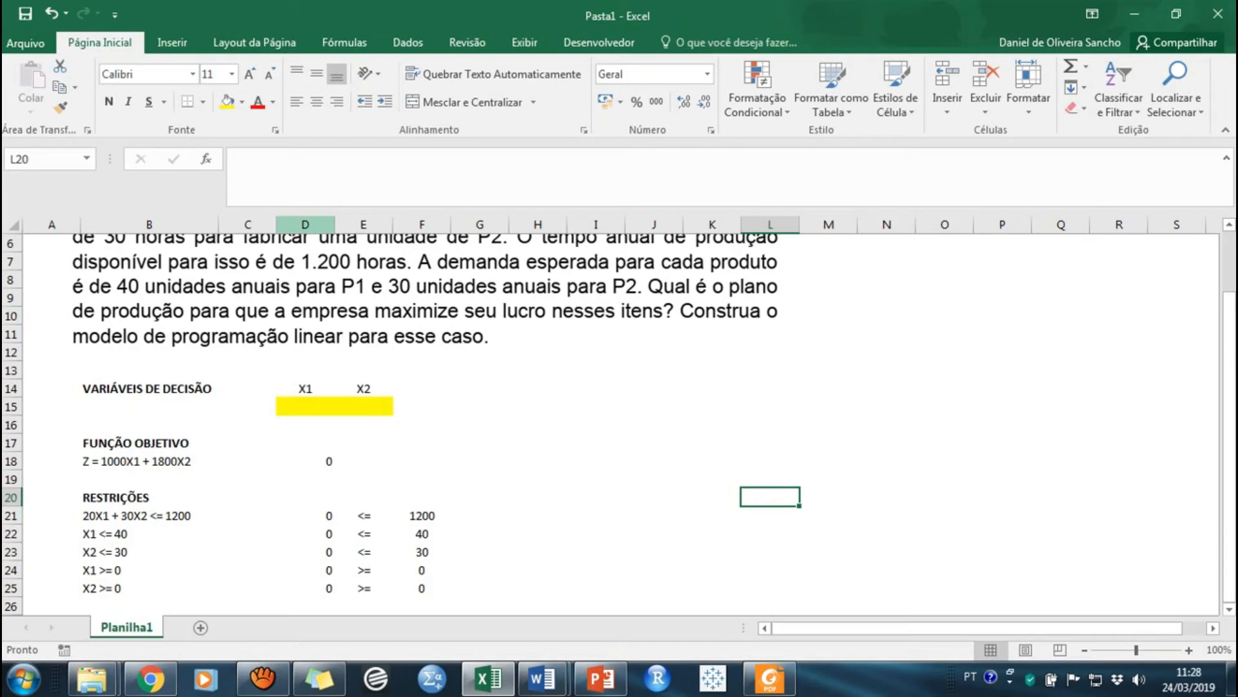
Test the model with trial values 3 for X1 in D15 and 5 for X2 in E15.
{"action": "left_click", "coordinate": [305, 407]}
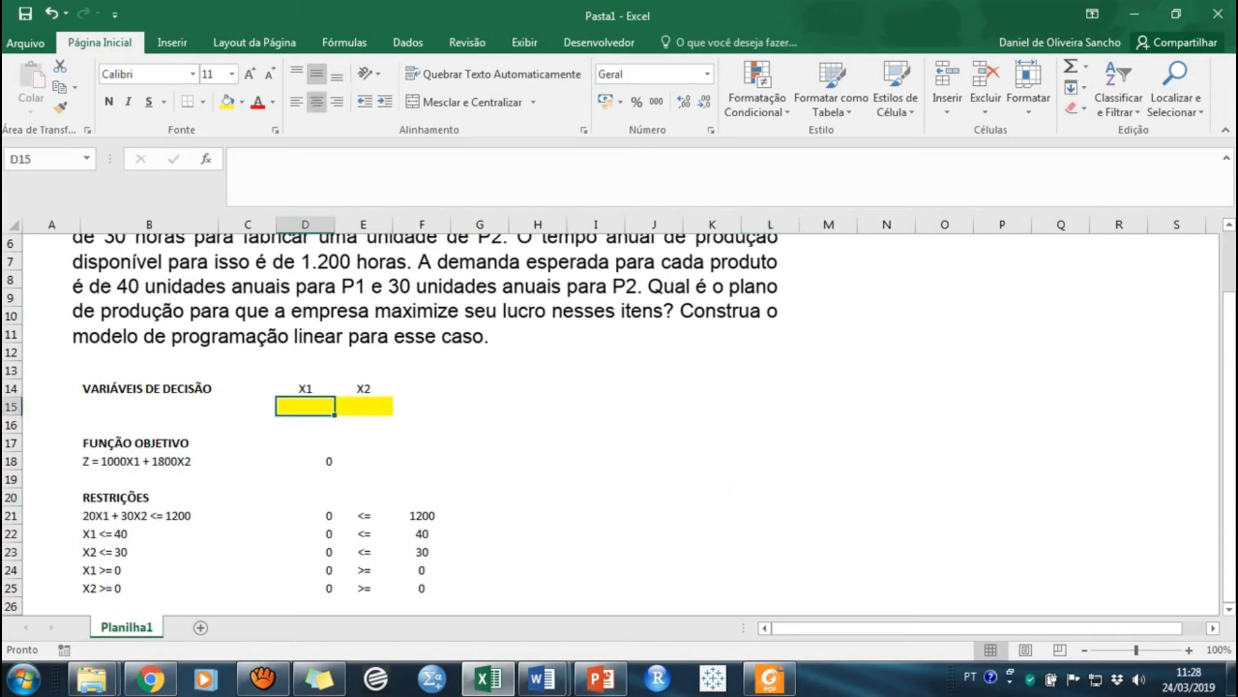
{"action": "type", "text": "3"}
{"action": "key", "text": "Tab"}
{"action": "type", "text": "5"}
{"action": "key", "text": "Tab"}
{"action": "key", "text": "Left"}
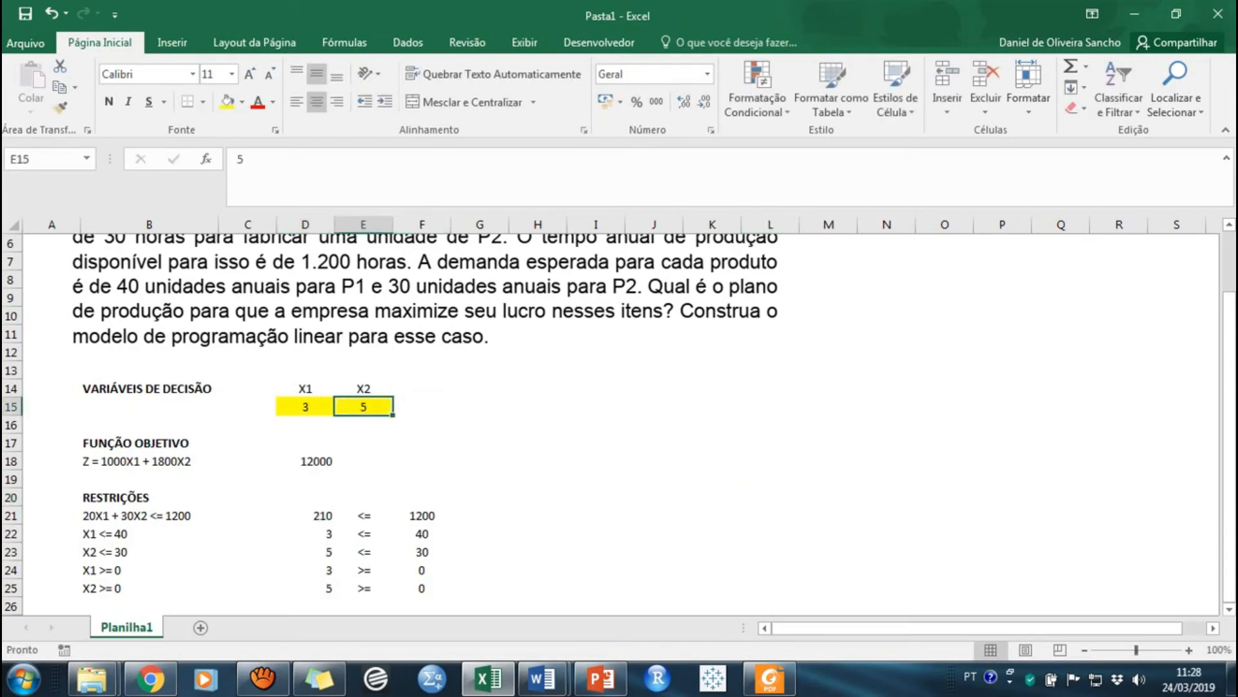
Change the trial value of X1 in cell D15 to 10 and select the X2 value cell.
{"action": "key", "text": "Left"}
{"action": "type", "text": "10"}
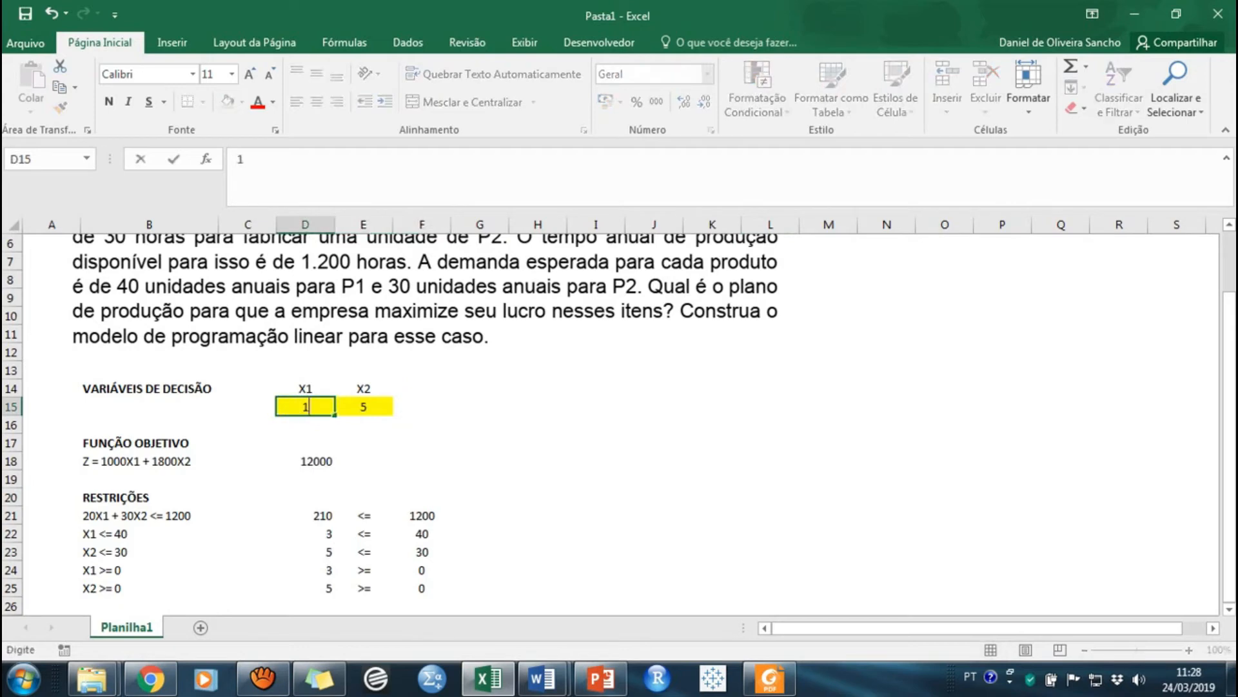
{"action": "key", "text": "Return"}
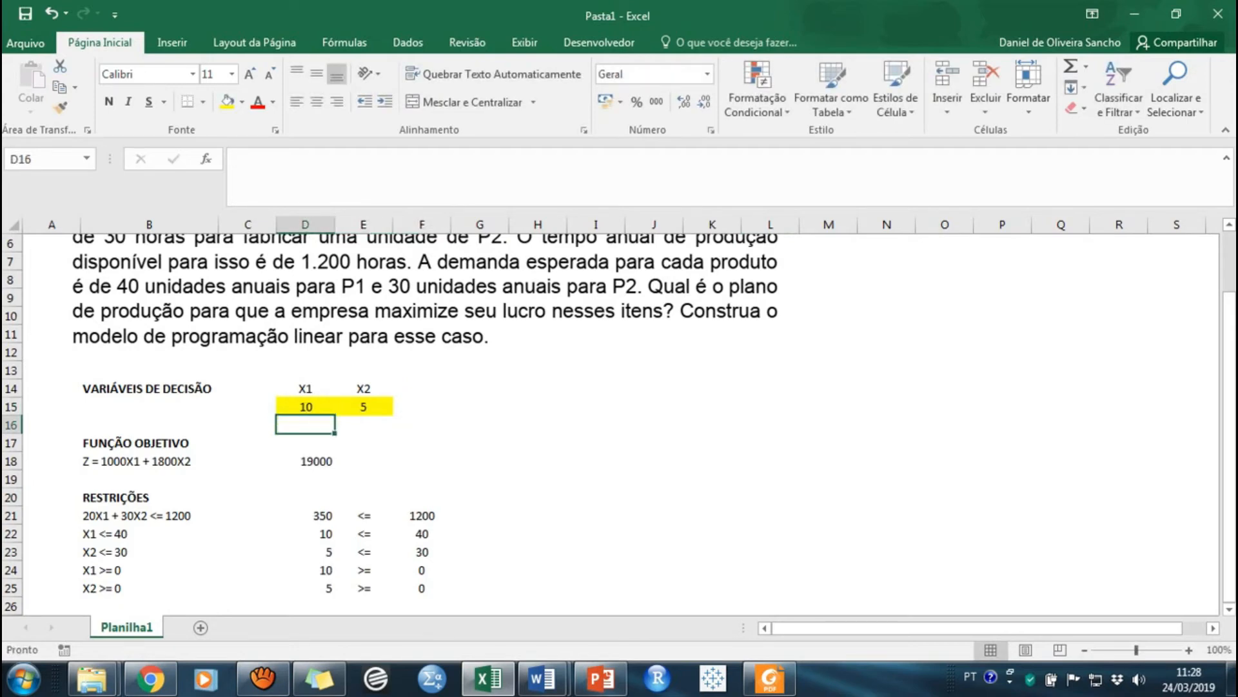
{"action": "left_click", "coordinate": [363, 407]}
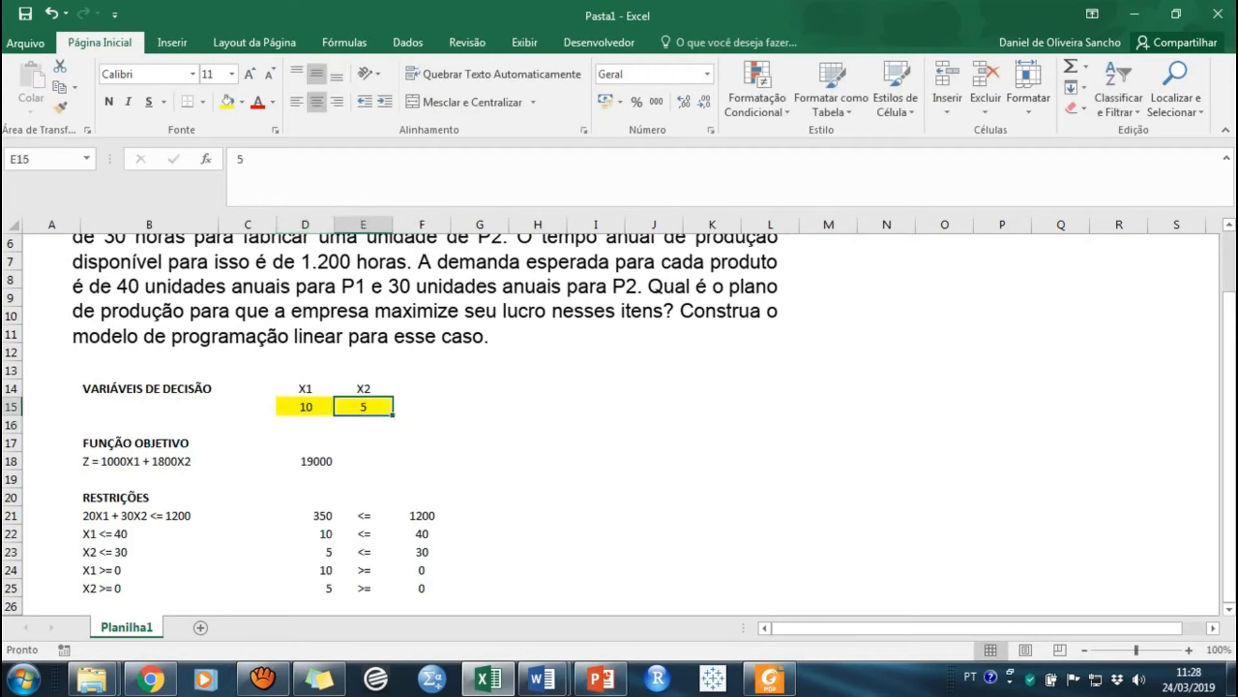
Test the model with trial values 30 for X2 in E15 and 20 for X1 in D15, checking cells D18 and D21.
{"action": "type", "text": "30"}
{"action": "key", "text": "Return"}
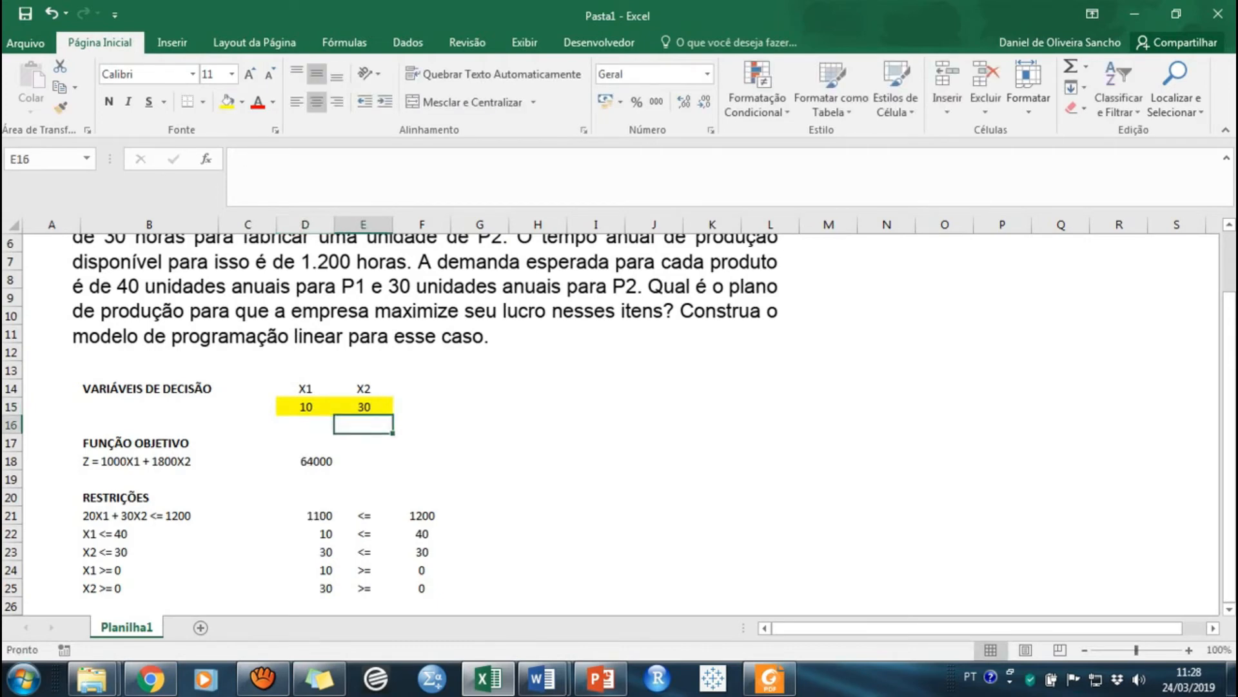
{"action": "left_click", "coordinate": [305, 407]}
{"action": "type", "text": "20"}
{"action": "key", "text": "Return"}
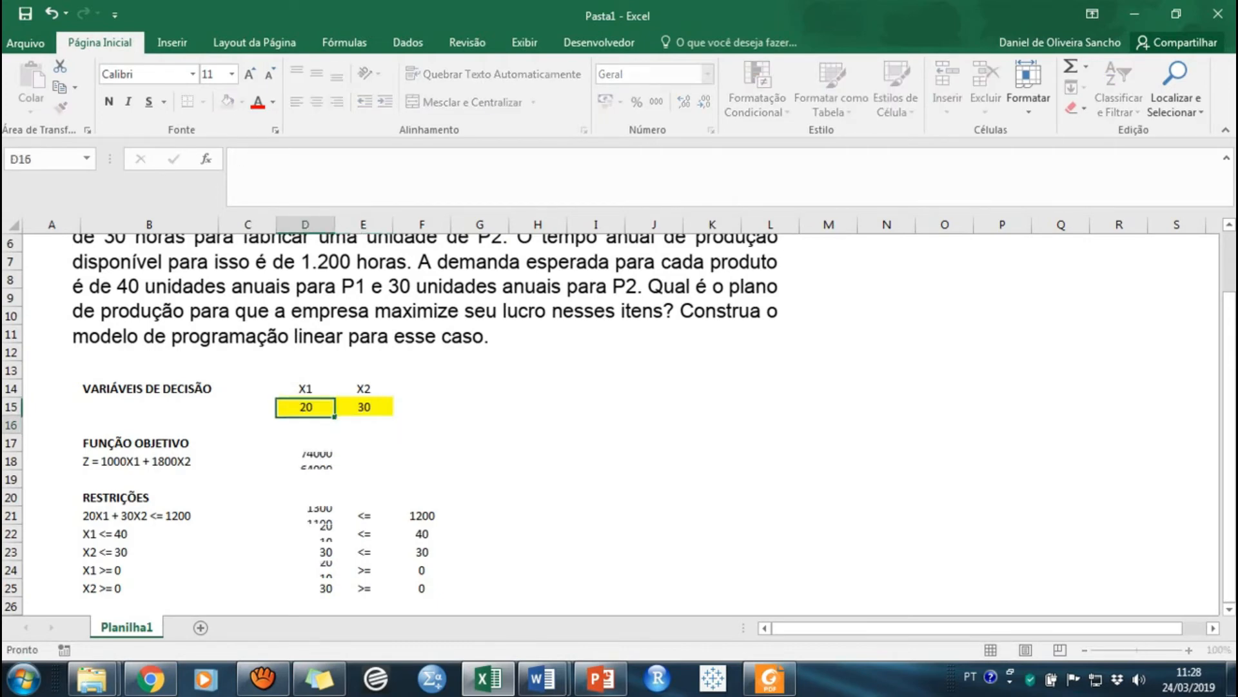
{"action": "left_click", "coordinate": [305, 461]}
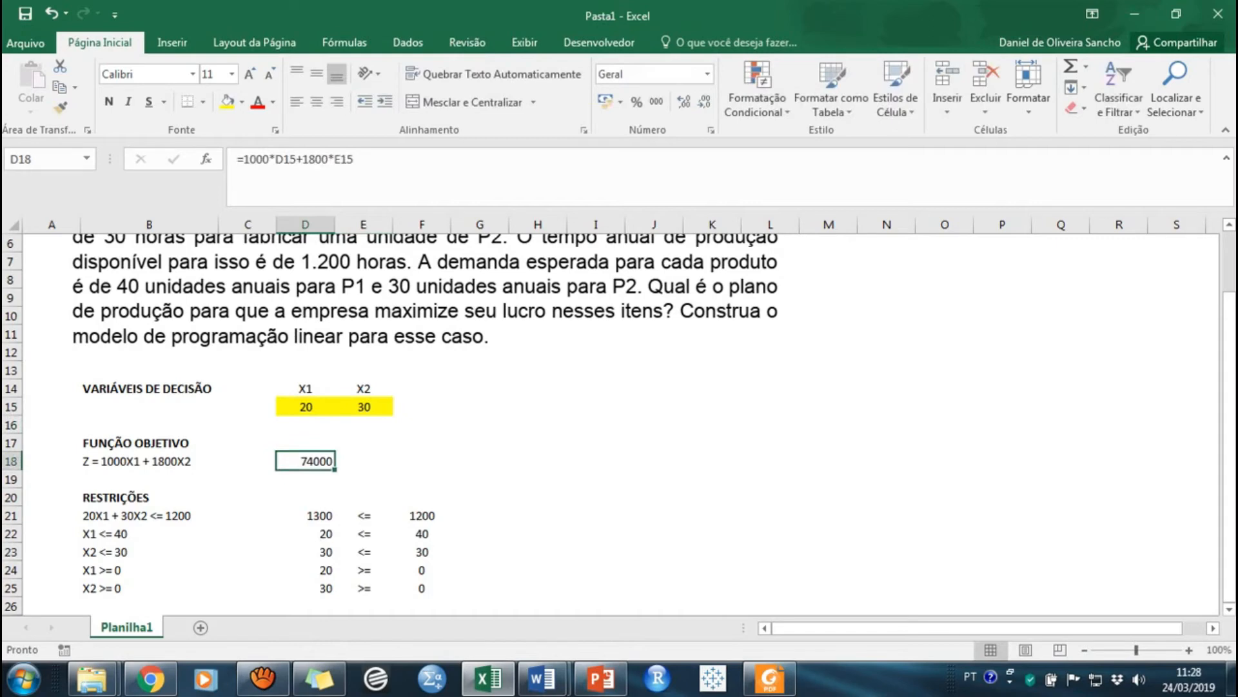
{"action": "left_click", "coordinate": [305, 515]}
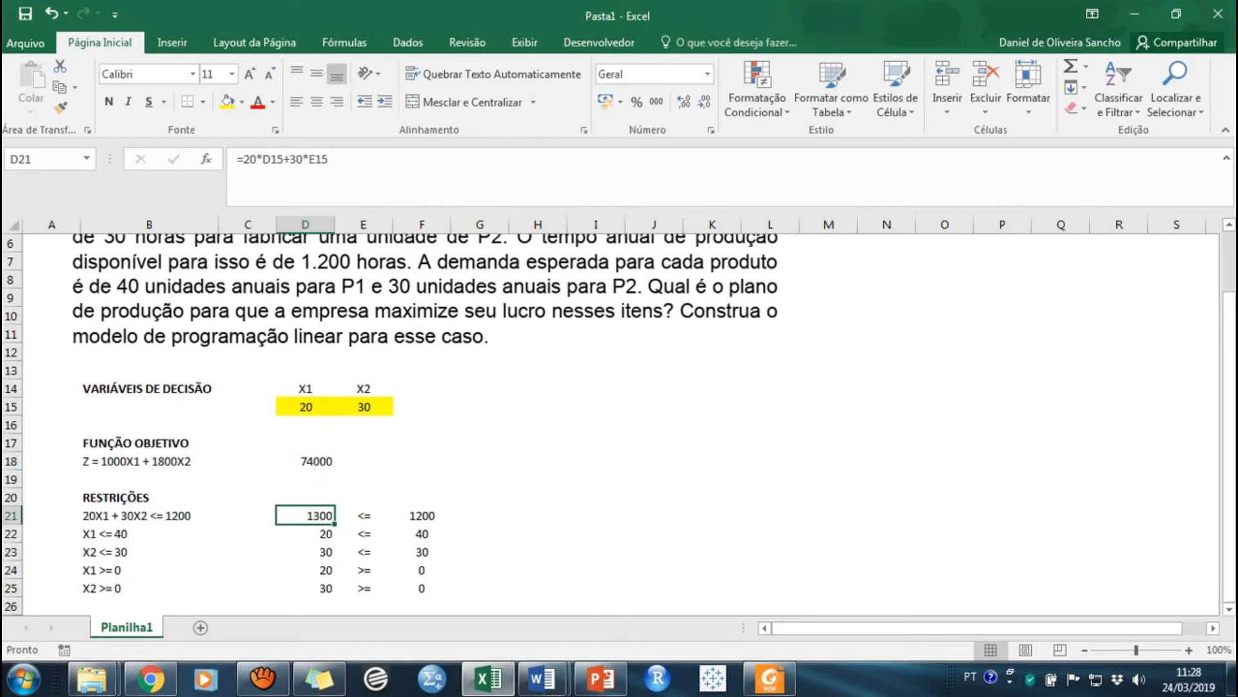
Clear the trial values of X1 and X2 from cells D15 and E15.
{"action": "key", "text": "Up"}
{"action": "key", "text": "Up"}
{"action": "key", "text": "Up"}
{"action": "key", "text": "Up"}
{"action": "key", "text": "Up"}
{"action": "key", "text": "Up"}
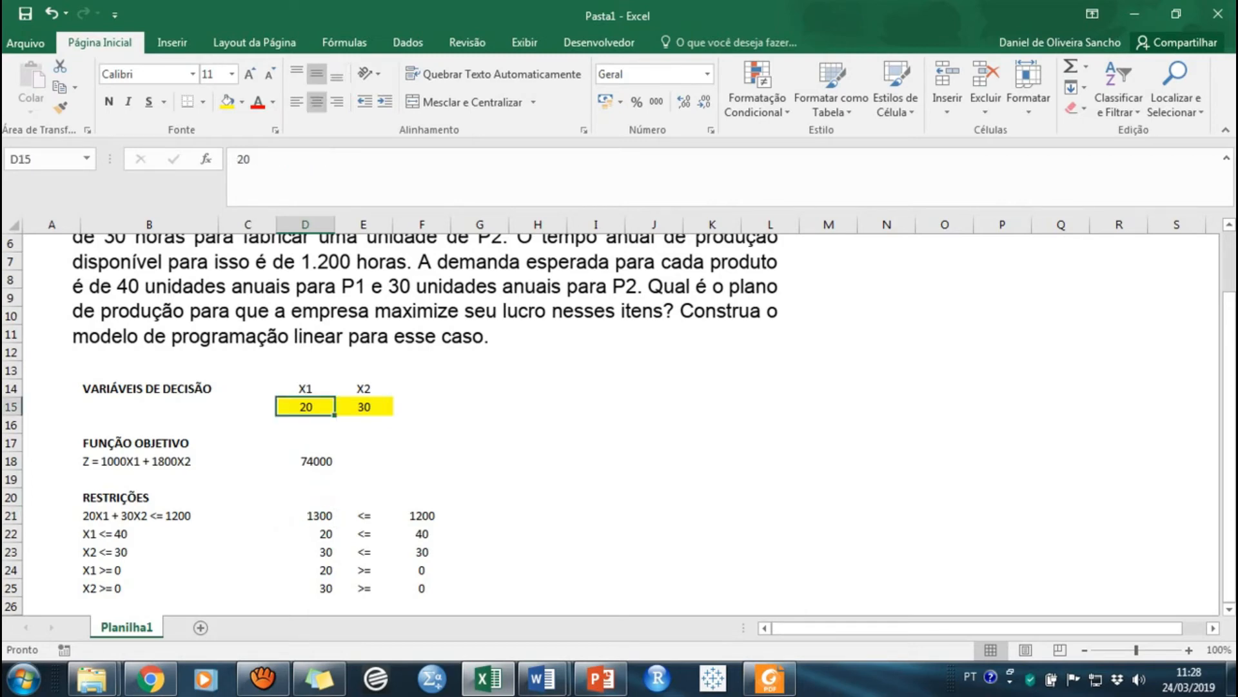
{"action": "key", "text": "Delete"}
{"action": "key", "text": "Right"}
{"action": "key", "text": "Delete"}
{"action": "key", "text": "Left"}
{"action": "key", "text": "Down"}
{"action": "key", "text": "Down"}
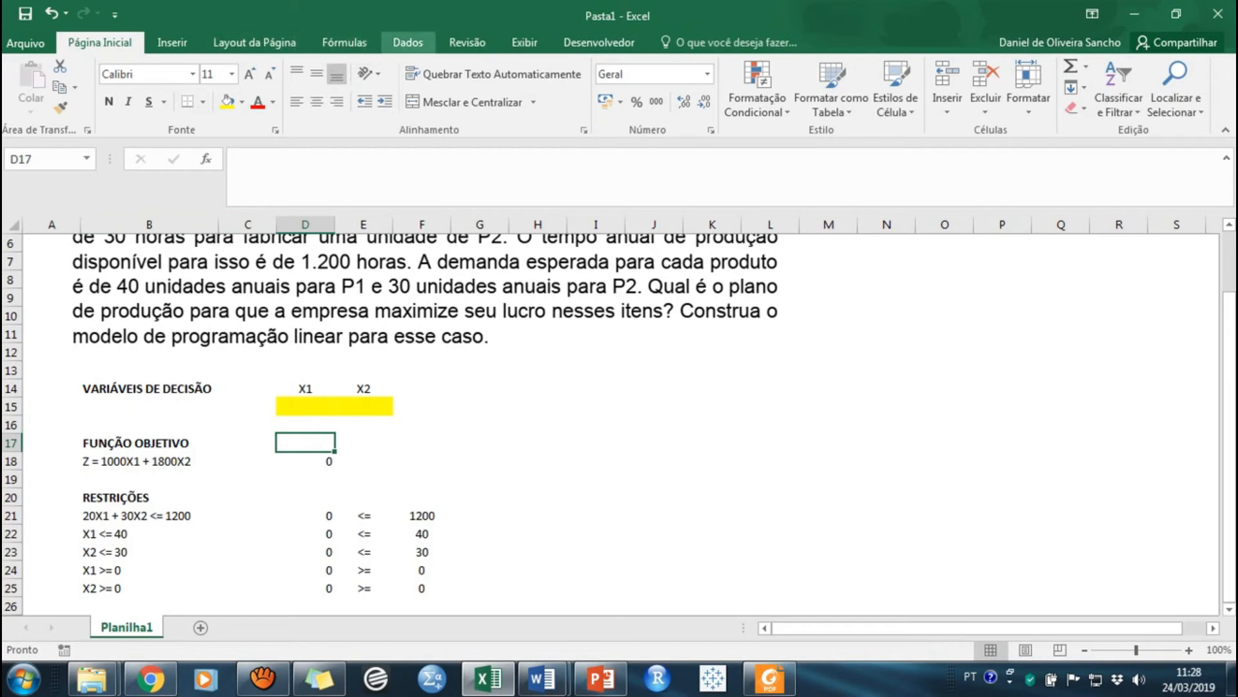
Open Solver and set cell D18 as the objective to maximize.
{"action": "left_click", "coordinate": [408, 42]}
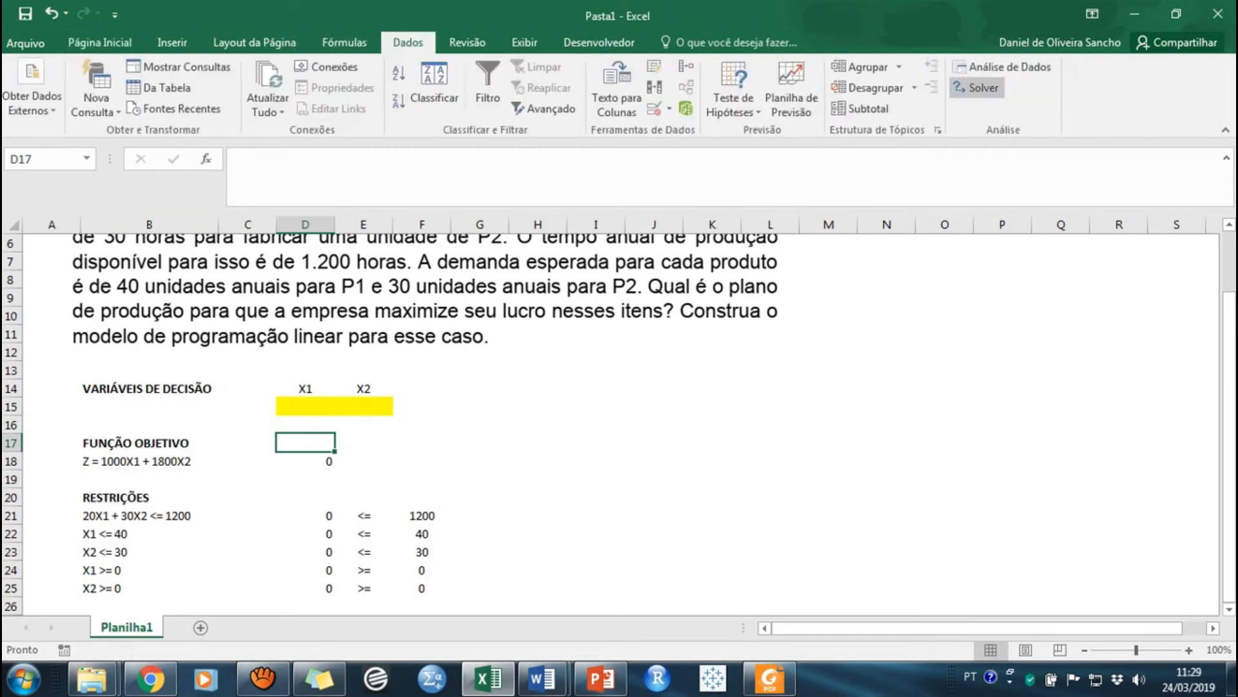
{"action": "left_click", "coordinate": [977, 87]}
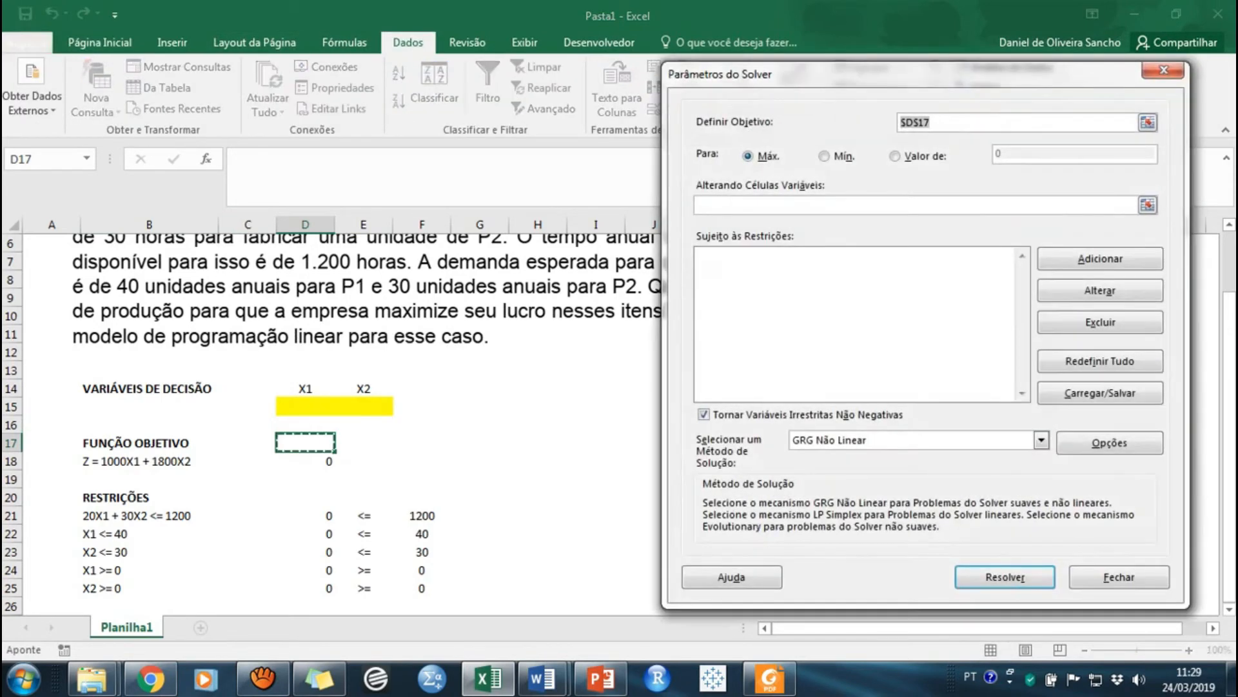
{"action": "left_click_drag", "start_coordinate": [925, 74], "coordinate": [867, 98]}
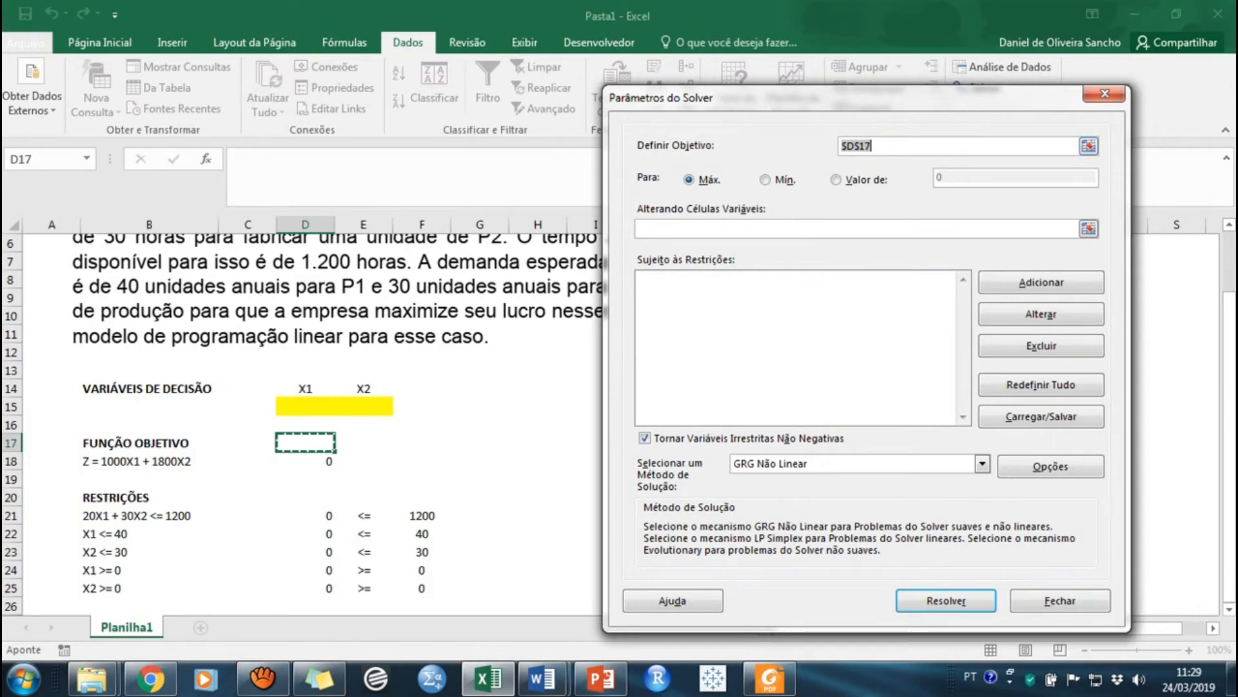
{"action": "left_click", "coordinate": [305, 461]}
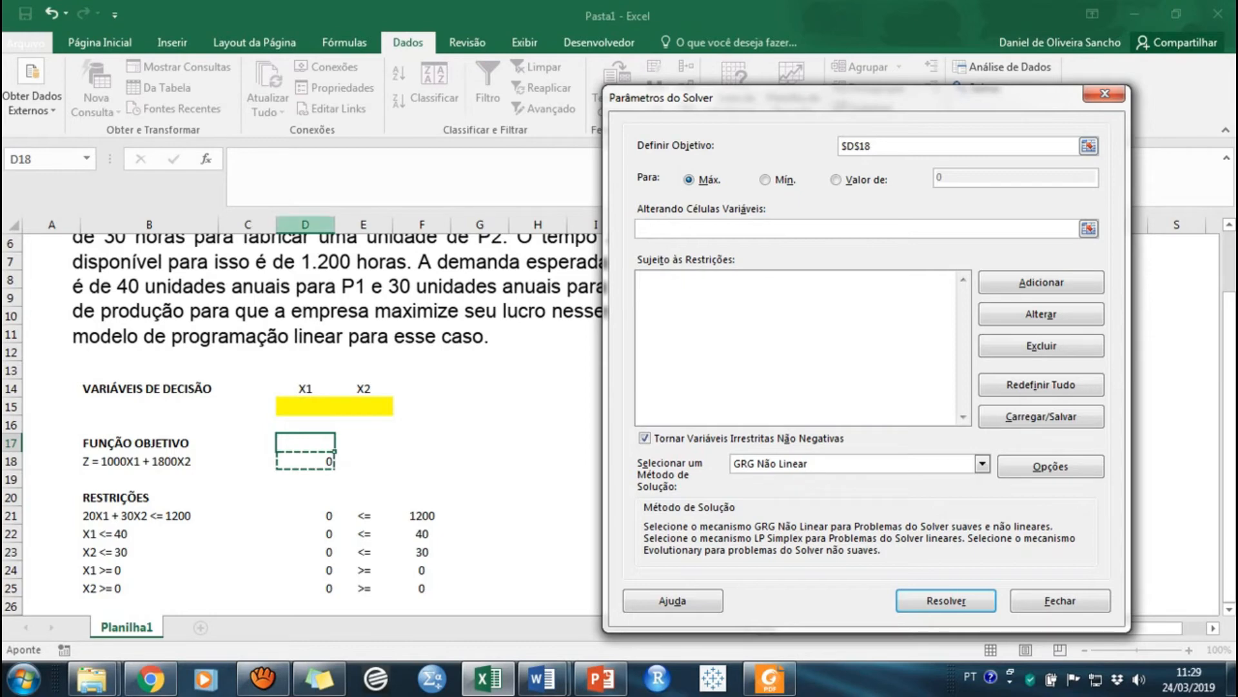
{"action": "left_click", "coordinate": [916, 146]}
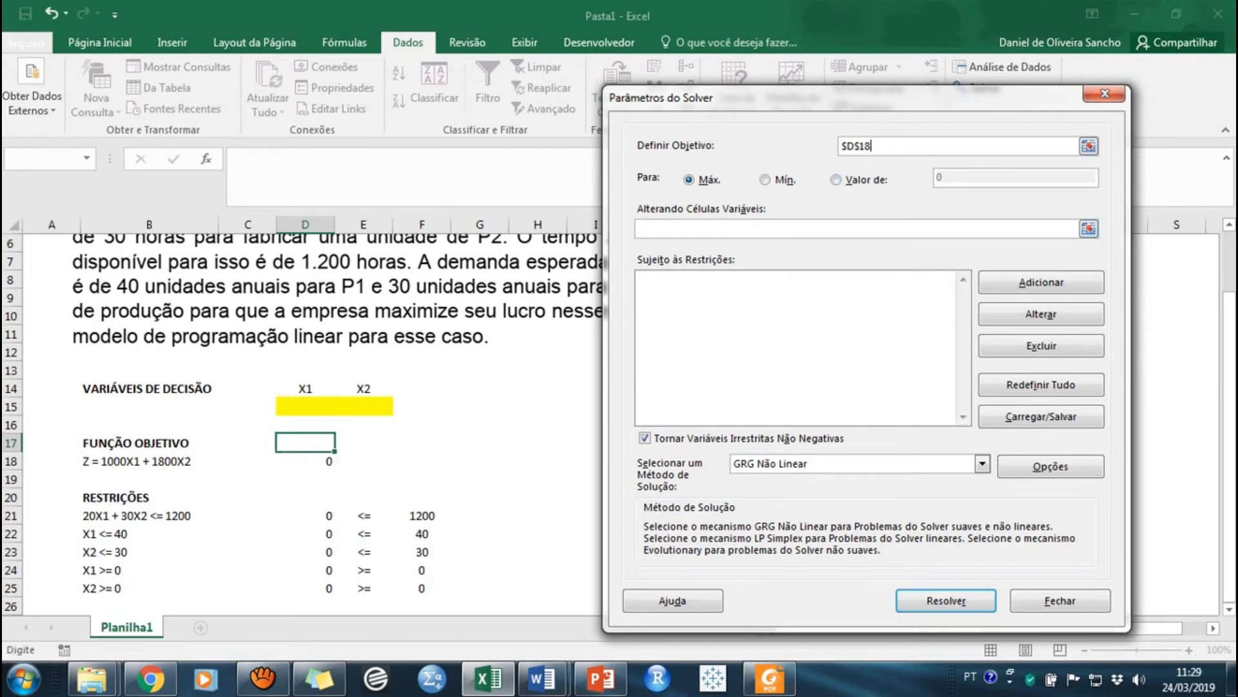
{"action": "left_click", "coordinate": [857, 229]}
{"action": "left_click", "coordinate": [689, 180]}
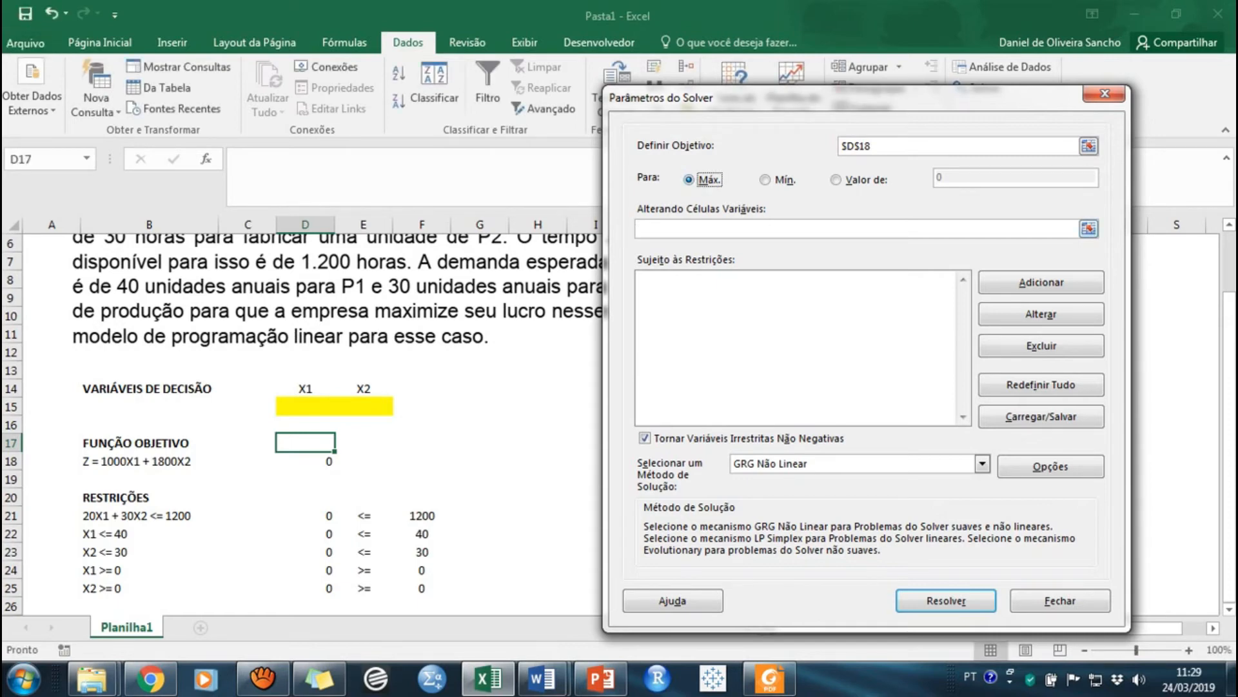
Define the X1 and X2 cells, $D$15;$E$15, as the variable cells in Solver.
{"action": "left_click", "coordinate": [716, 229]}
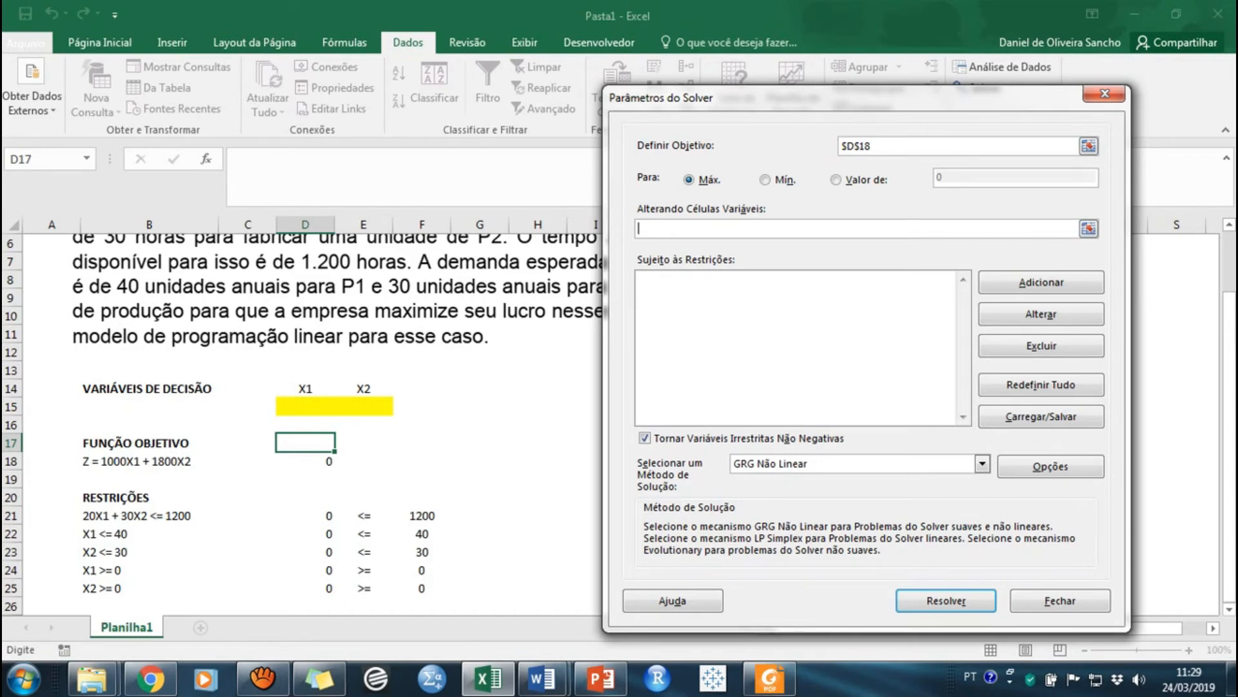
{"action": "left_click", "coordinate": [305, 406]}
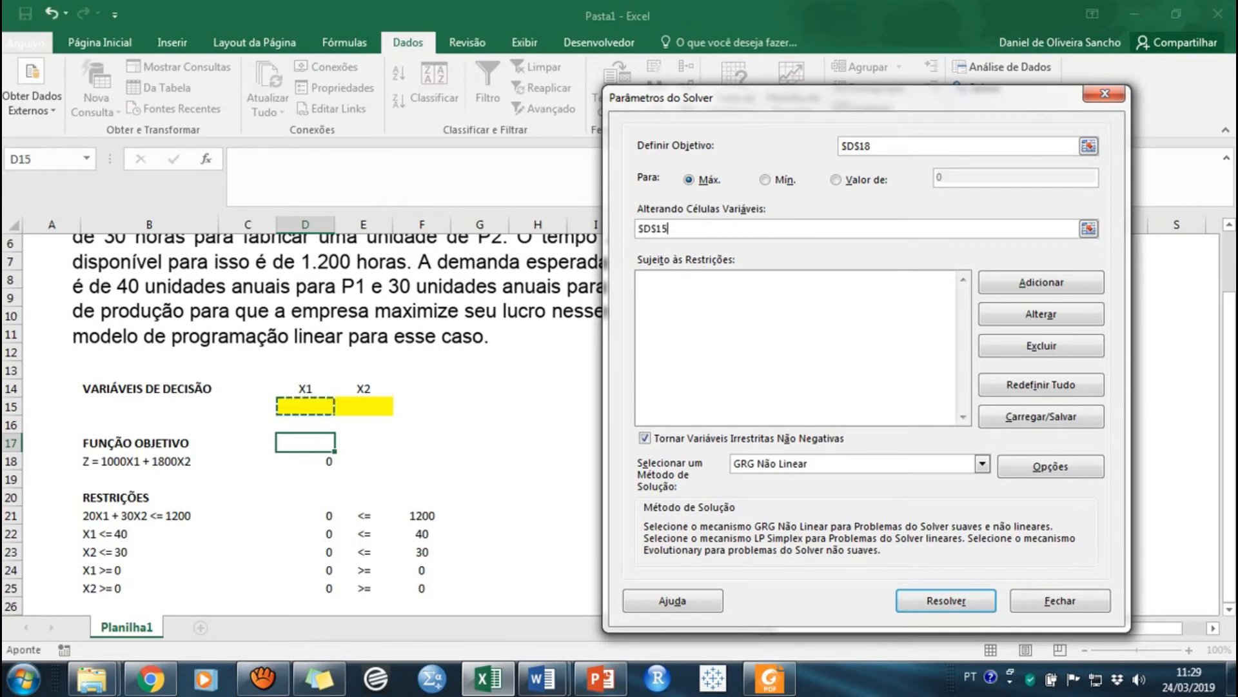
{"action": "type", "text": ";"}
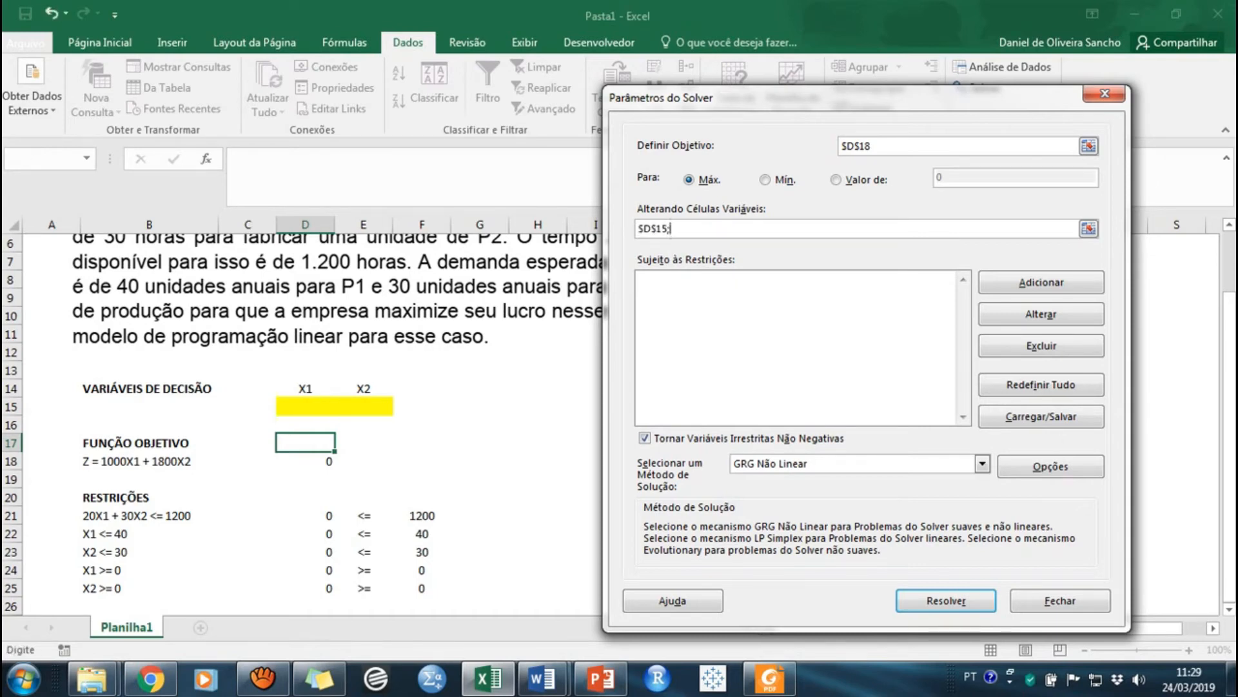
{"action": "left_click", "coordinate": [363, 406]}
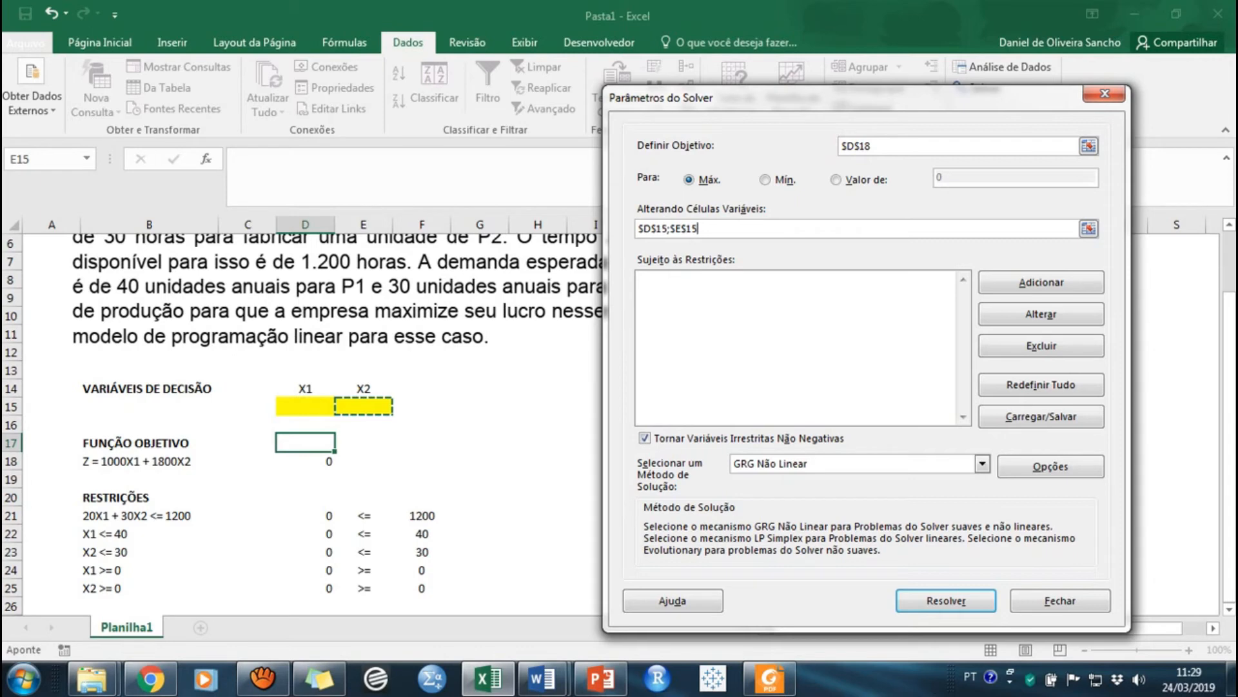
Add the production time constraint $D$21 <= $F$21 to the Solver model.
{"action": "left_click", "coordinate": [1041, 282]}
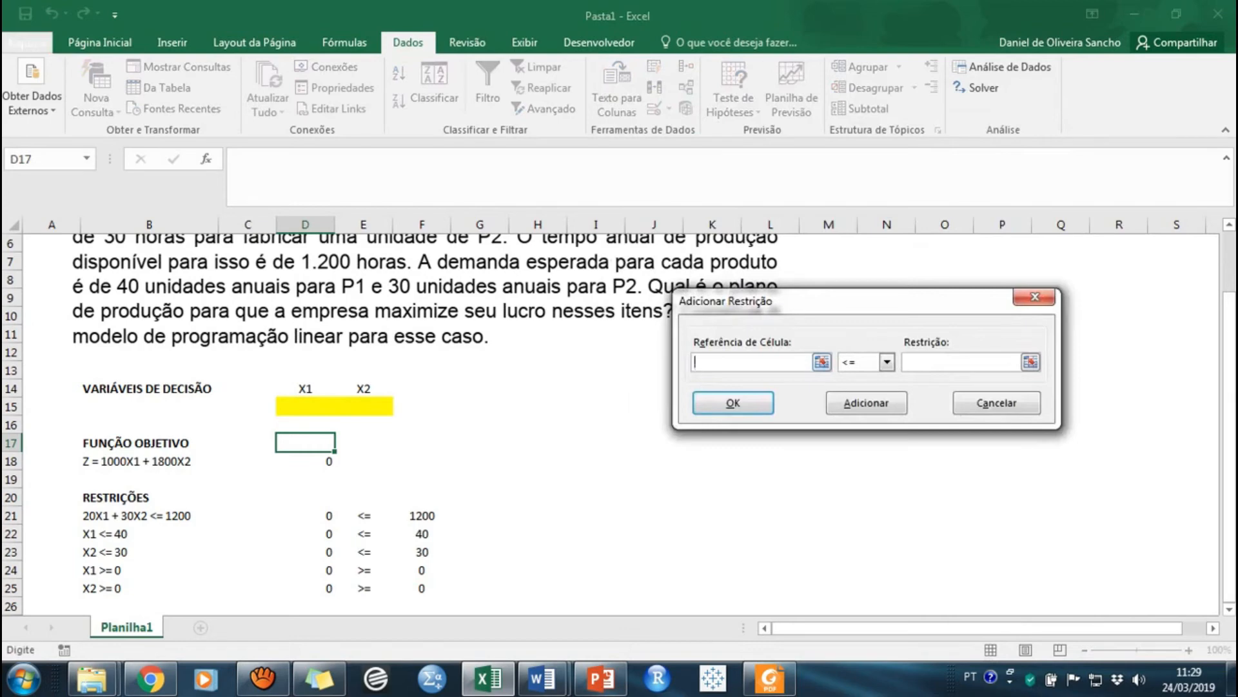
{"action": "left_click", "coordinate": [305, 515]}
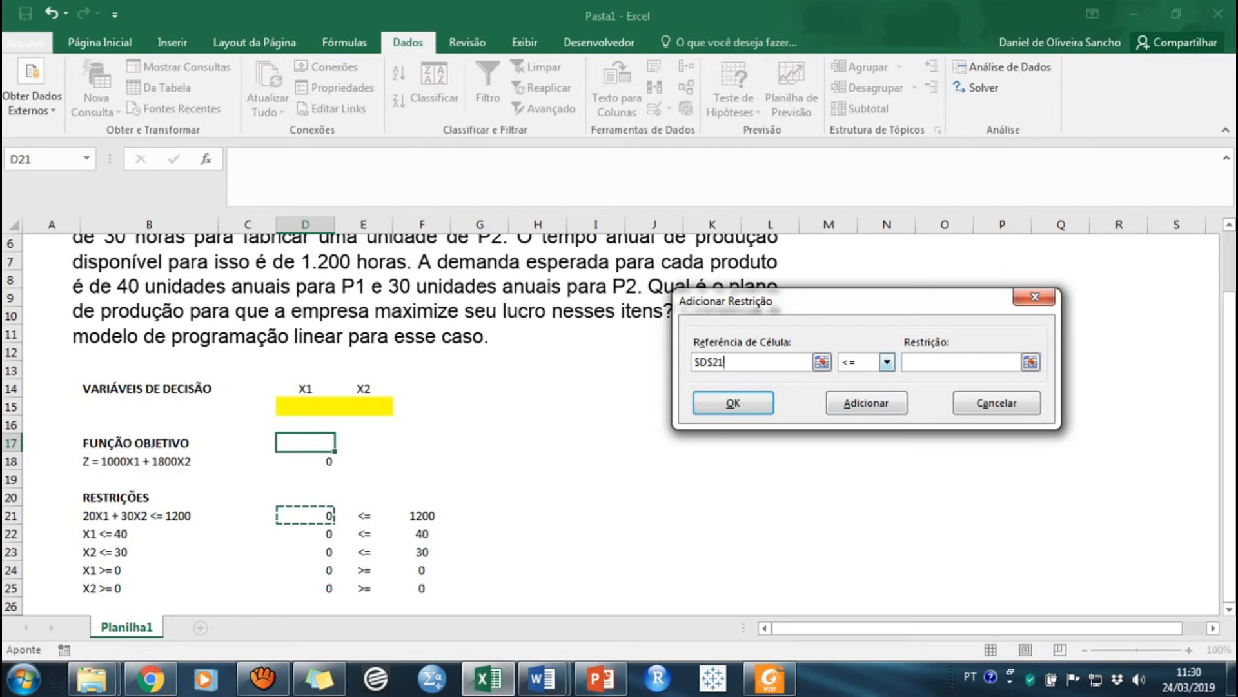
{"action": "left_click", "coordinate": [961, 362]}
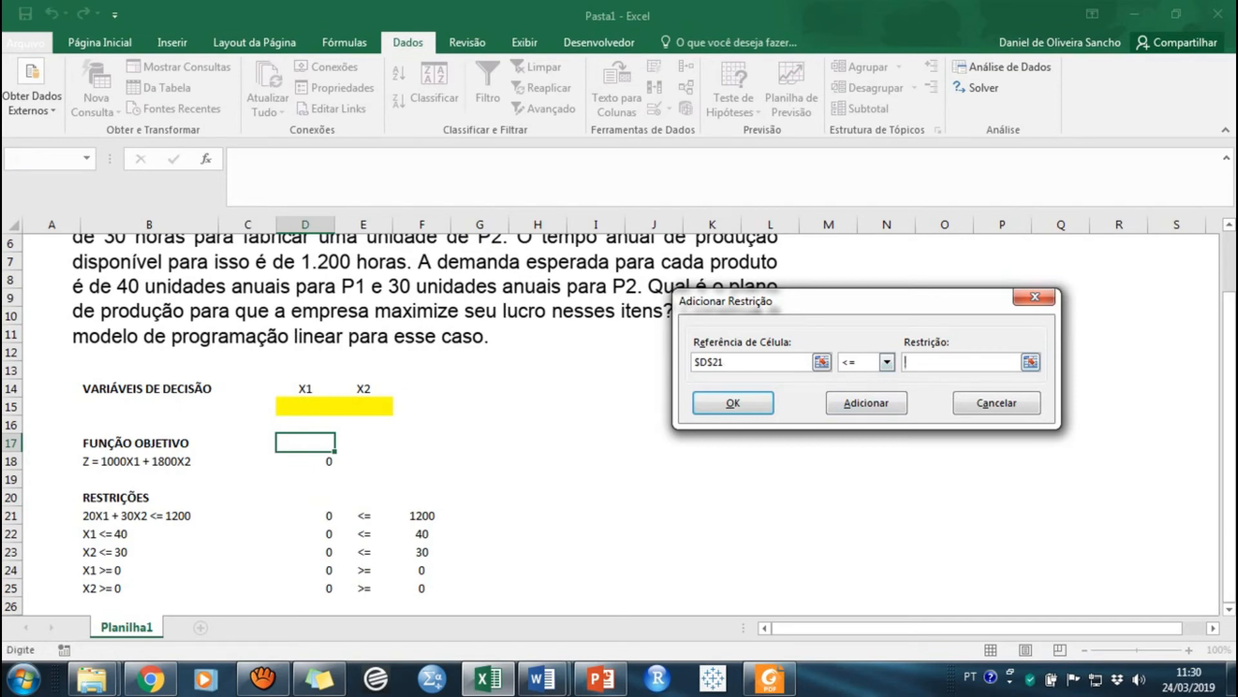
{"action": "left_click", "coordinate": [422, 515]}
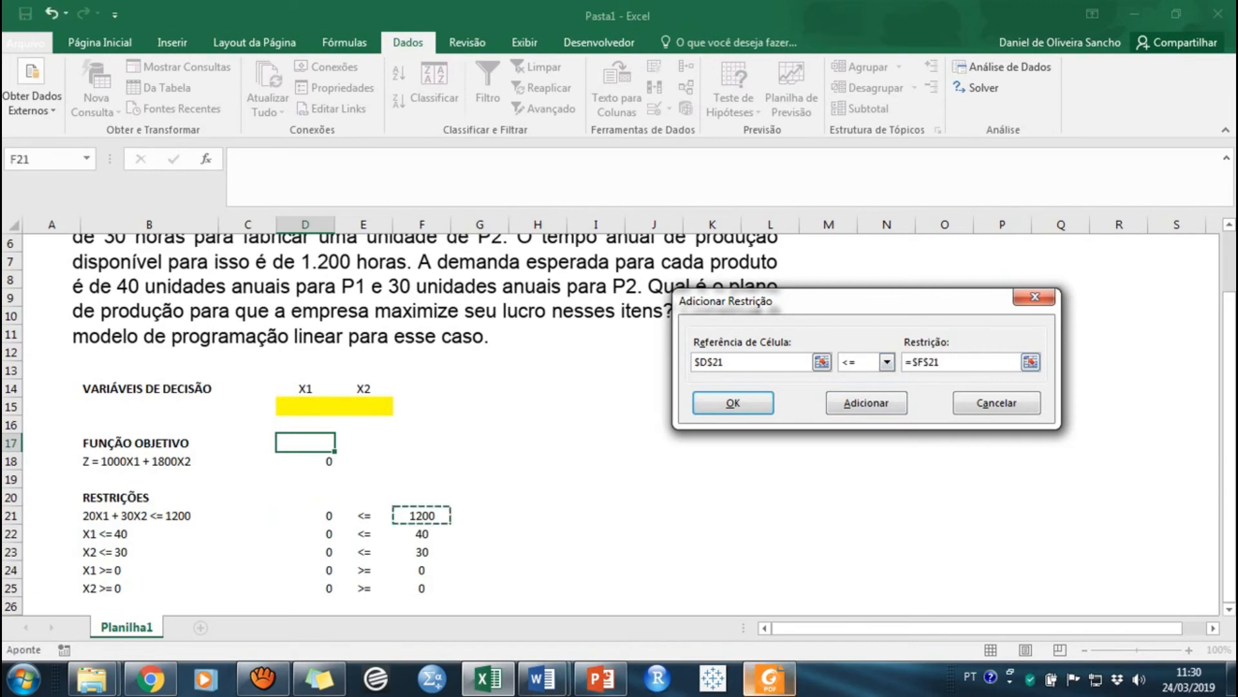
{"action": "left_click", "coordinate": [866, 402]}
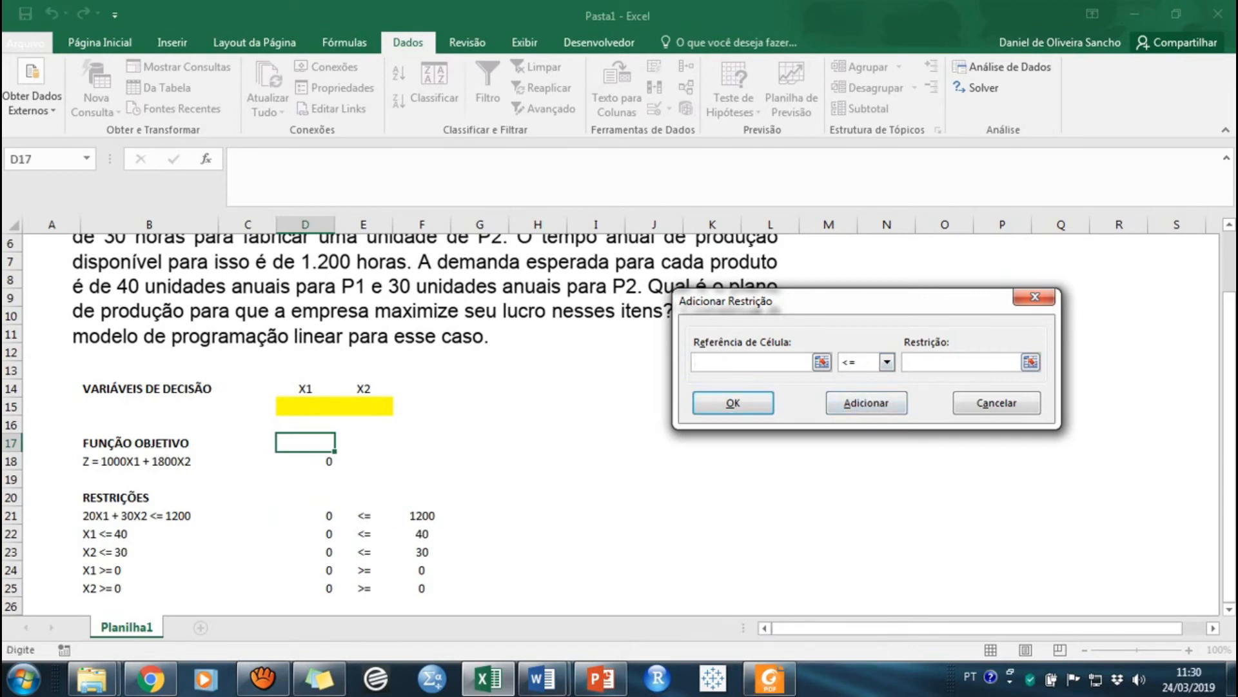
Add the X1 demand constraint $D$22 <= $F$22 to the Solver model.
{"action": "left_click", "coordinate": [305, 534]}
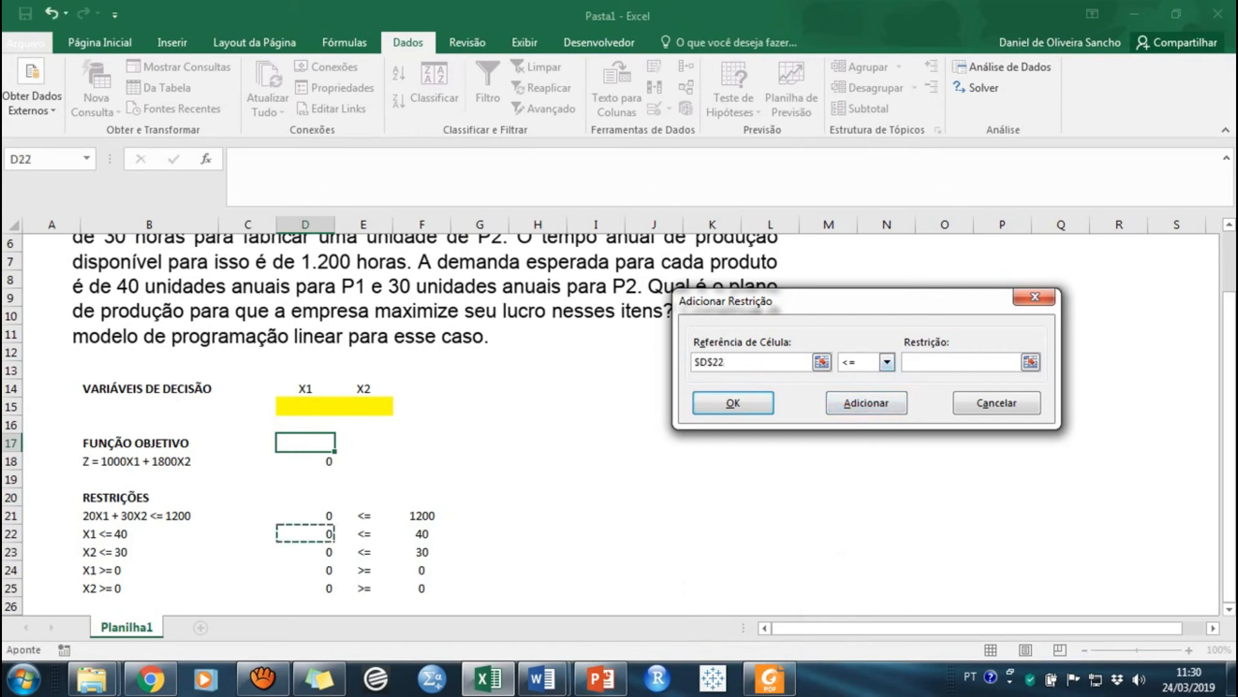
{"action": "left_click", "coordinate": [960, 362]}
{"action": "left_click", "coordinate": [422, 533]}
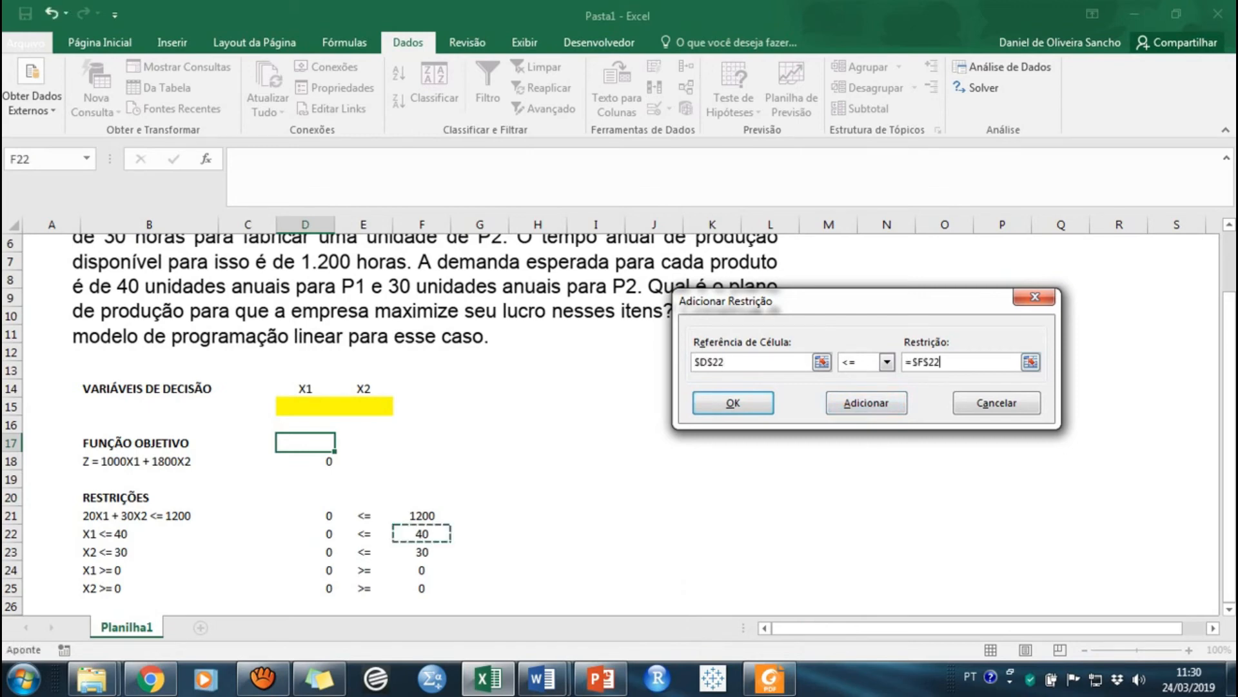
{"action": "left_click", "coordinate": [866, 402]}
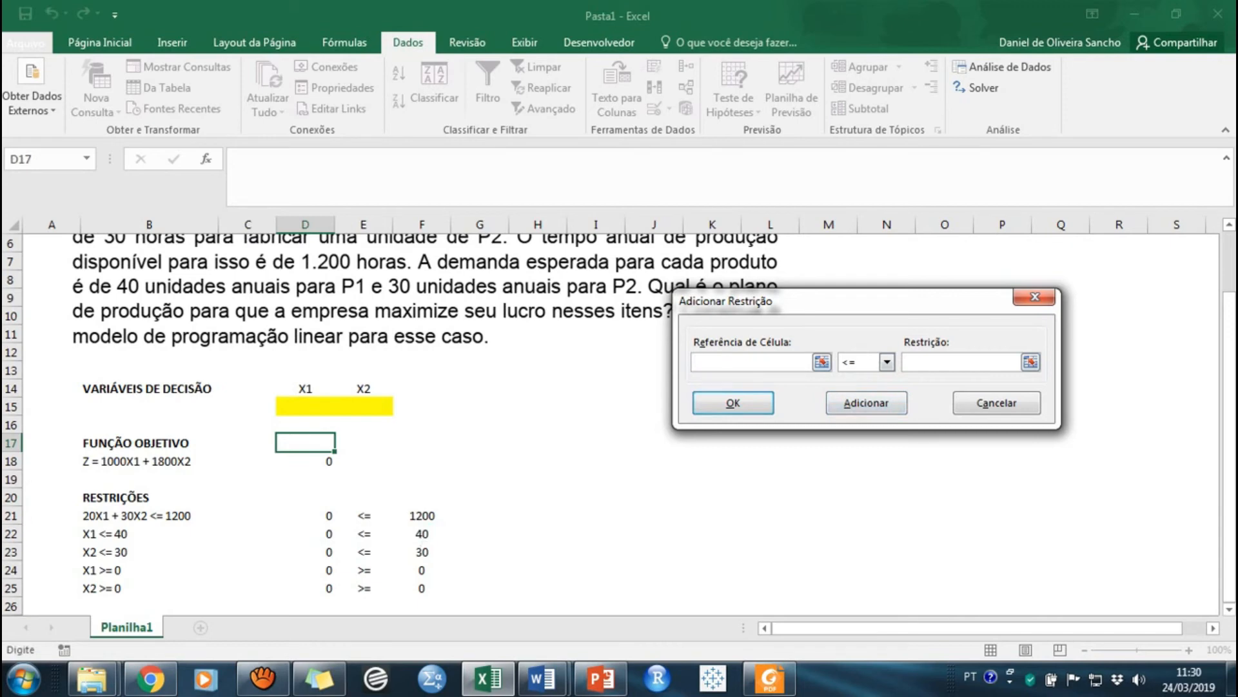
Add the X2 demand constraint $D$23 <= $F$23 to the Solver model.
{"action": "left_click", "coordinate": [363, 552]}
{"action": "left_click", "coordinate": [305, 552]}
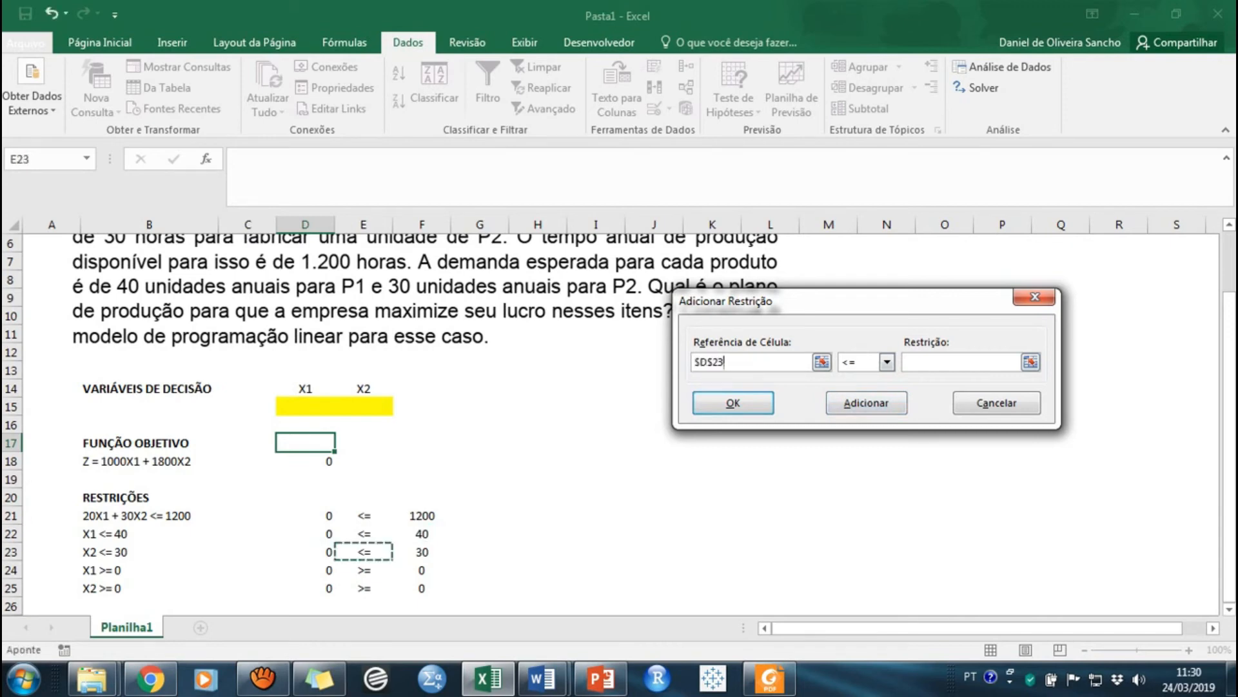
{"action": "left_click", "coordinate": [961, 362]}
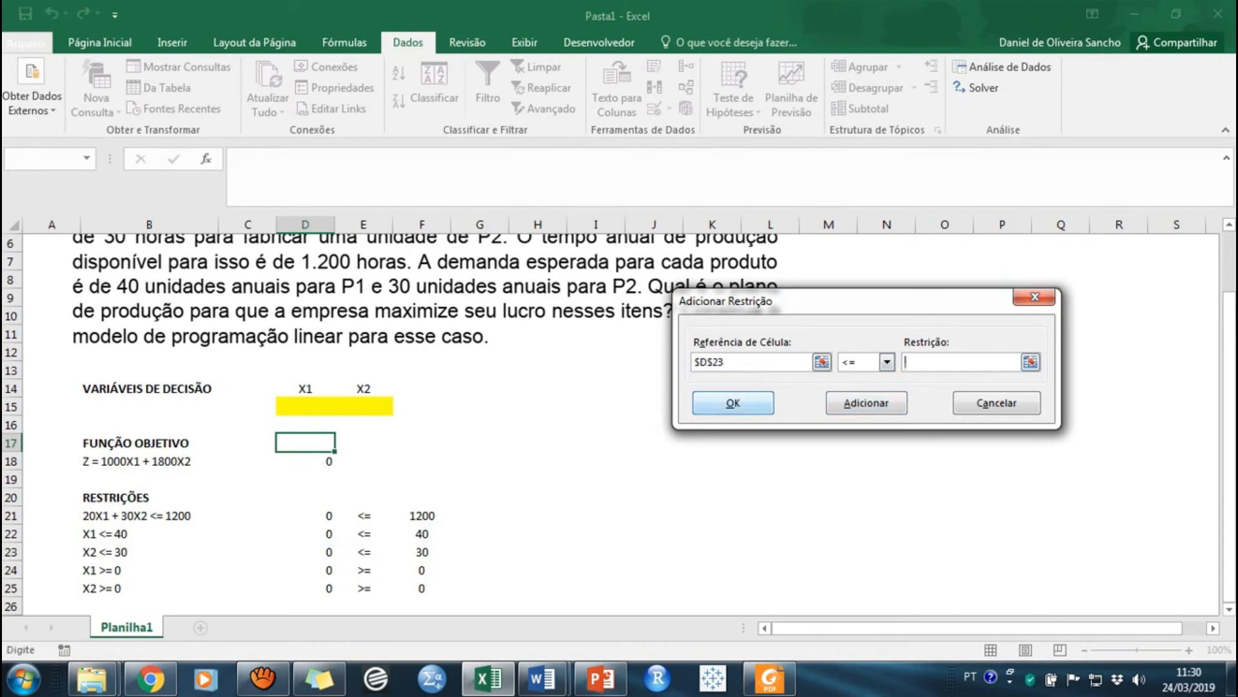
{"action": "left_click", "coordinate": [422, 552]}
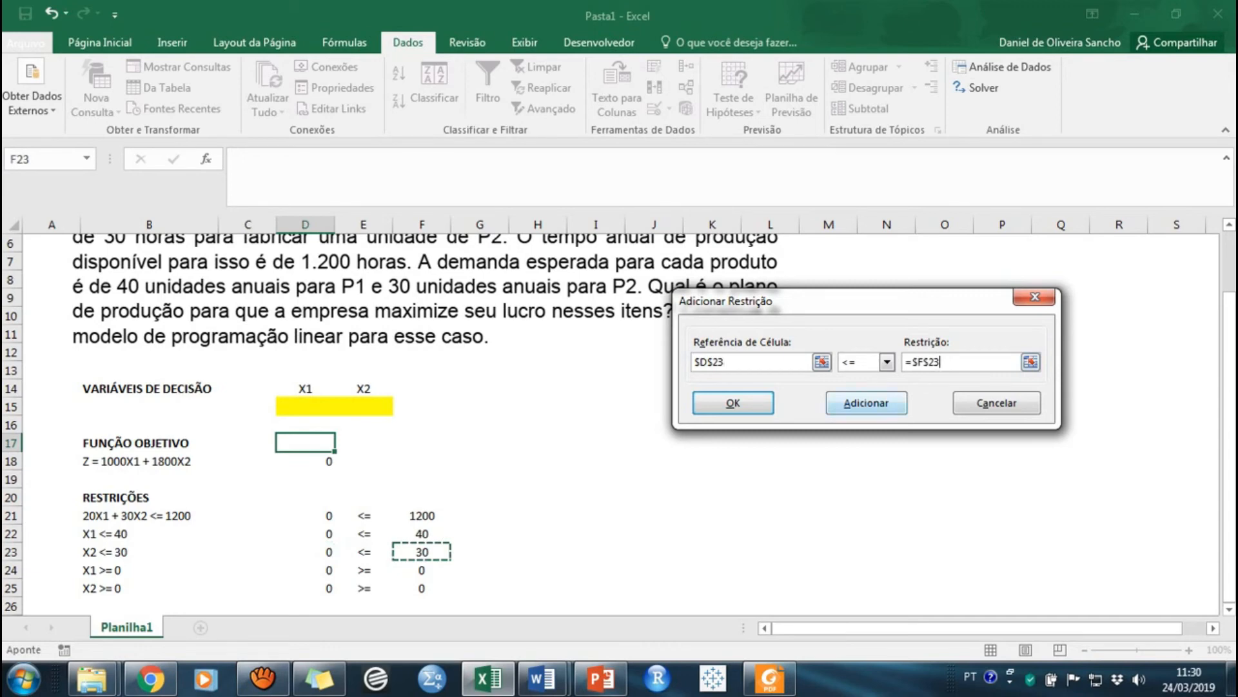
{"action": "left_click", "coordinate": [867, 403]}
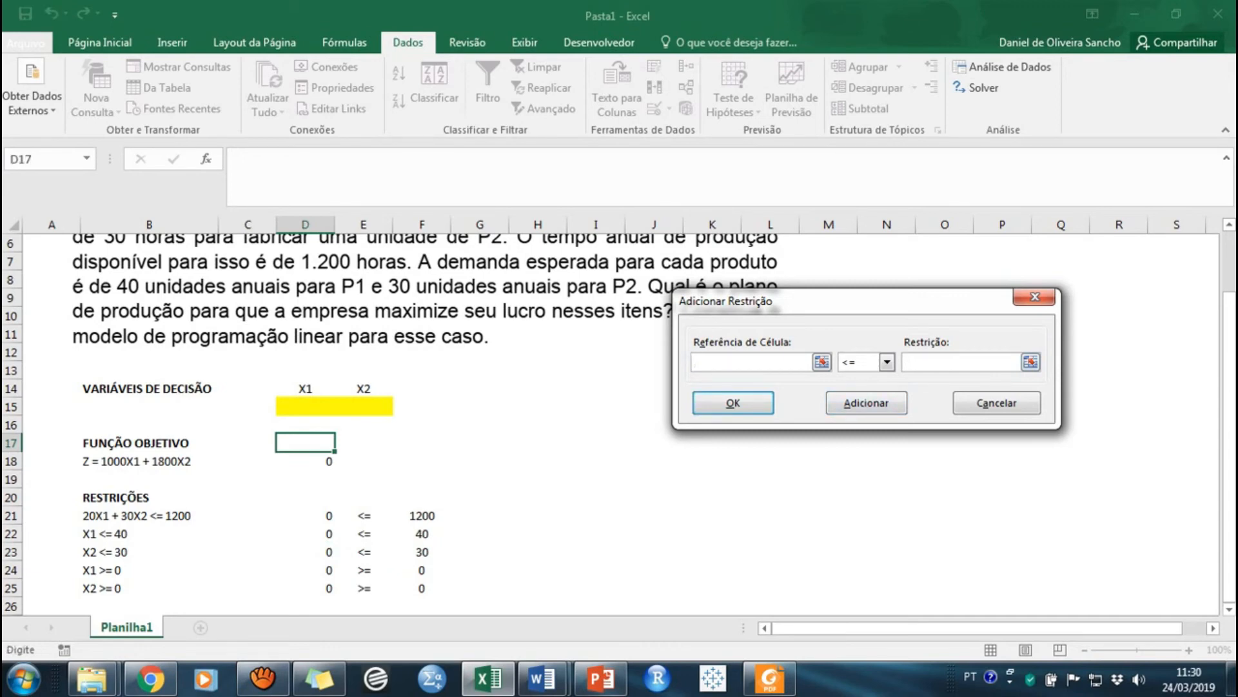
Add the X1 non-negativity constraint $D$24 >= $F$24 to the Solver model.
{"action": "left_click", "coordinate": [306, 570]}
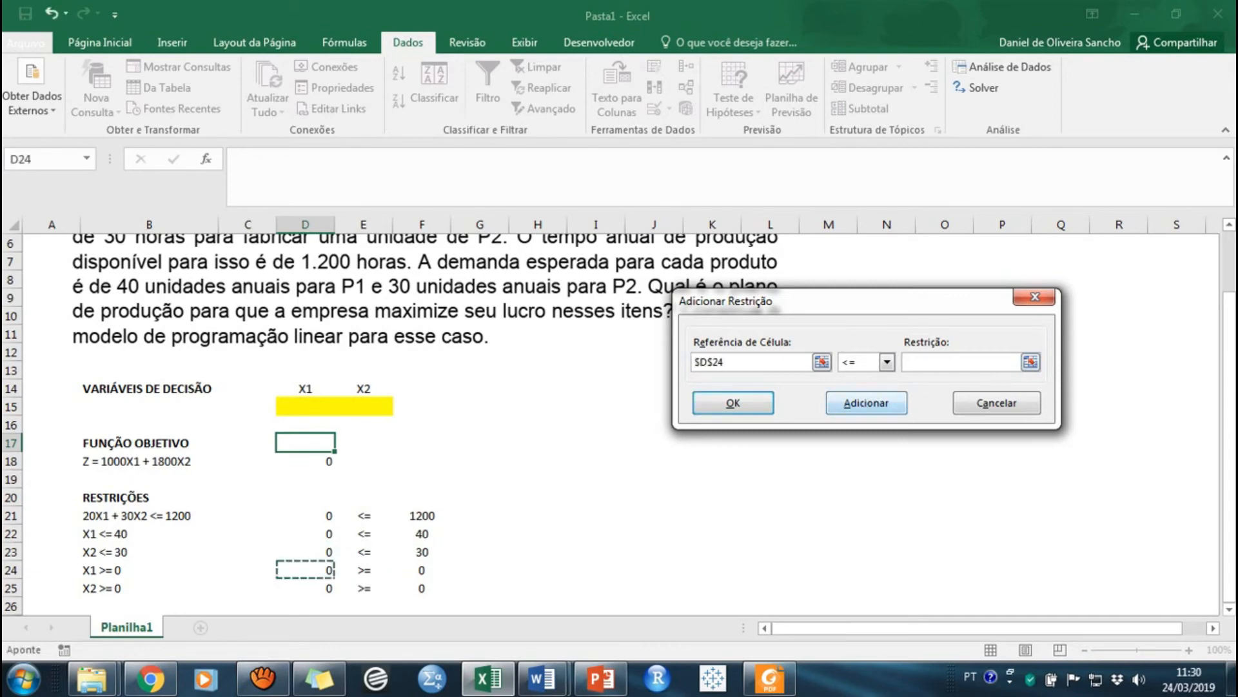
{"action": "left_click", "coordinate": [887, 362]}
{"action": "left_click", "coordinate": [859, 402]}
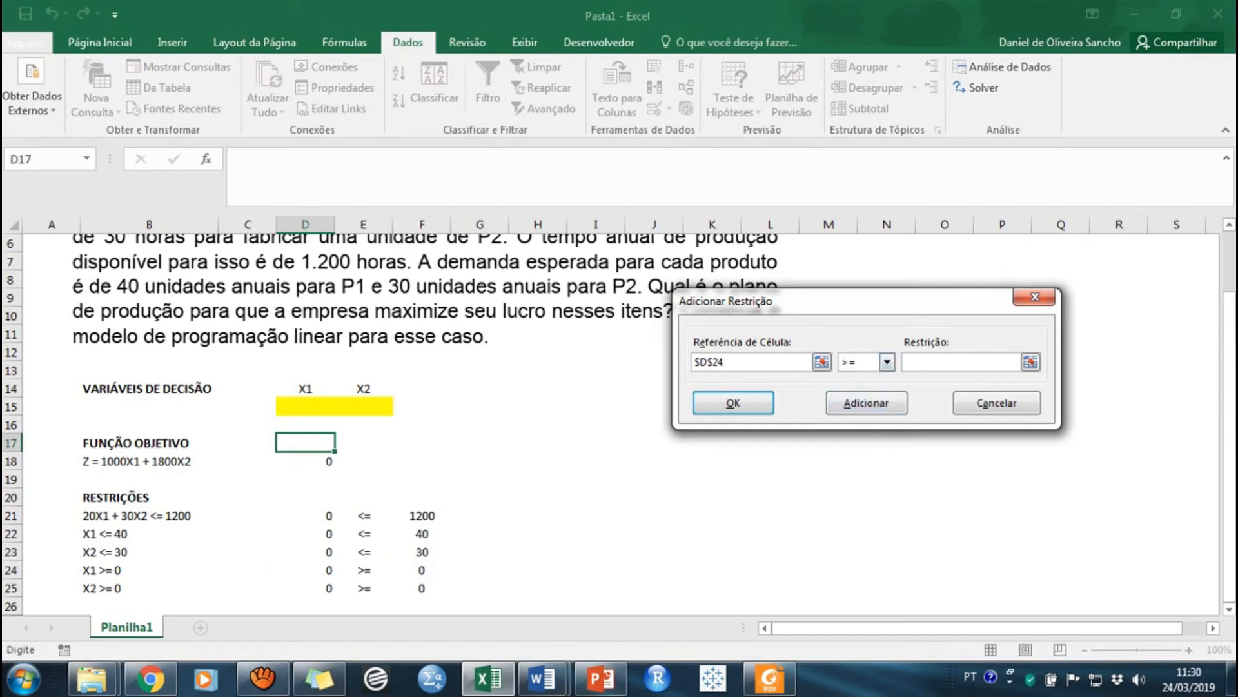
{"action": "left_click", "coordinate": [422, 570]}
{"action": "left_click", "coordinate": [867, 402]}
Add the X2 non-negativity constraint $D$25 >= $F$25 as the last one and return to the Solver parameters.
{"action": "left_click", "coordinate": [306, 587]}
{"action": "left_click", "coordinate": [887, 362]}
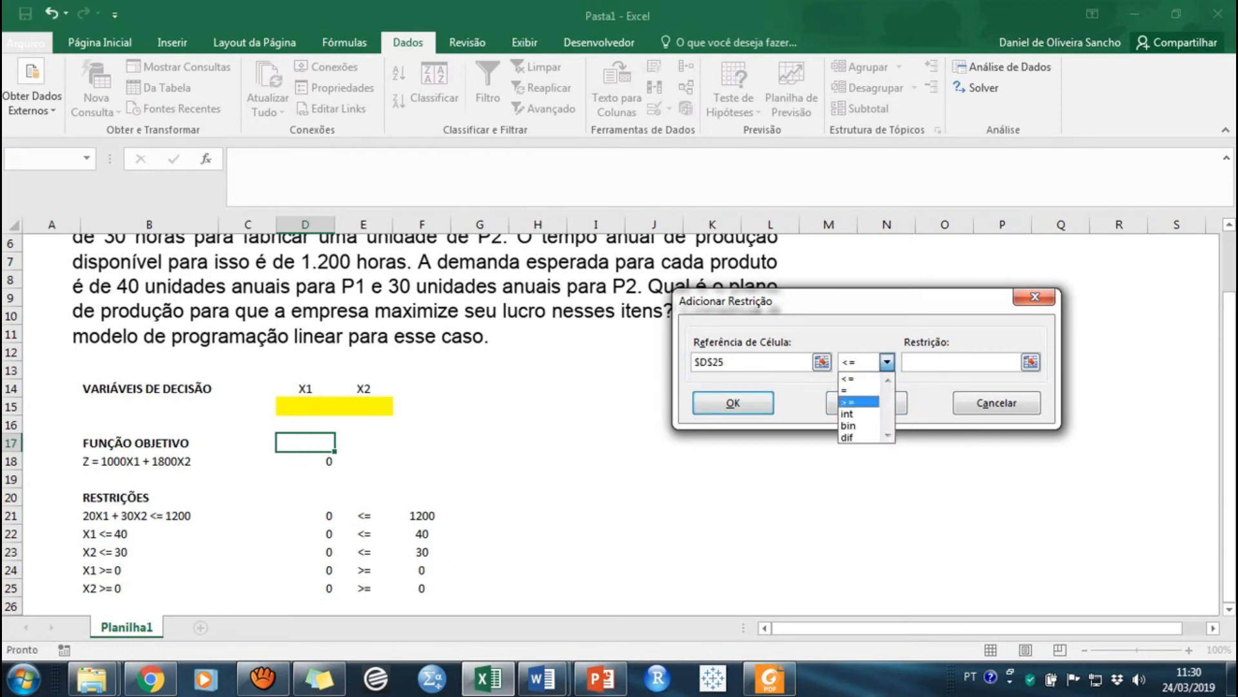
{"action": "left_click", "coordinate": [849, 402]}
{"action": "left_click", "coordinate": [961, 361]}
{"action": "left_click", "coordinate": [422, 587]}
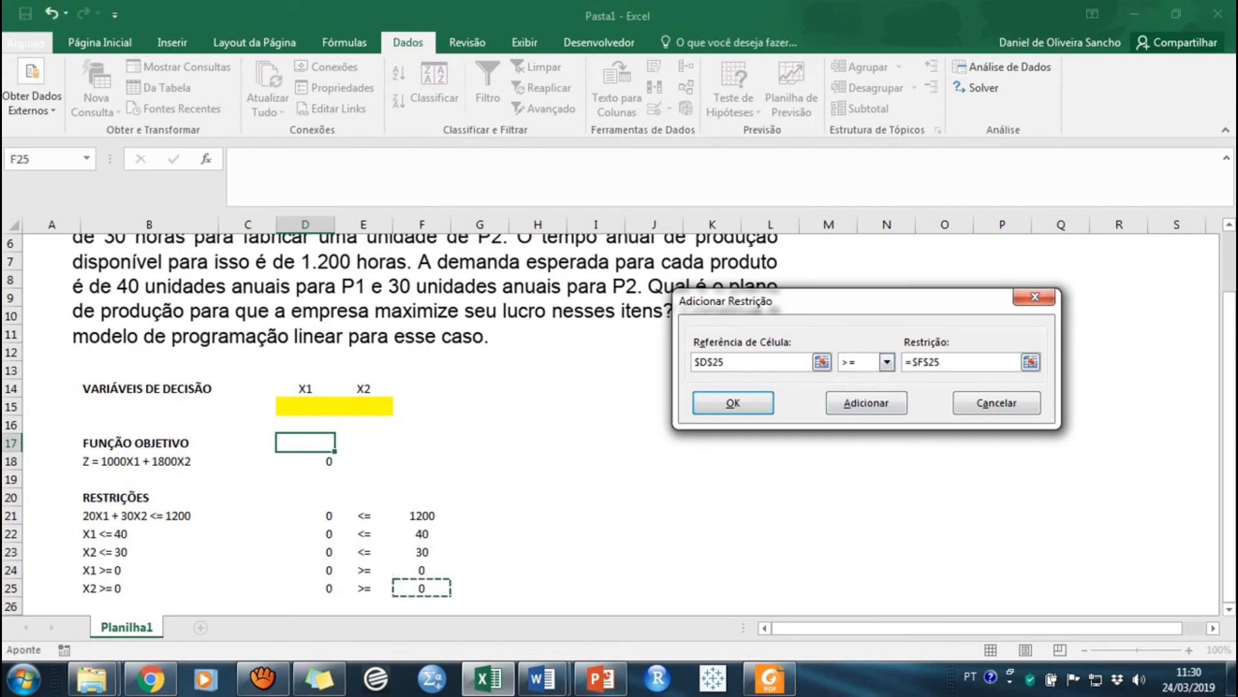
{"action": "left_click", "coordinate": [734, 402]}
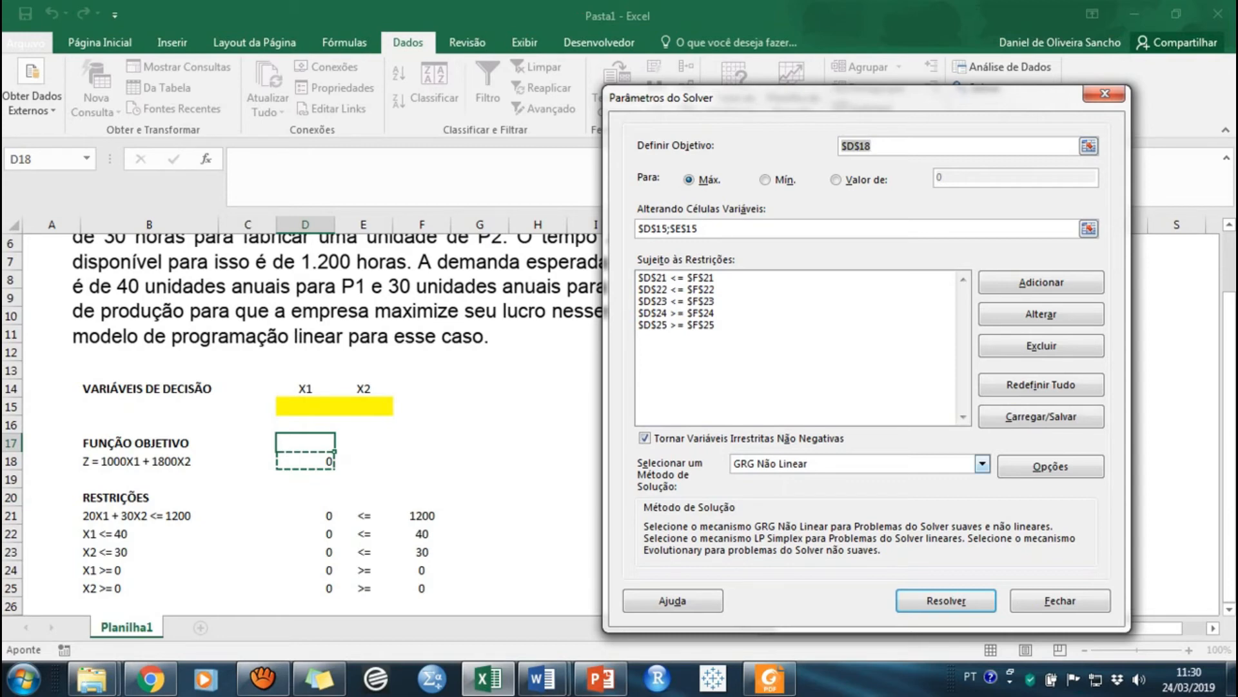
Choose LP Simplex as the solving method in the Solver parameters.
{"action": "left_click", "coordinate": [982, 463]}
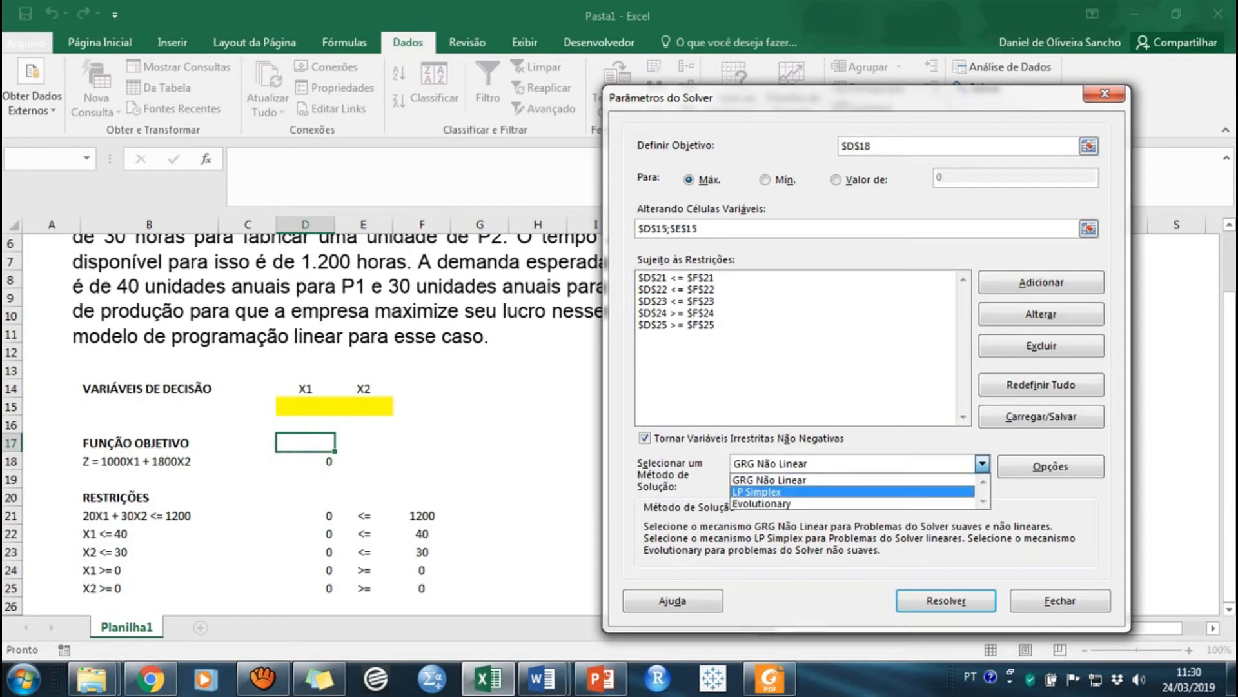
{"action": "left_click", "coordinate": [853, 491]}
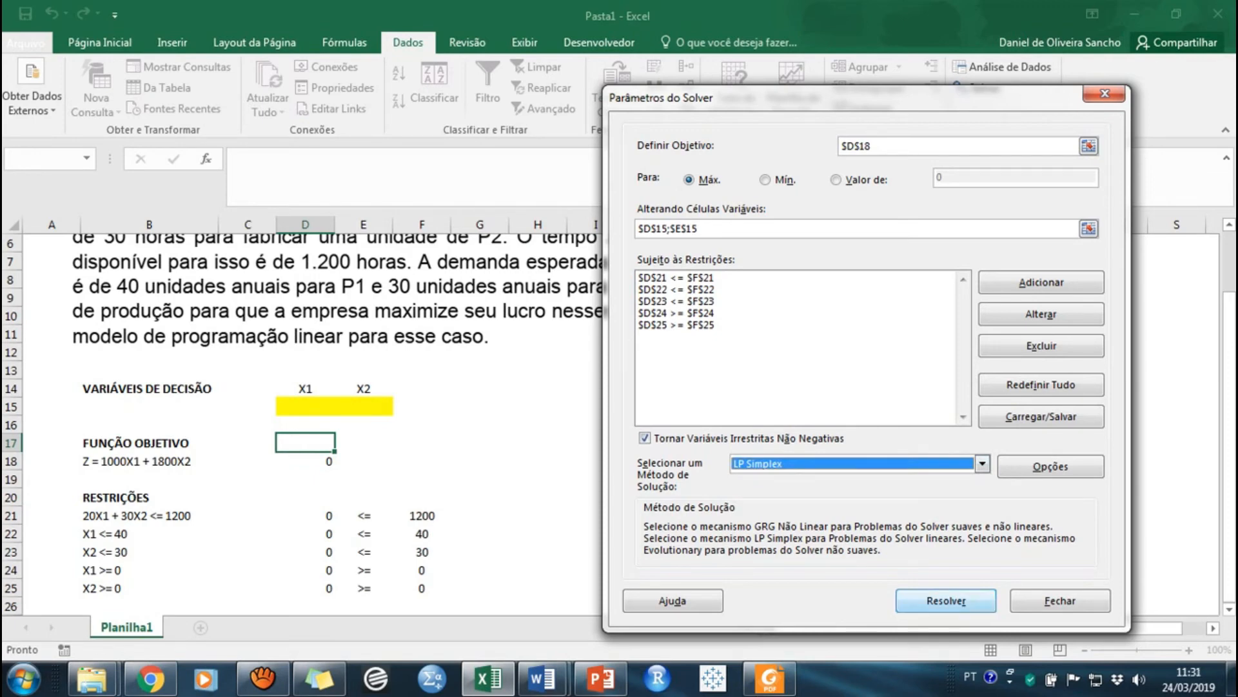
Solve the linear programming model with Solver and keep the Solver solution in the worksheet.
{"action": "left_click", "coordinate": [946, 600]}
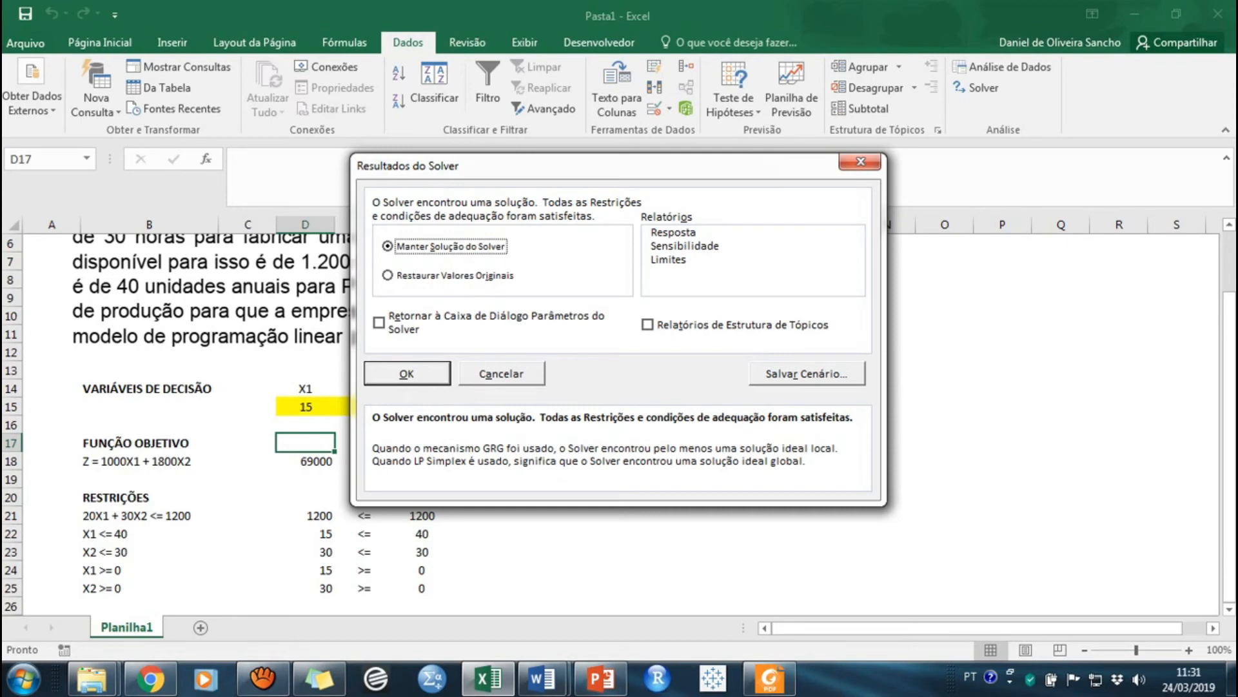
{"action": "key", "text": "Return"}
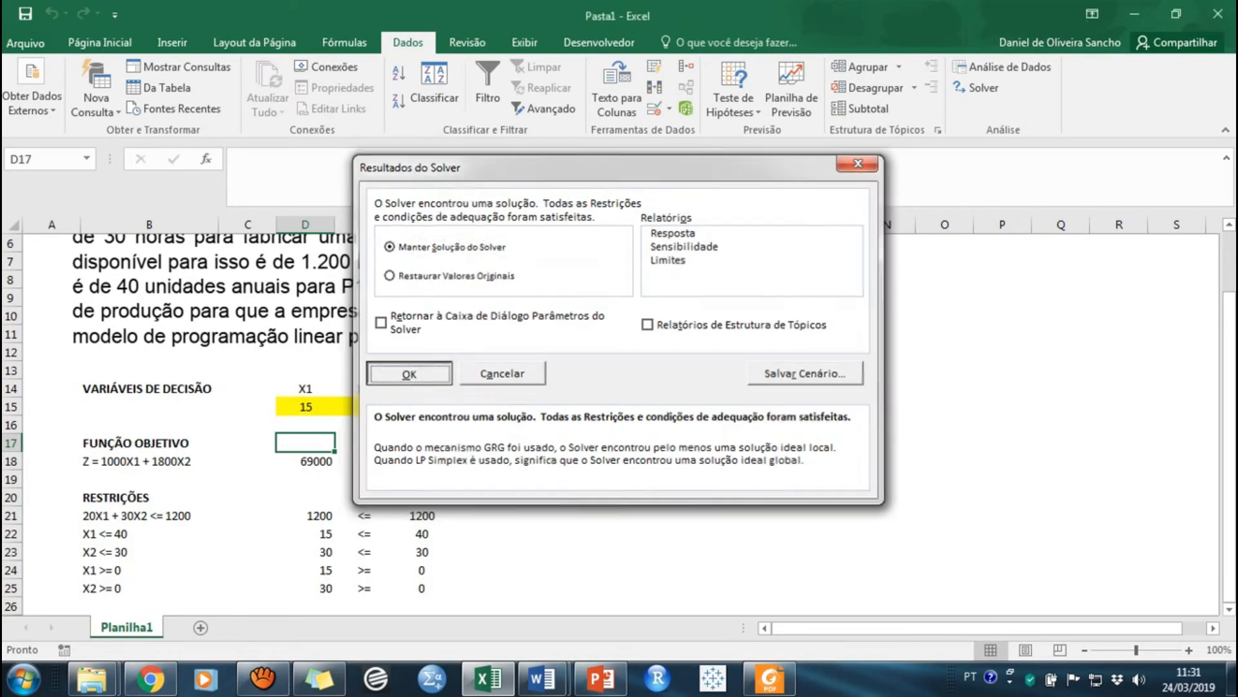
Examine the solved objective value in D18, the decision variables in D15:E15 and each constraint's result against its limit.
{"action": "scroll", "coordinate": [620, 419], "scroll_direction": "down", "scroll_amount": 1}
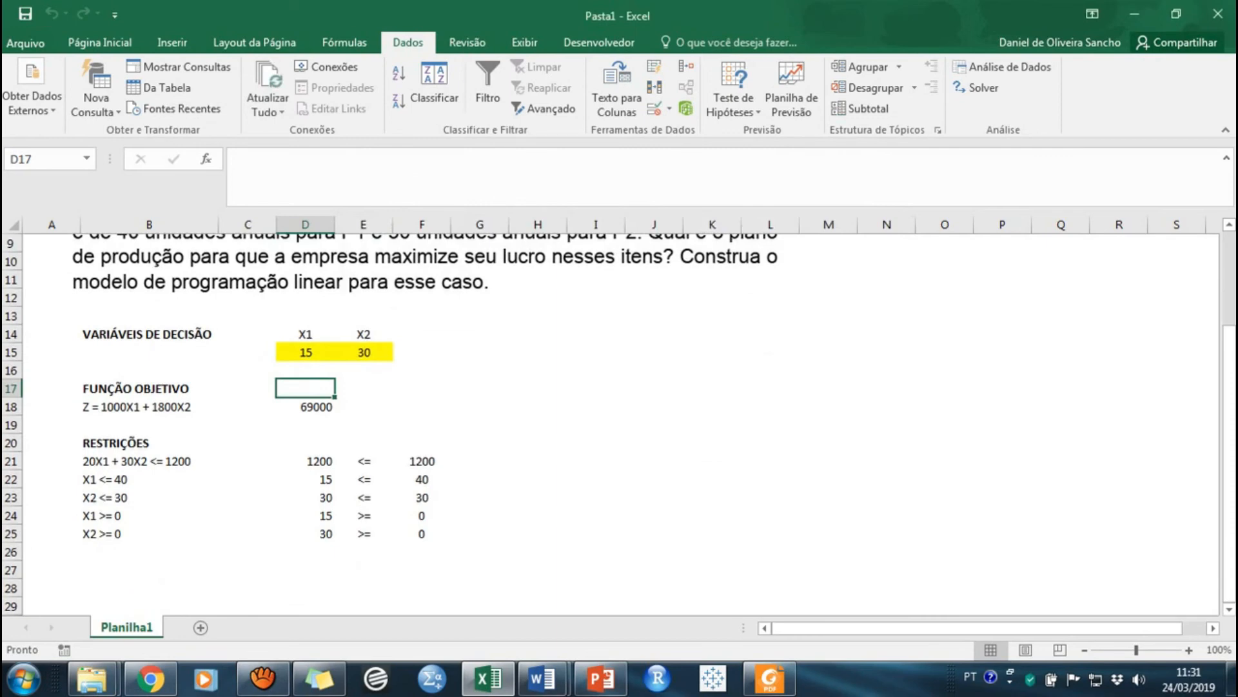
{"action": "left_click", "coordinate": [306, 407]}
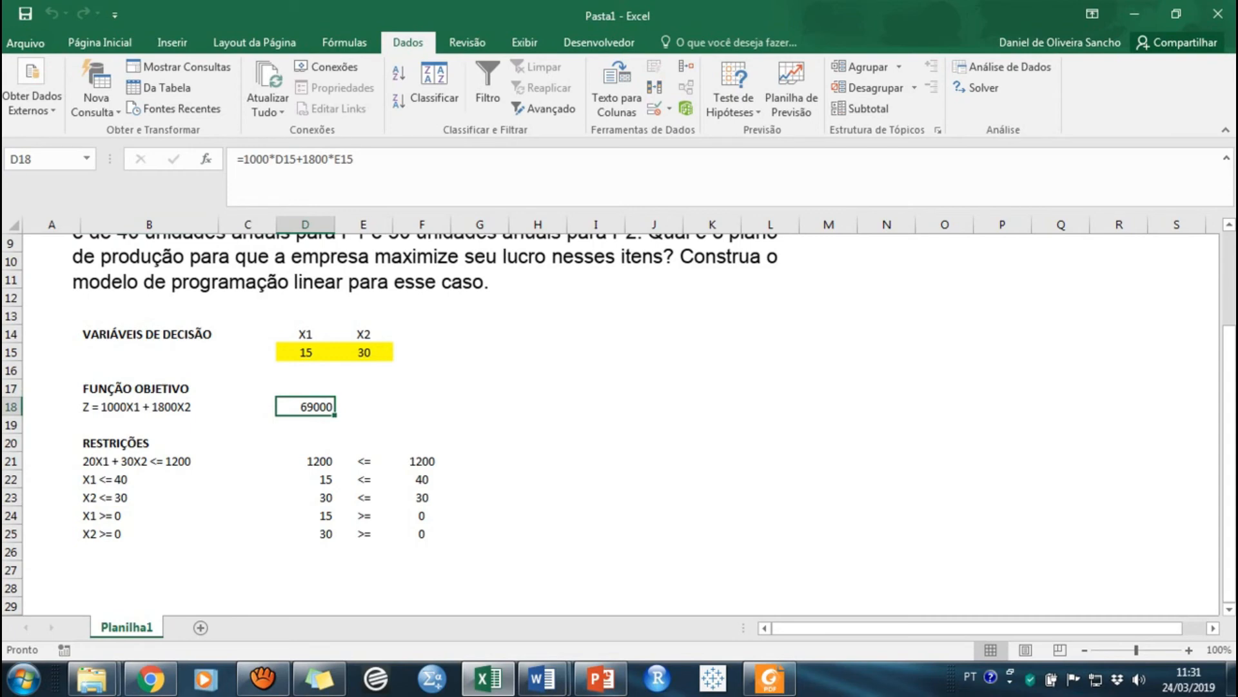
{"action": "left_click", "coordinate": [306, 352]}
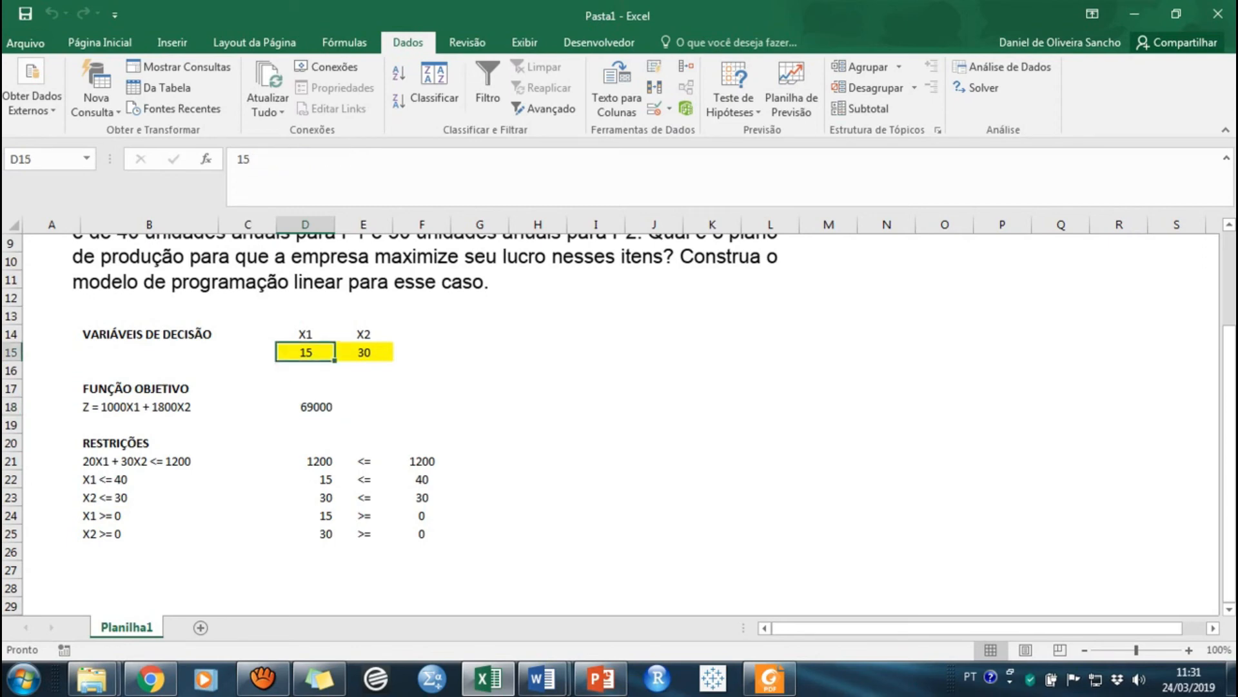
{"action": "left_click", "coordinate": [364, 352]}
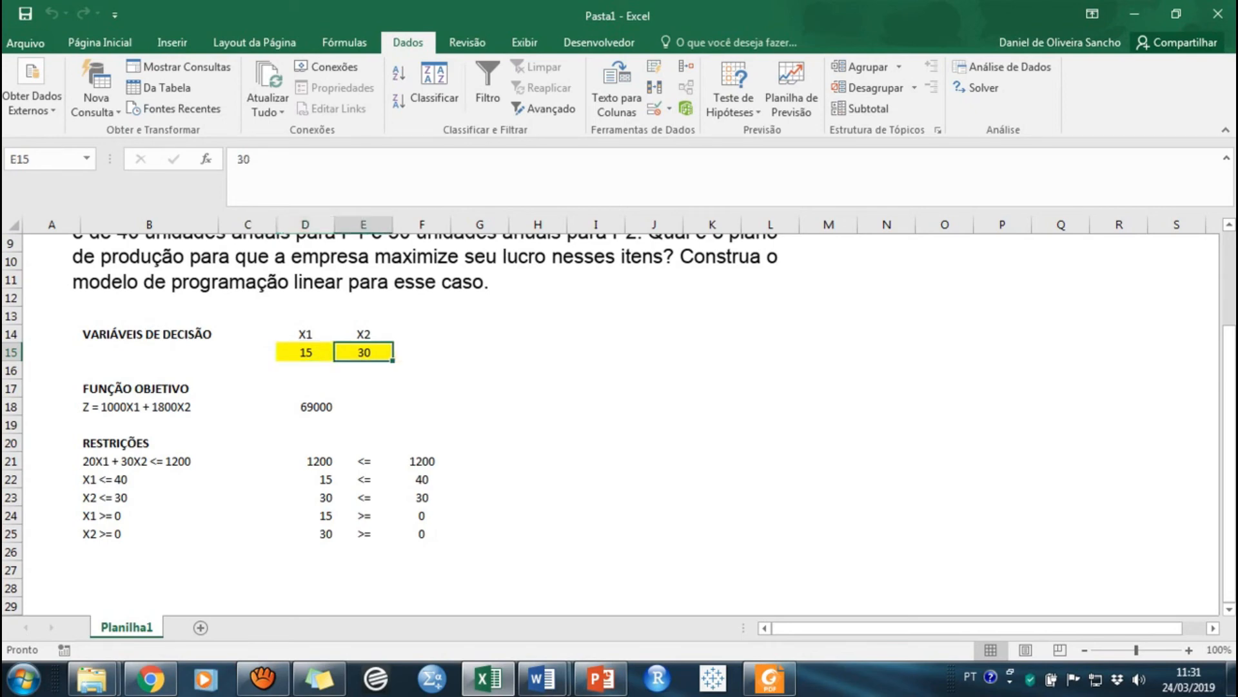
{"action": "left_click", "coordinate": [149, 461]}
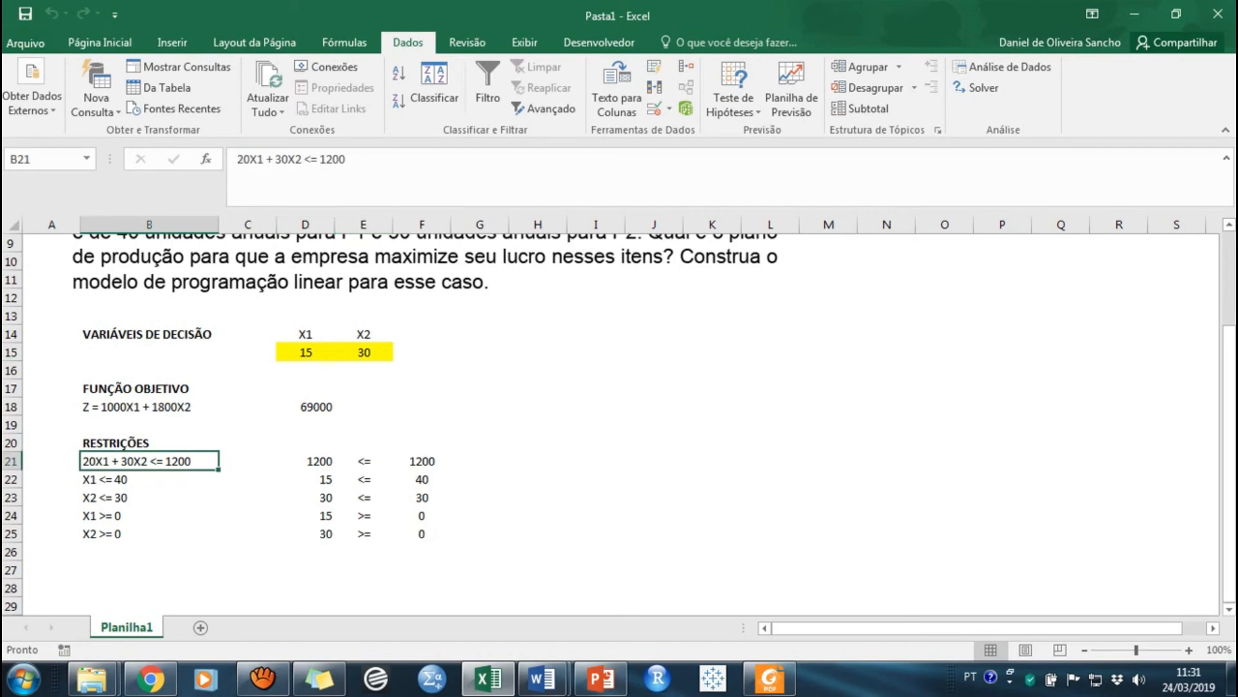
{"action": "left_click", "coordinate": [306, 461]}
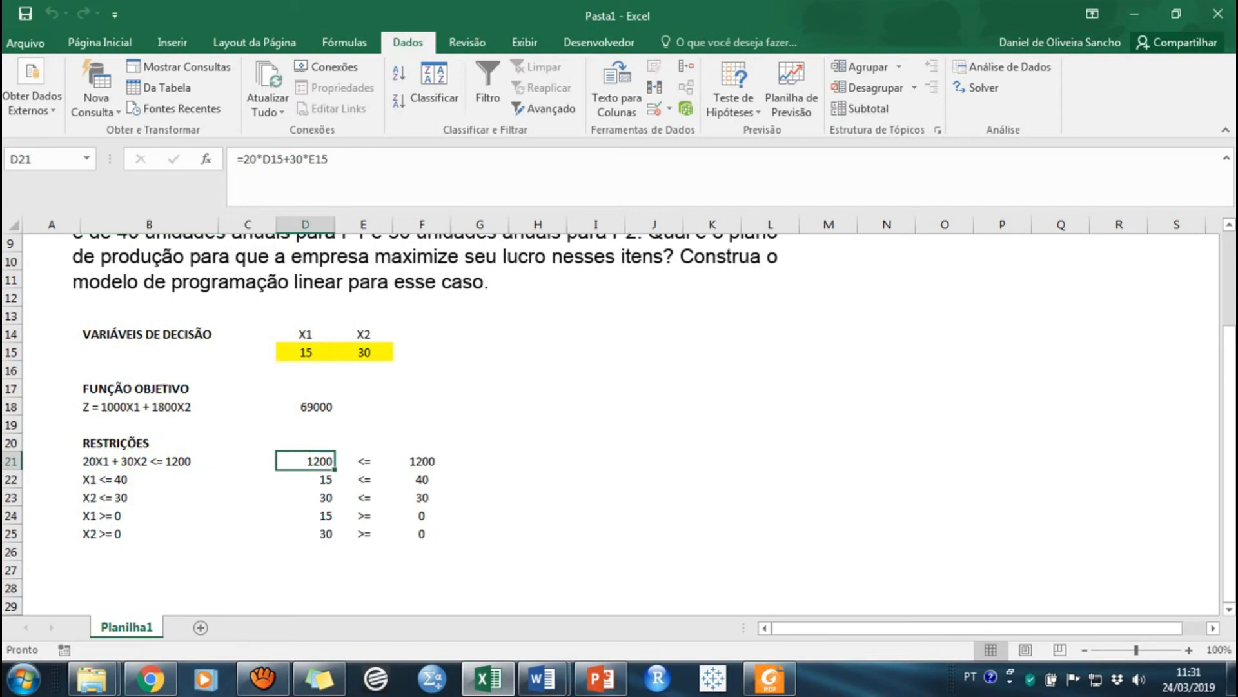
{"action": "left_click", "coordinate": [149, 479]}
{"action": "left_click", "coordinate": [306, 479]}
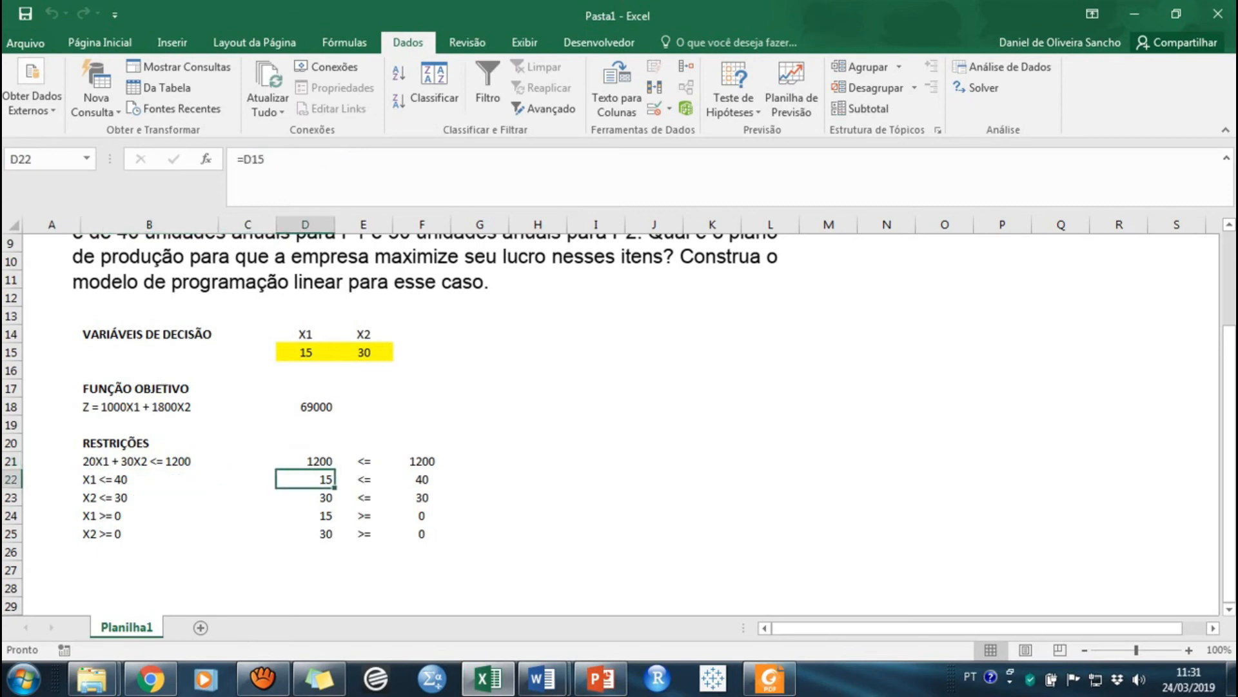
{"action": "left_click", "coordinate": [422, 479]}
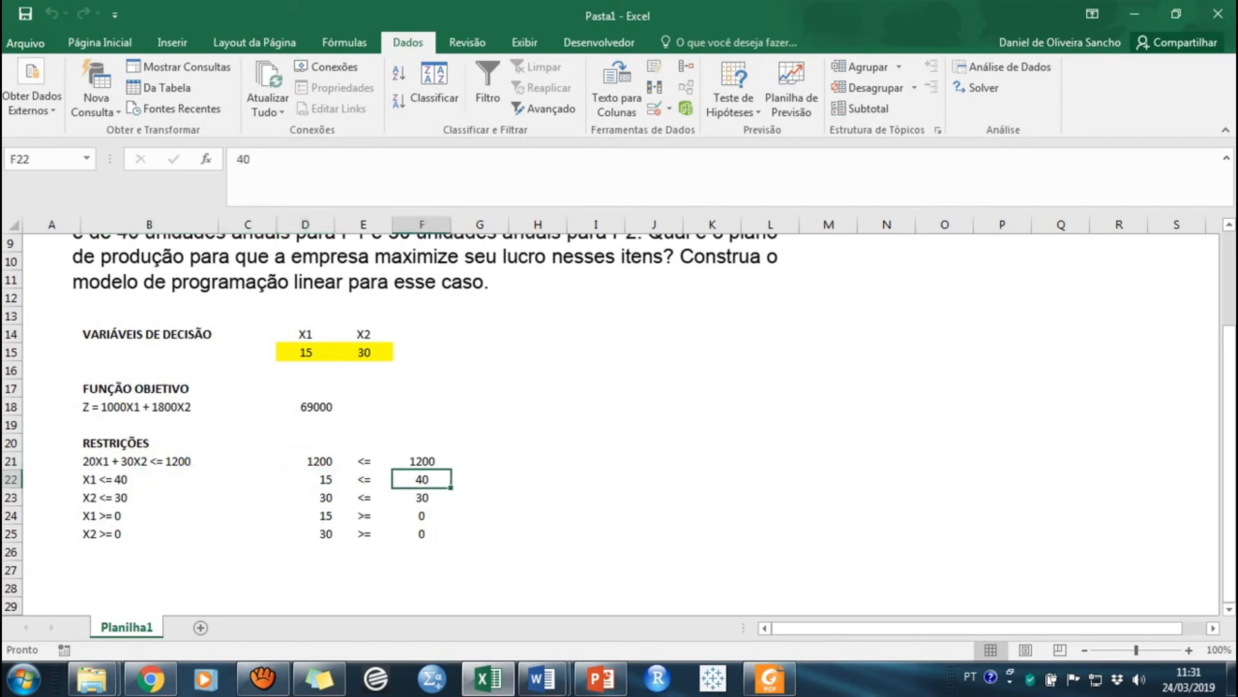
{"action": "left_click_drag", "start_coordinate": [325, 516], "coordinate": [335, 535]}
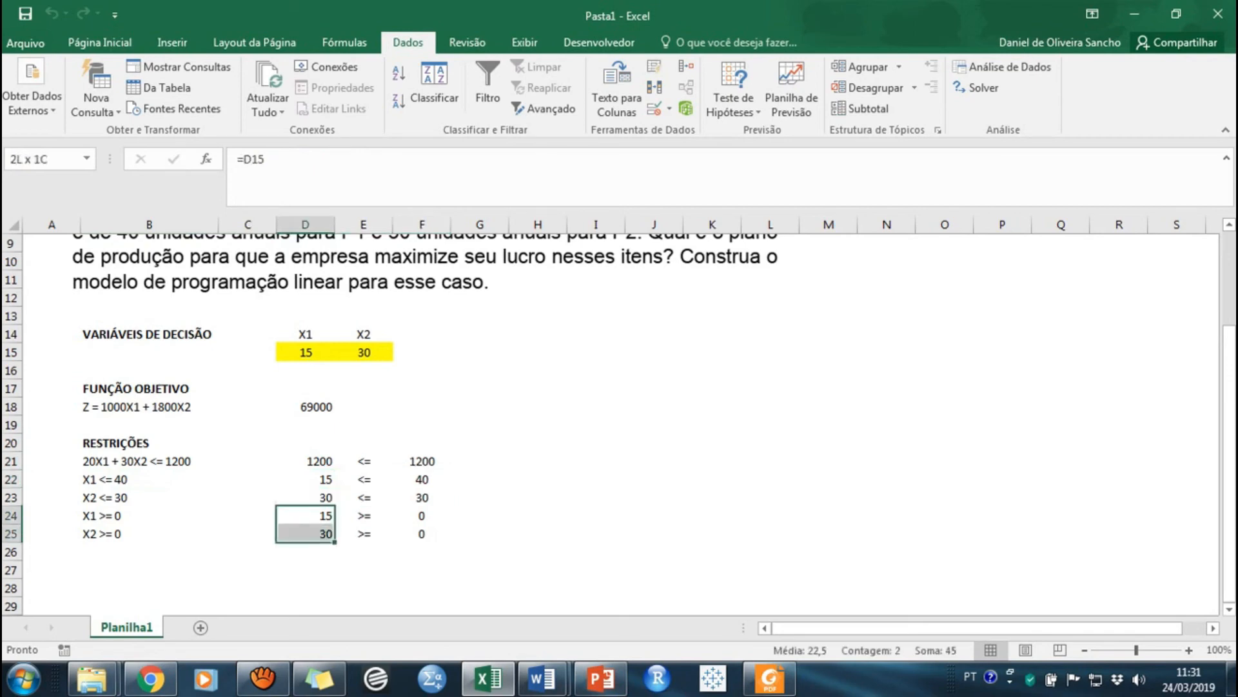
{"action": "left_click", "coordinate": [537, 424]}
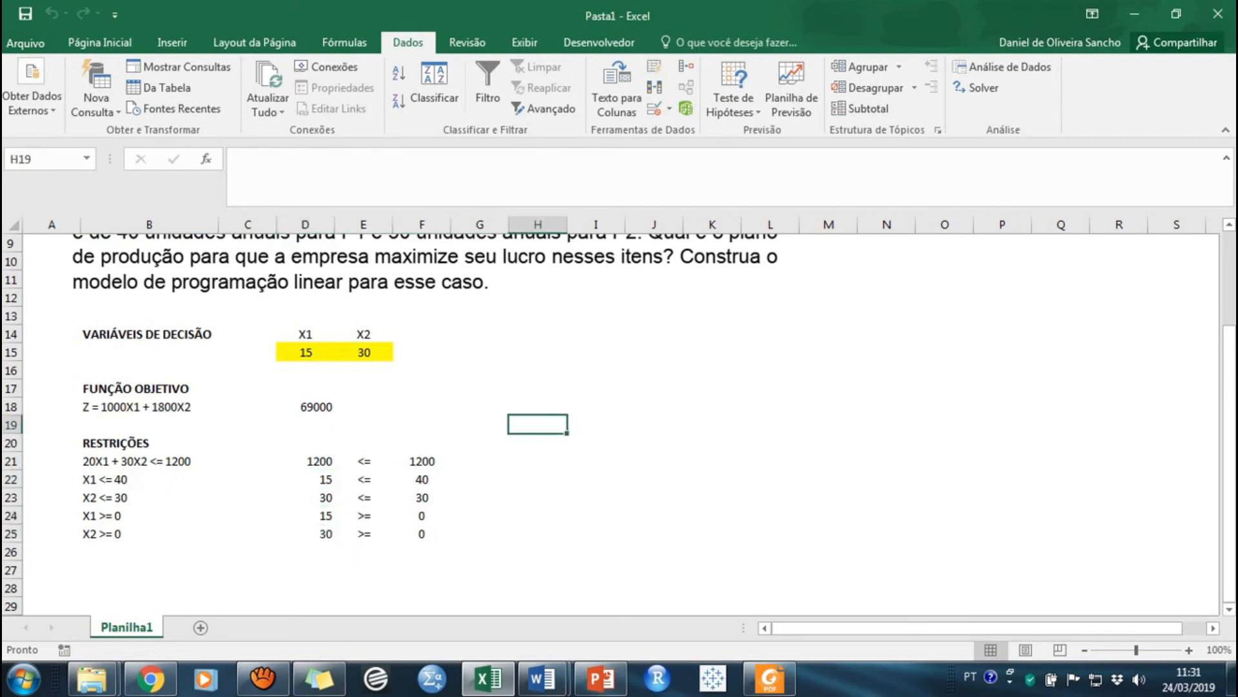
{"action": "scroll", "coordinate": [613, 420], "scroll_direction": "up", "scroll_amount": 1}
{"action": "scroll", "coordinate": [612, 419], "scroll_direction": "down", "scroll_amount": 1}
Enter the objective function's profit coefficients beside the decision variables, with 1000 in G15 and 1800 in H15.
{"action": "left_click", "coordinate": [480, 334]}
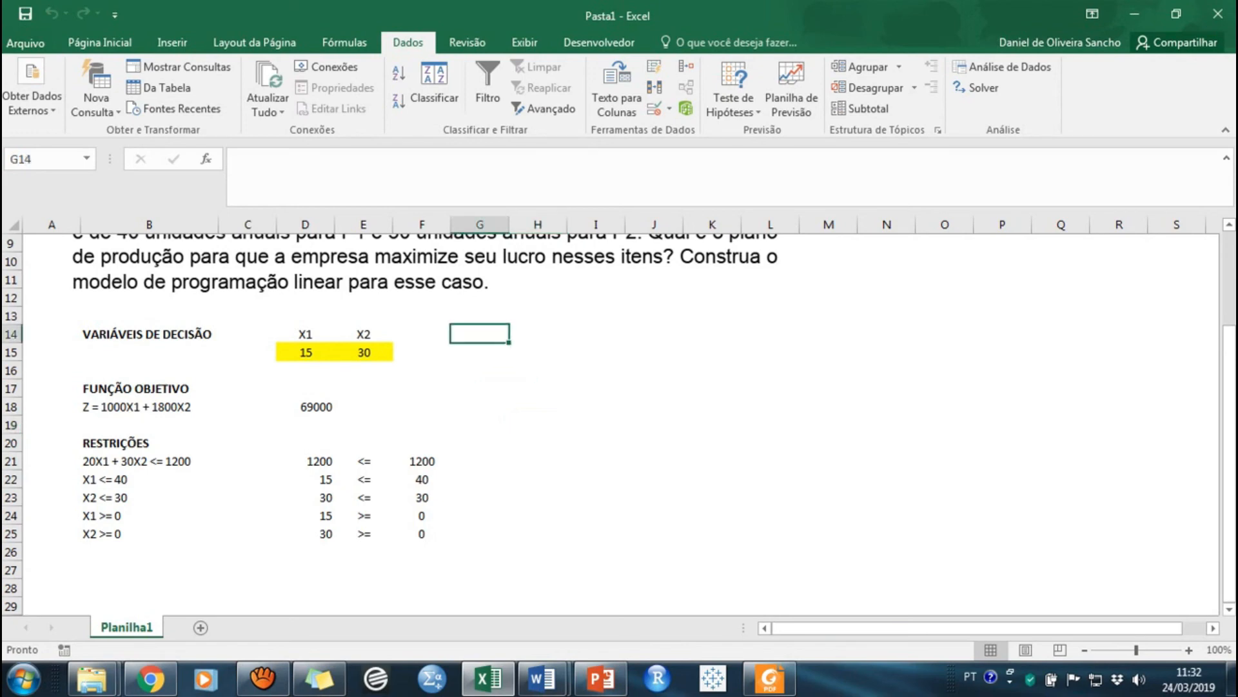
{"action": "left_click", "coordinate": [480, 353]}
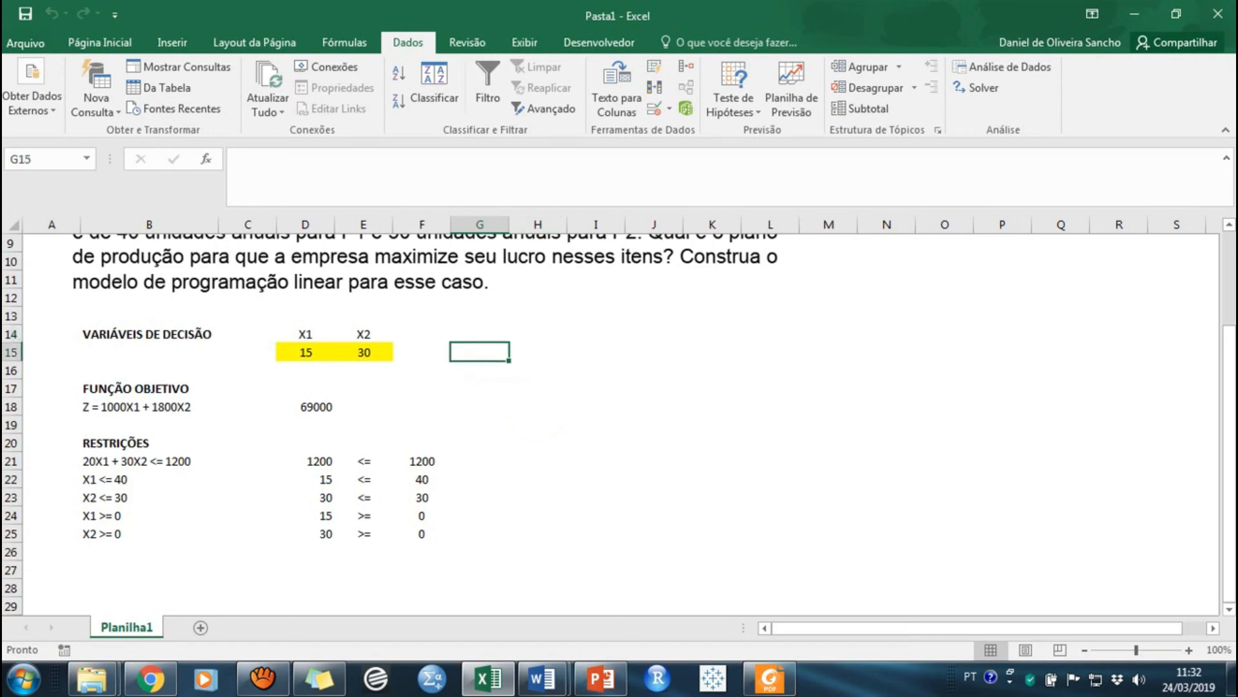
{"action": "left_click", "coordinate": [480, 334]}
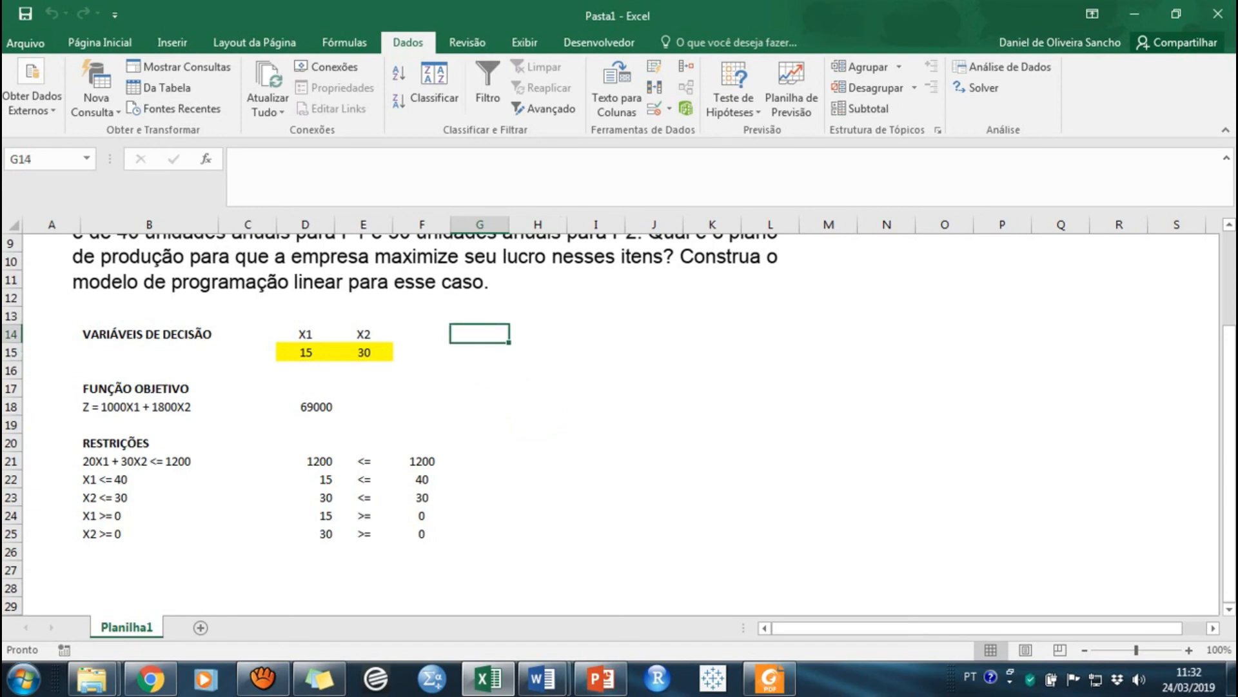
{"action": "left_click", "coordinate": [480, 352]}
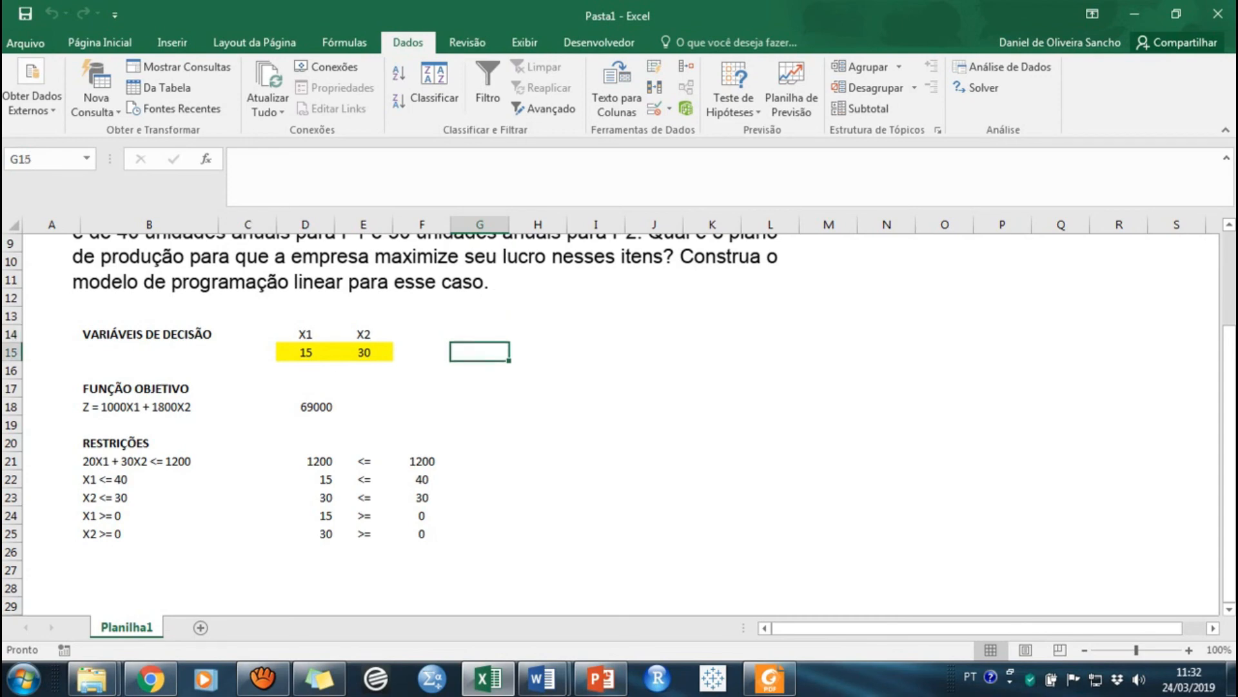
{"action": "type", "text": "1000"}
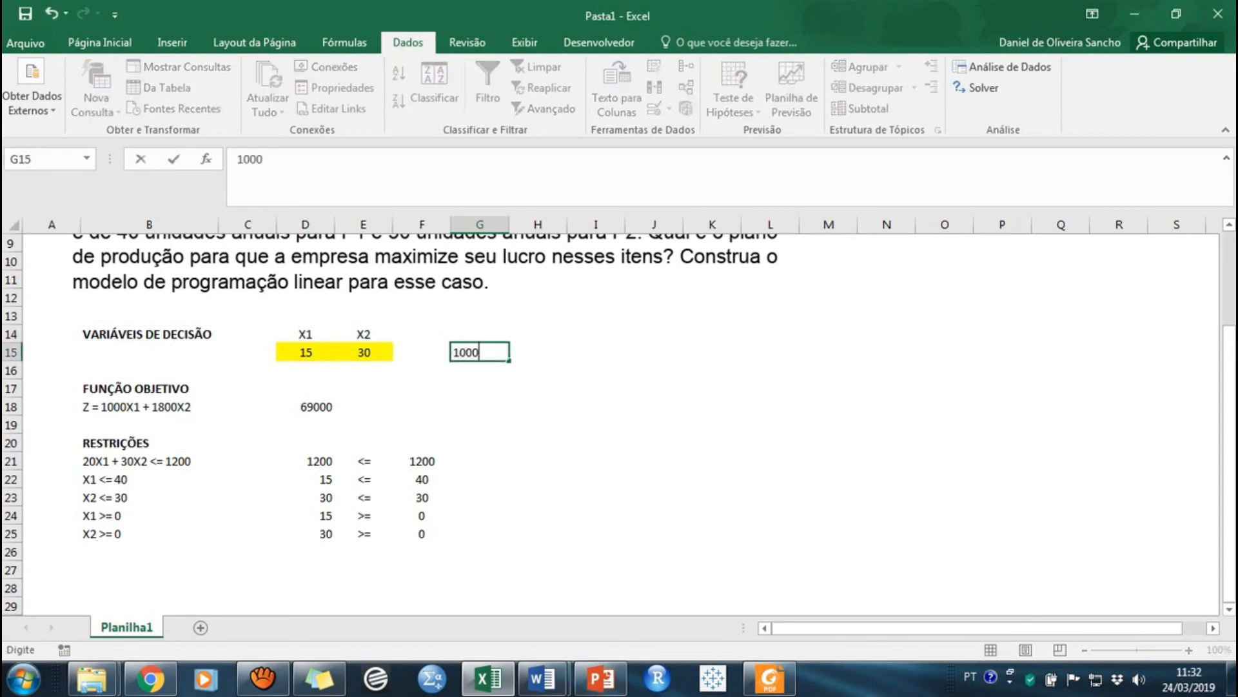
{"action": "key", "text": "Tab"}
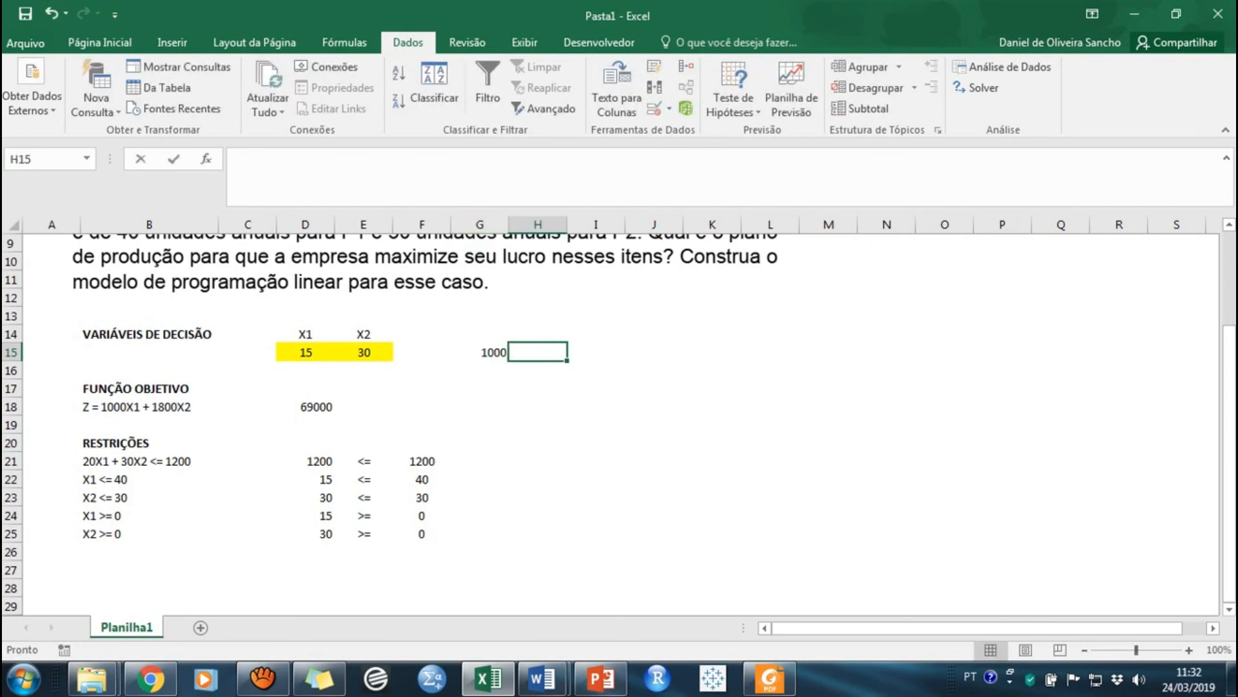
{"action": "type", "text": "1800"}
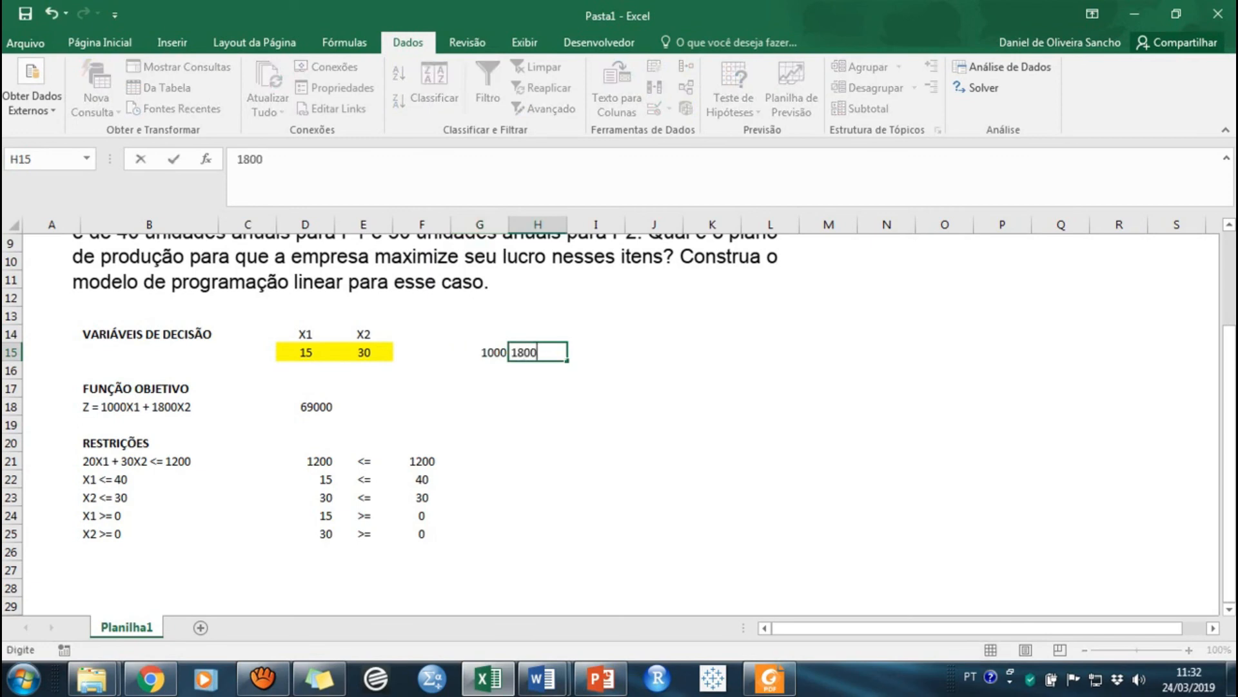
{"action": "key", "text": "Tab"}
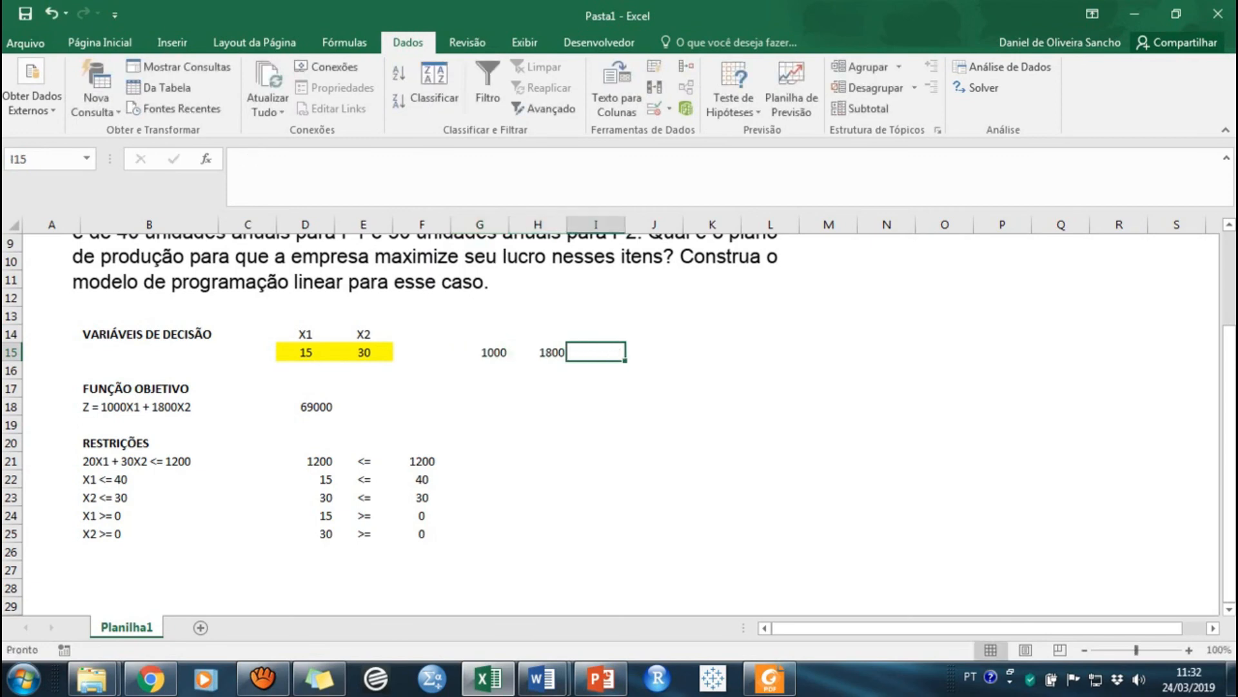
Replace the fixed coefficients in the D18 objective formula with cell references so it reads =G15*D15+H15*E15.
{"action": "left_click", "coordinate": [305, 407]}
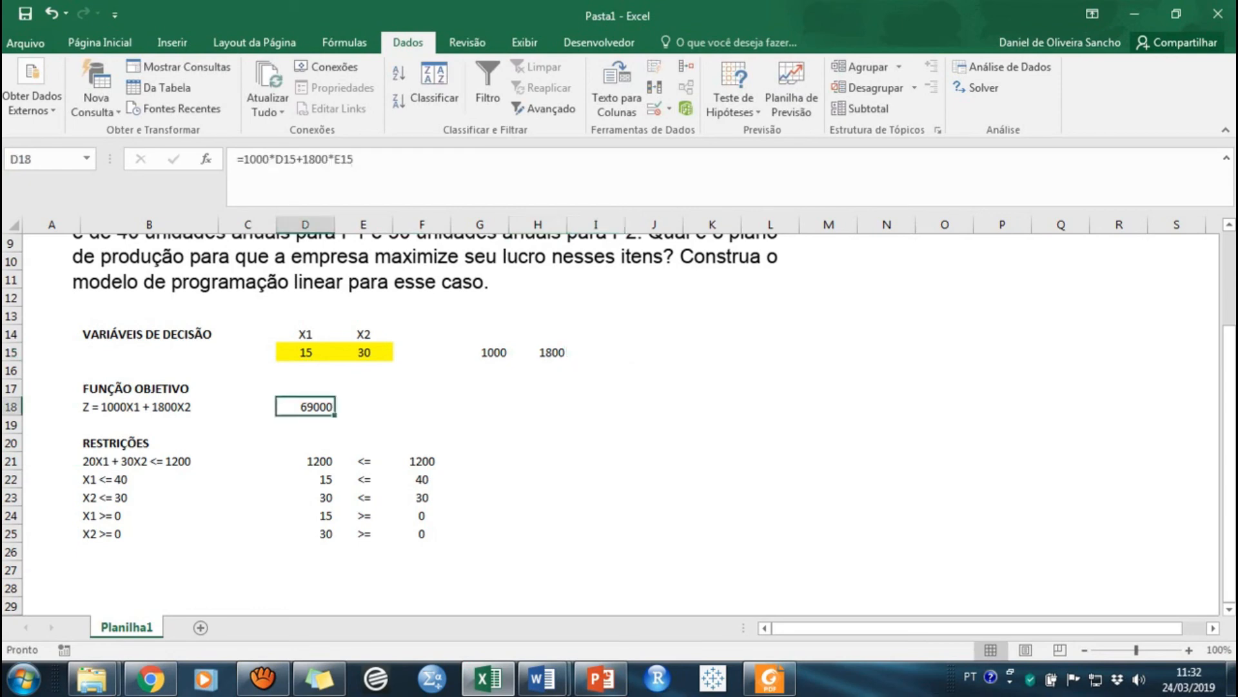
{"action": "left_click", "coordinate": [263, 159]}
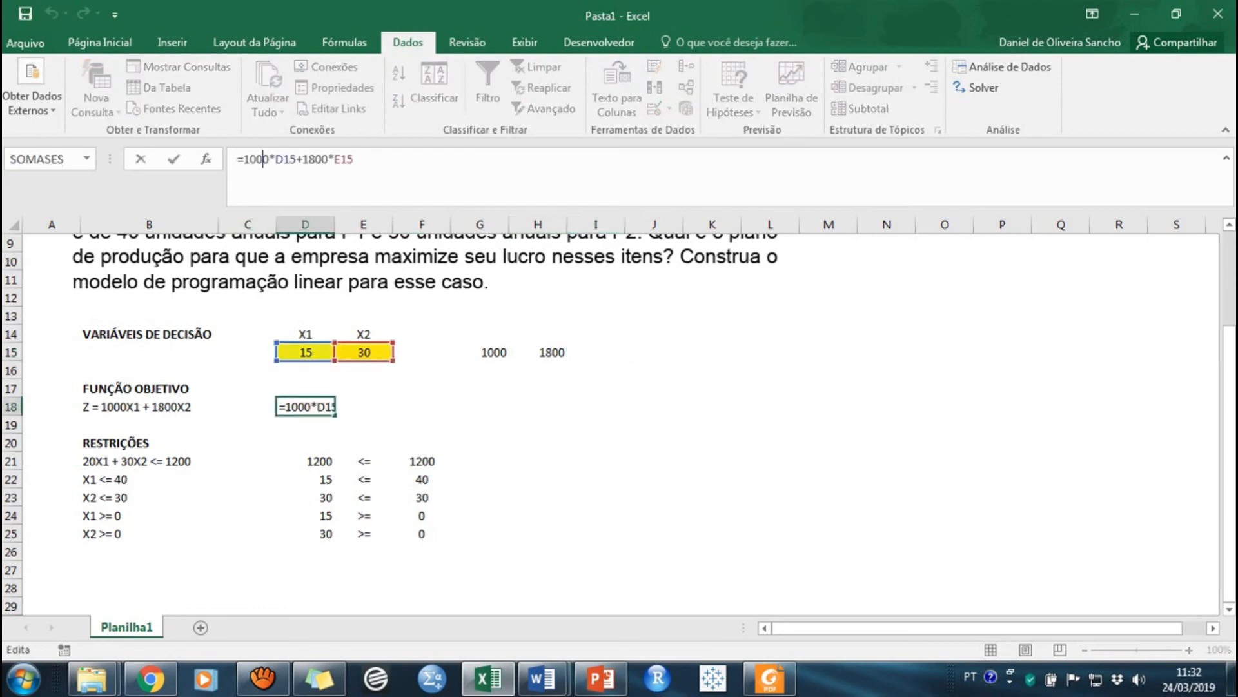
{"action": "left_click_drag", "start_coordinate": [269, 160], "coordinate": [256, 160]}
{"action": "left_click", "coordinate": [479, 352]}
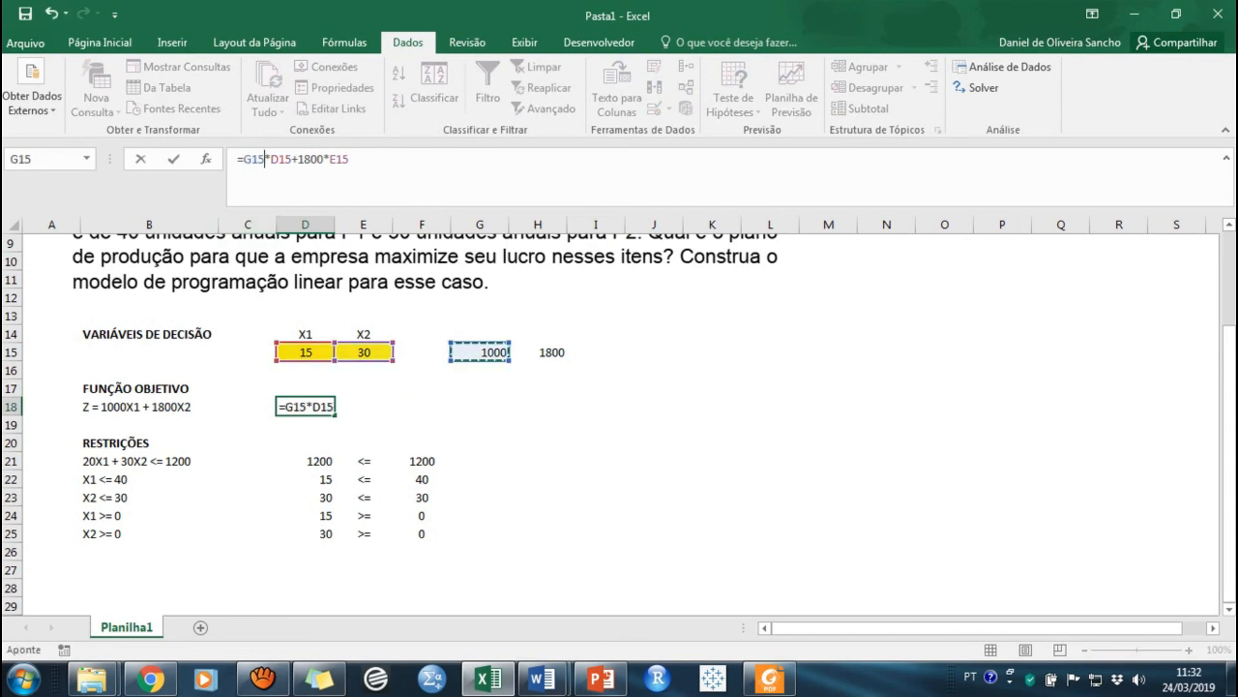
{"action": "left_click_drag", "start_coordinate": [300, 159], "coordinate": [325, 158]}
{"action": "left_click", "coordinate": [539, 353]}
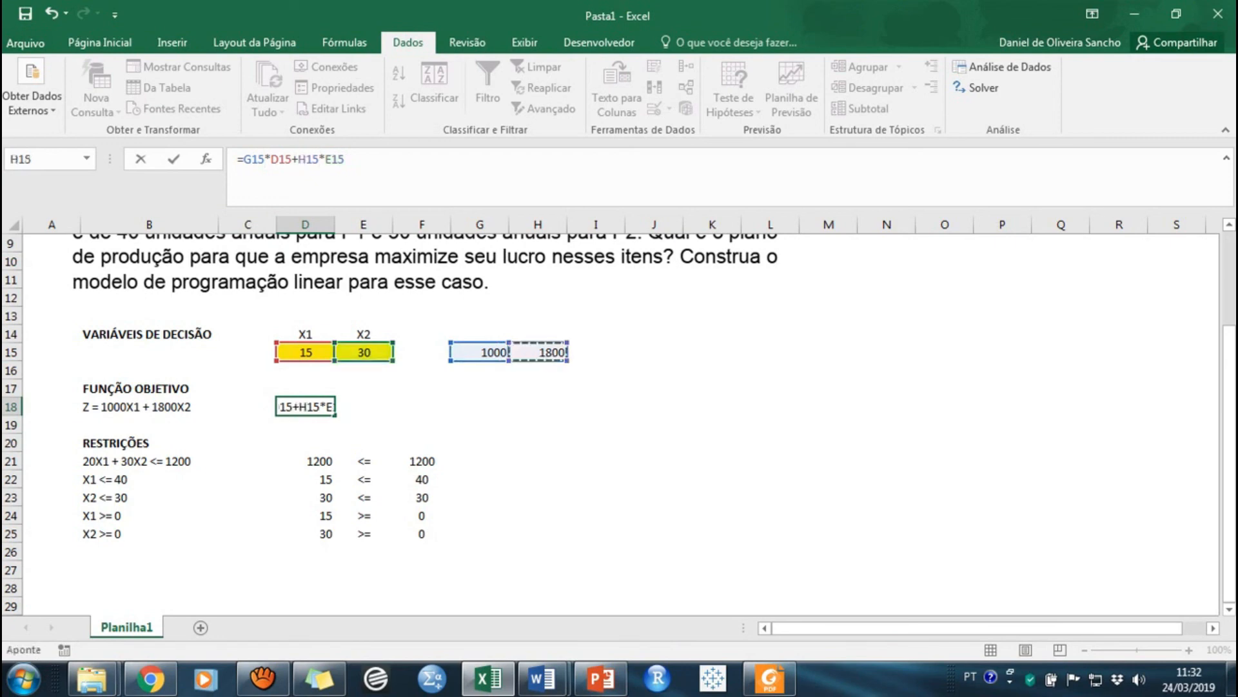
{"action": "key", "text": "Return"}
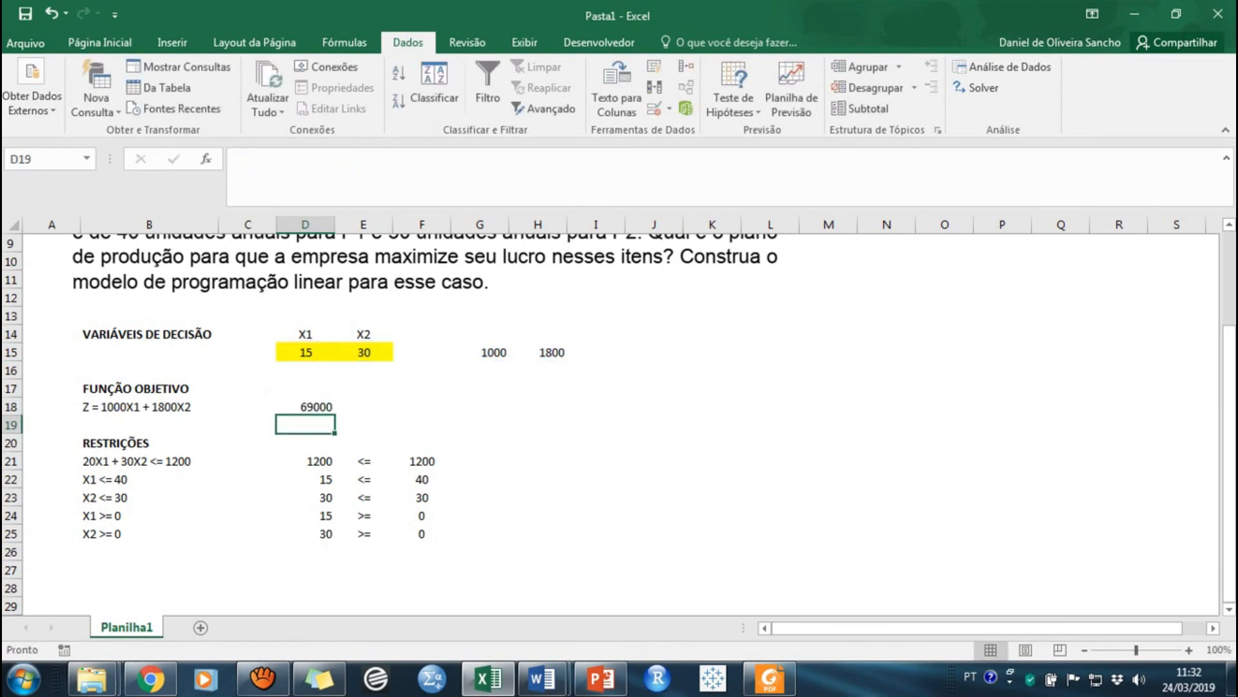
Test the linked objective by setting the coefficients to 800 in G15 and 700 in H15, and check D18.
{"action": "key", "text": "Up"}
{"action": "key", "text": "Up"}
{"action": "key", "text": "Up"}
{"action": "key", "text": "Up"}
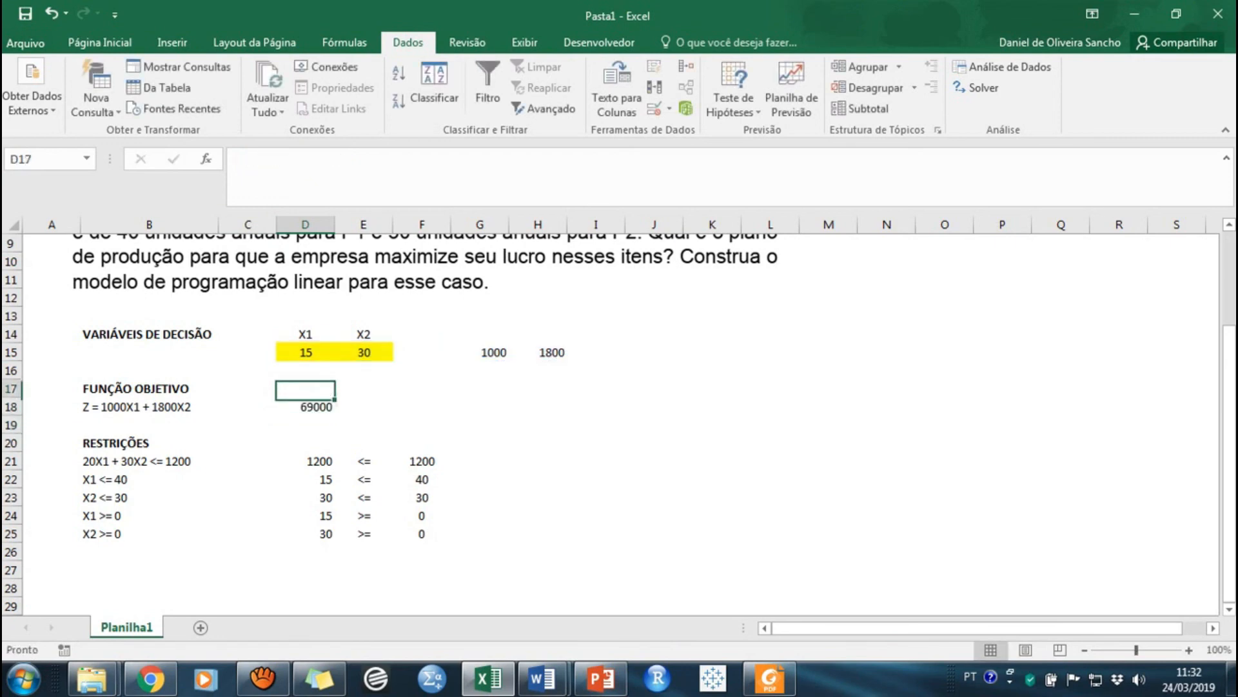
{"action": "key", "text": "Right"}
{"action": "key", "text": "Right"}
{"action": "key", "text": "Right"}
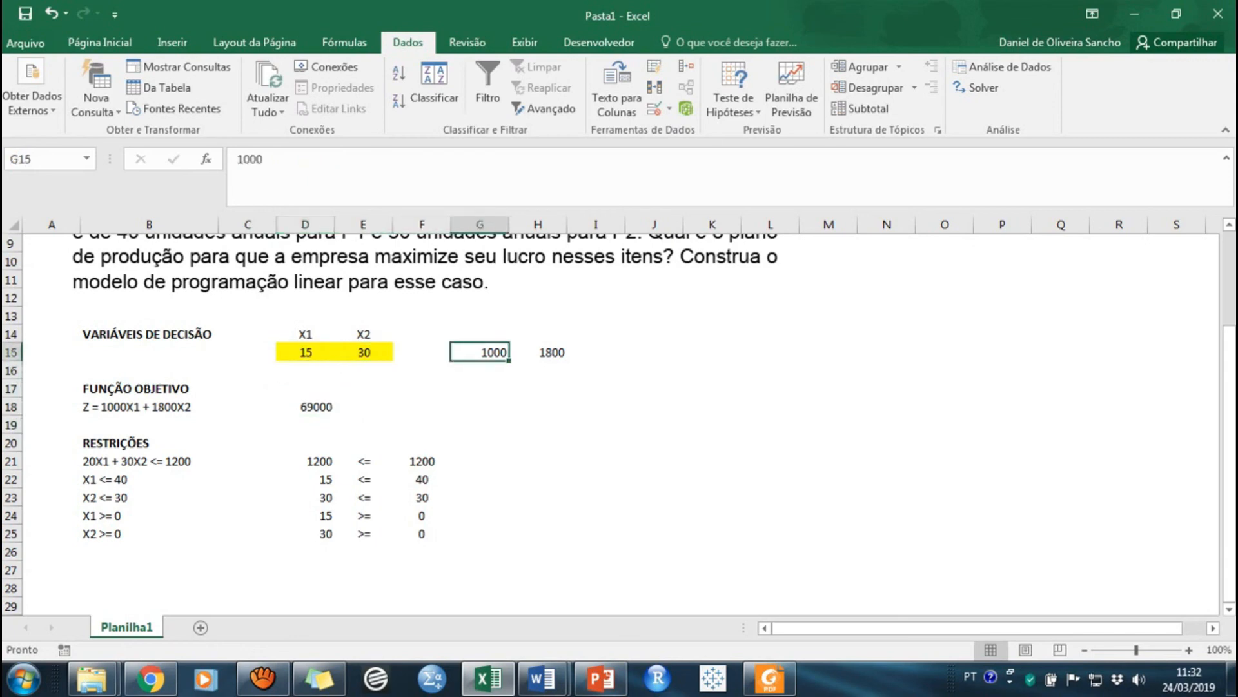
{"action": "type", "text": "800"}
{"action": "key", "text": "Tab"}
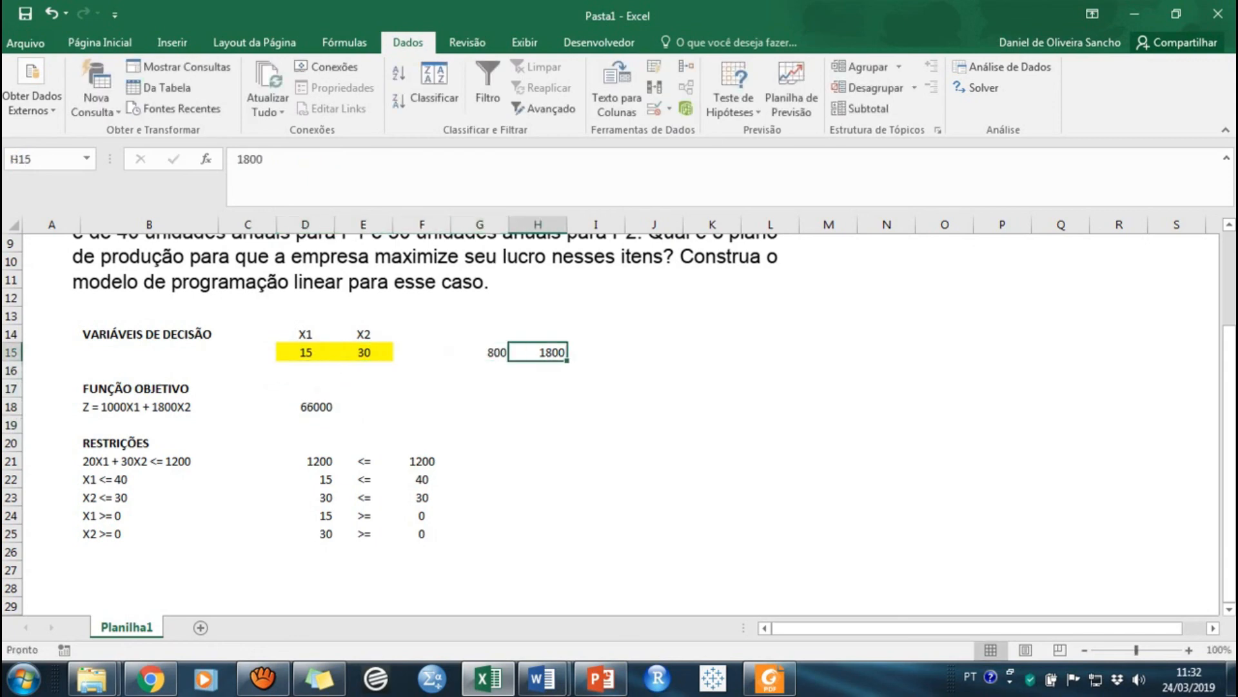
{"action": "type", "text": "700"}
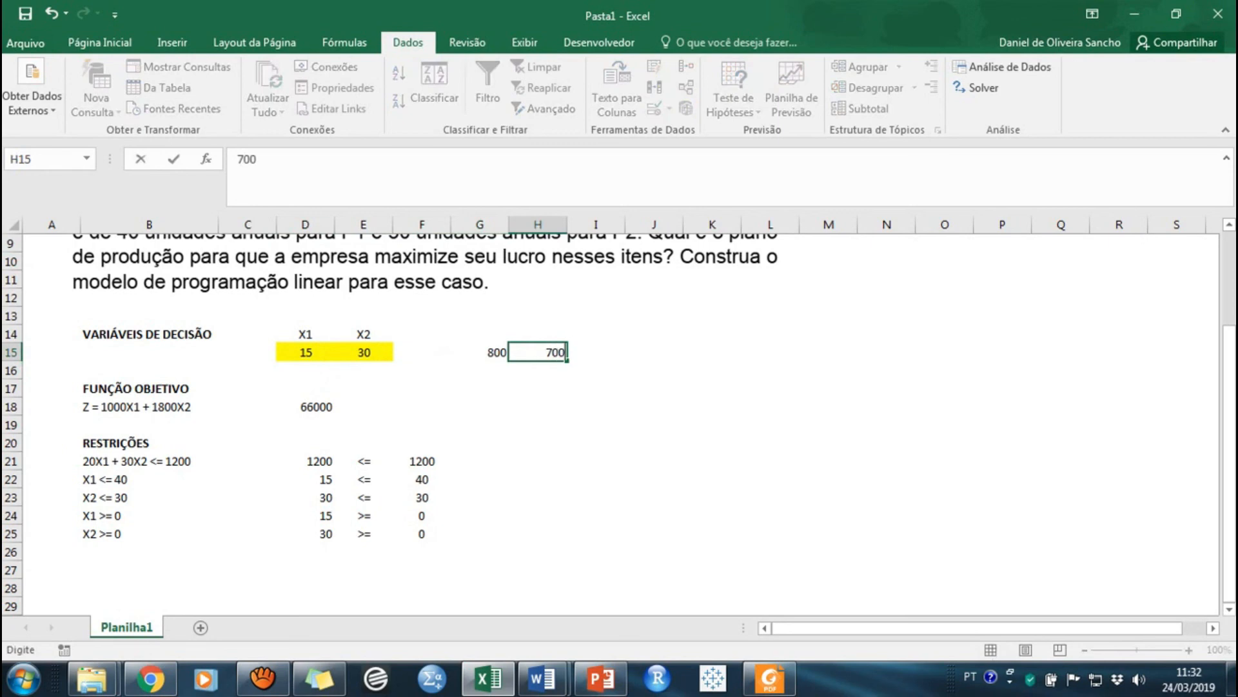
{"action": "key", "text": "Return"}
{"action": "key", "text": "Left"}
{"action": "key", "text": "Left"}
{"action": "key", "text": "Left"}
{"action": "key", "text": "Down"}
{"action": "key", "text": "Down"}
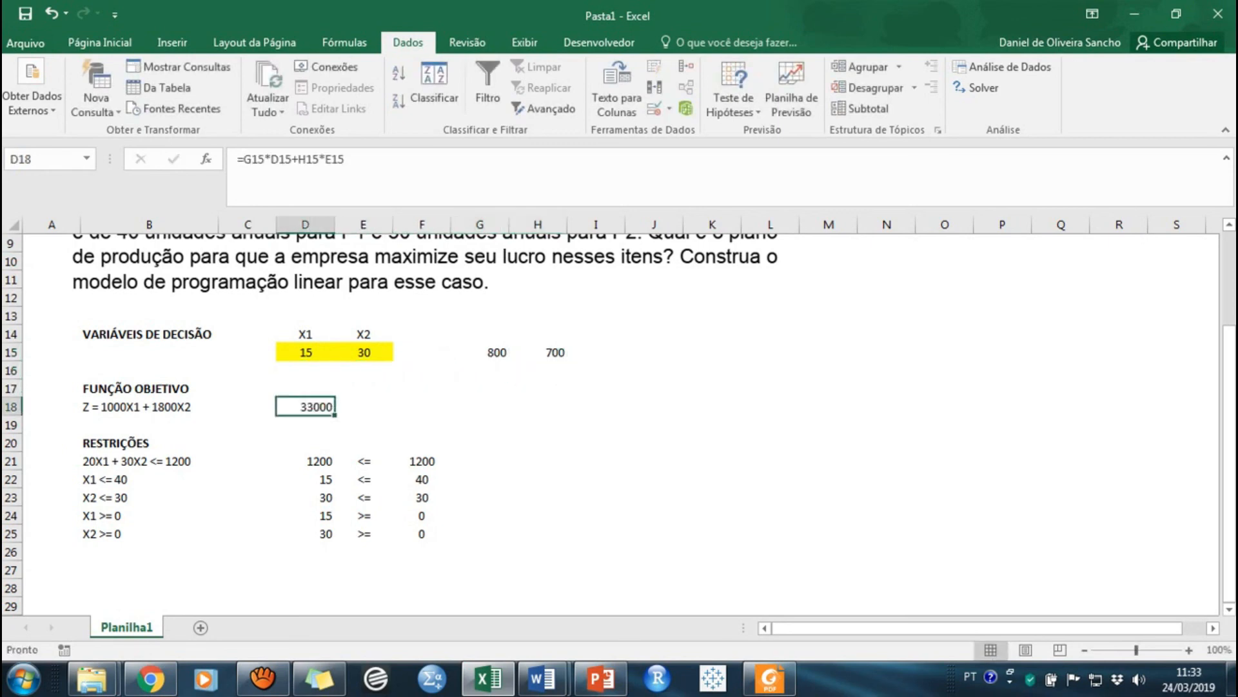
Undo the two test changes to the profit coefficients in G15 and H15.
{"action": "key", "text": "Up"}
{"action": "key", "text": "Up"}
{"action": "key", "text": "Right"}
{"action": "key", "text": "Right"}
{"action": "key", "text": "Right"}
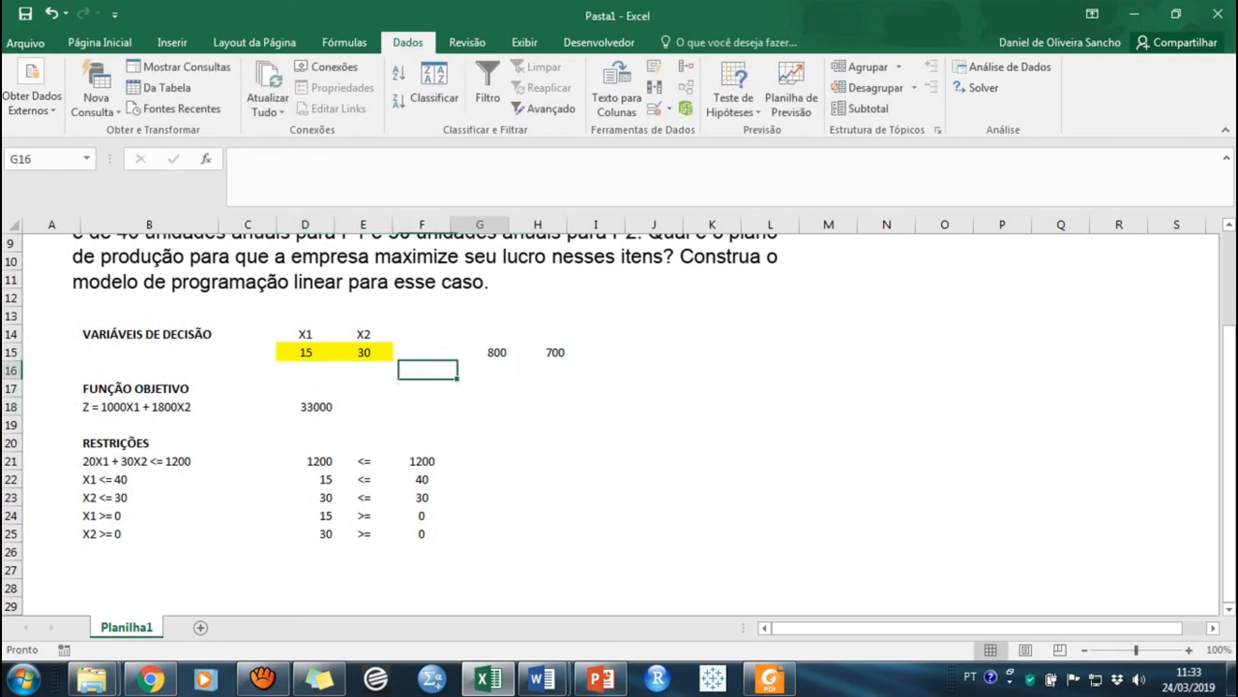
{"action": "key", "text": "ctrl+z"}
{"action": "key", "text": "ctrl+z"}
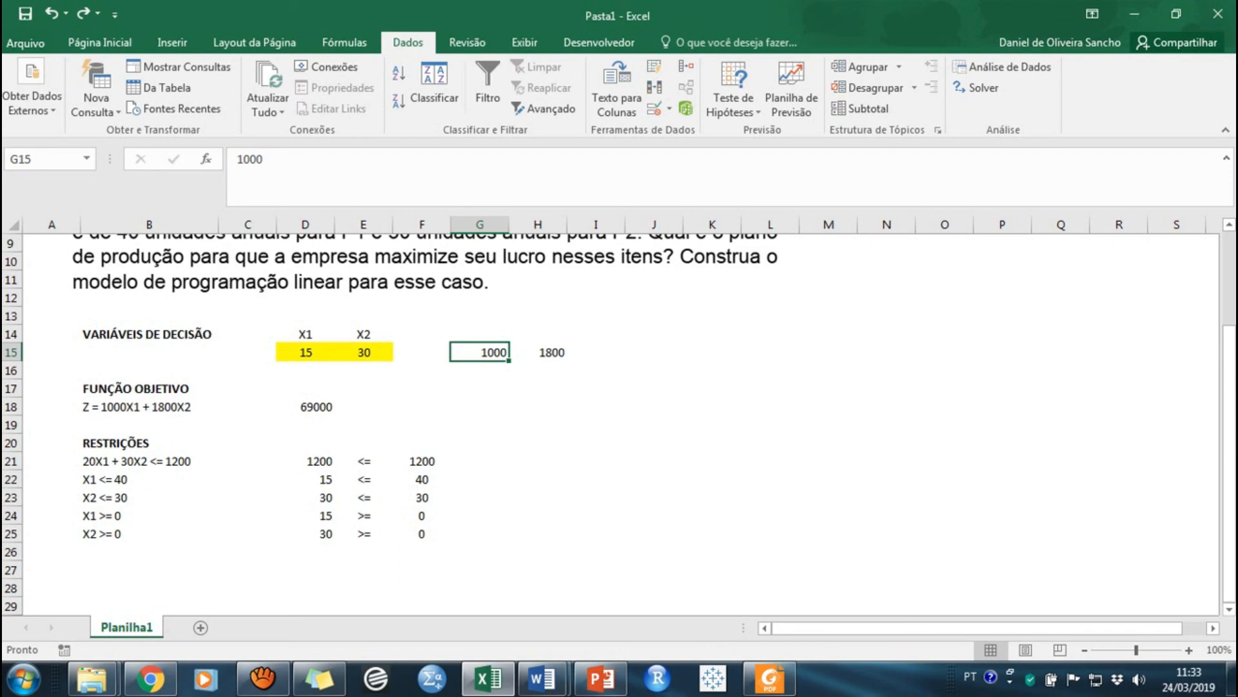
Review the linked objective function formula in cell D18.
{"action": "left_click", "coordinate": [654, 352]}
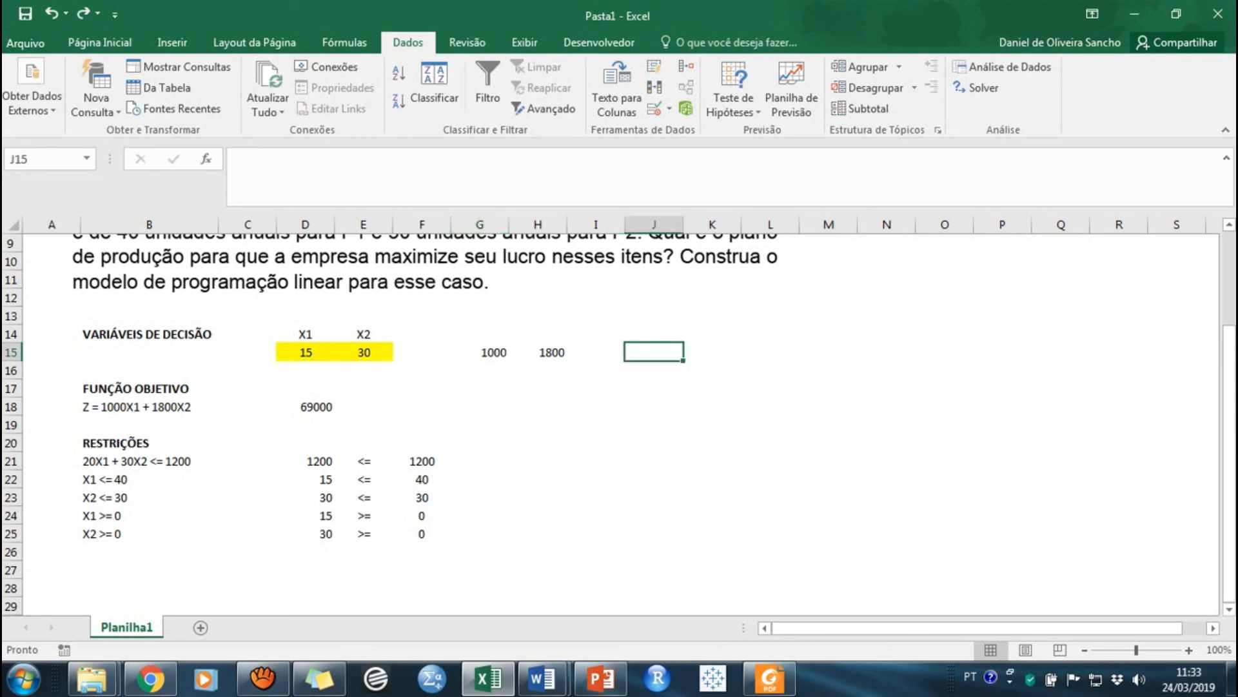
{"action": "left_click", "coordinate": [596, 352]}
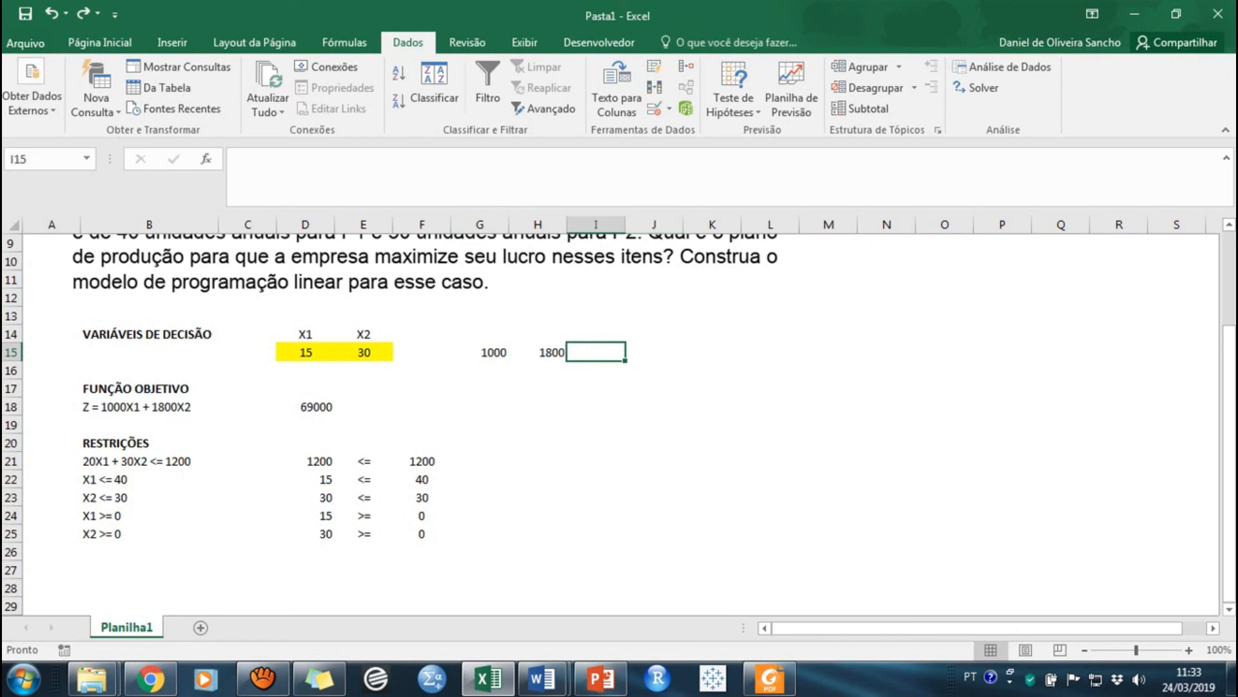
{"action": "left_click", "coordinate": [305, 407]}
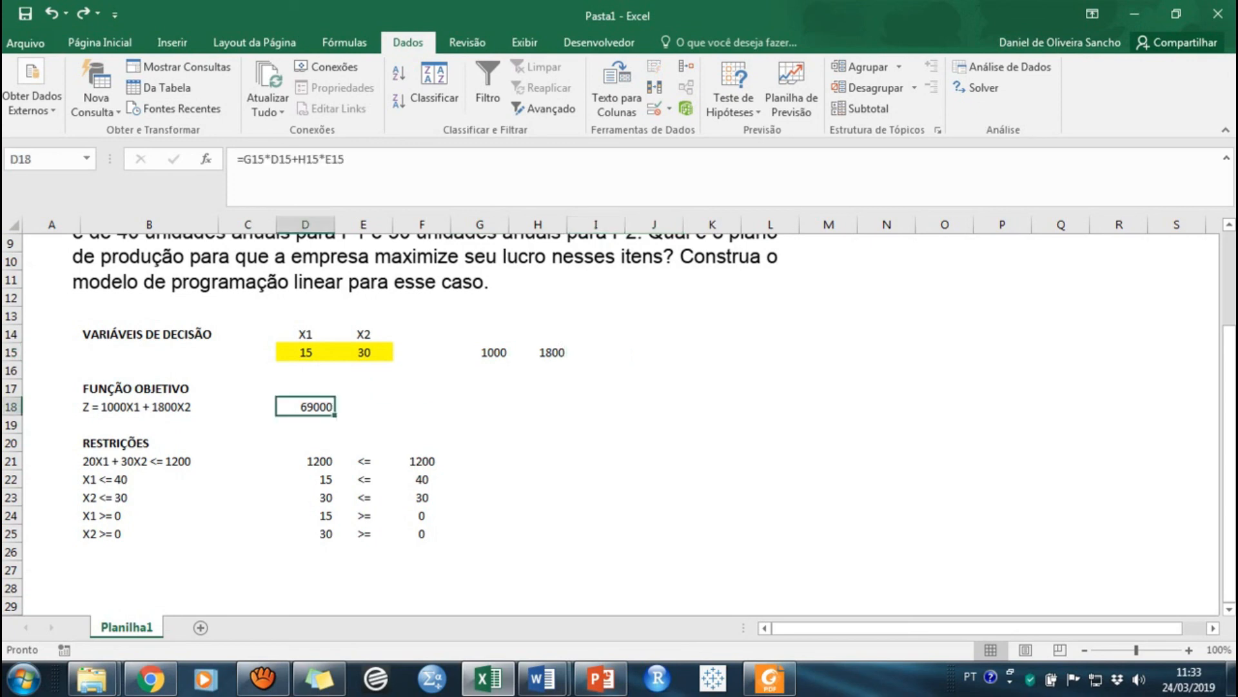
Inspect the cell references in the D18 objective formula and compare the model's variables, objective and constraints with the problem statement.
{"action": "key", "text": "F2"}
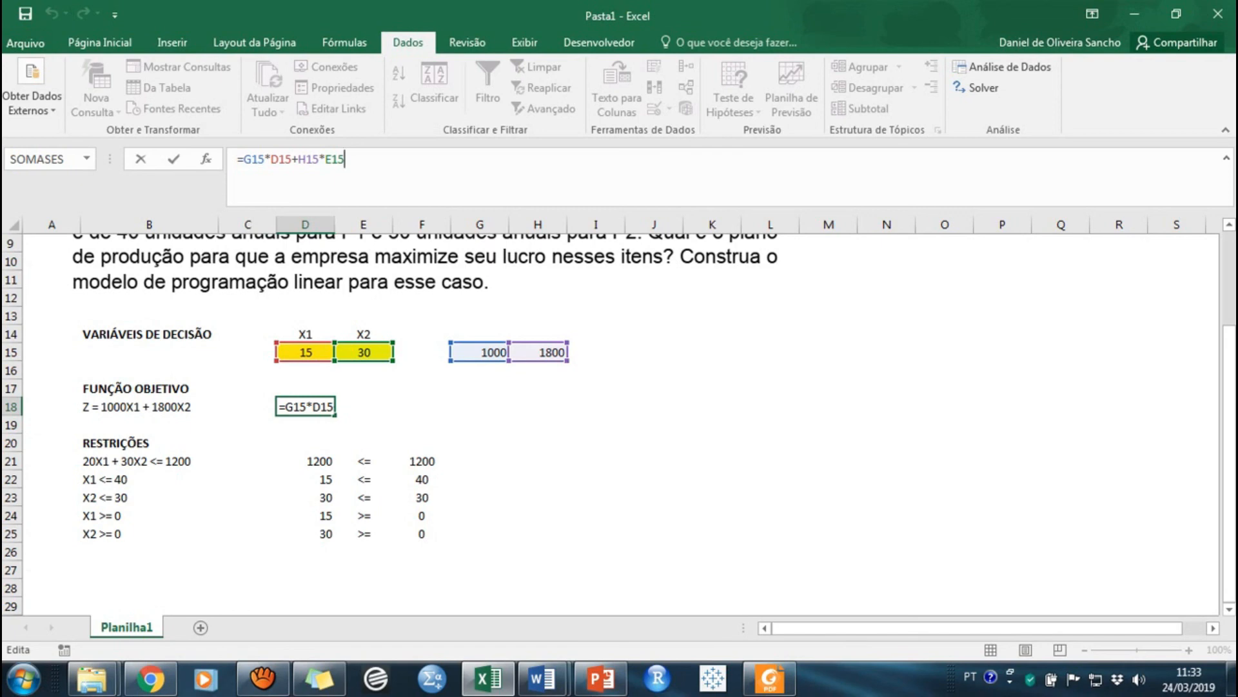
{"action": "key", "text": "ctrl+Return"}
{"action": "left_click", "coordinate": [422, 407]}
{"action": "scroll", "coordinate": [422, 407], "scroll_direction": "down", "scroll_amount": 1}
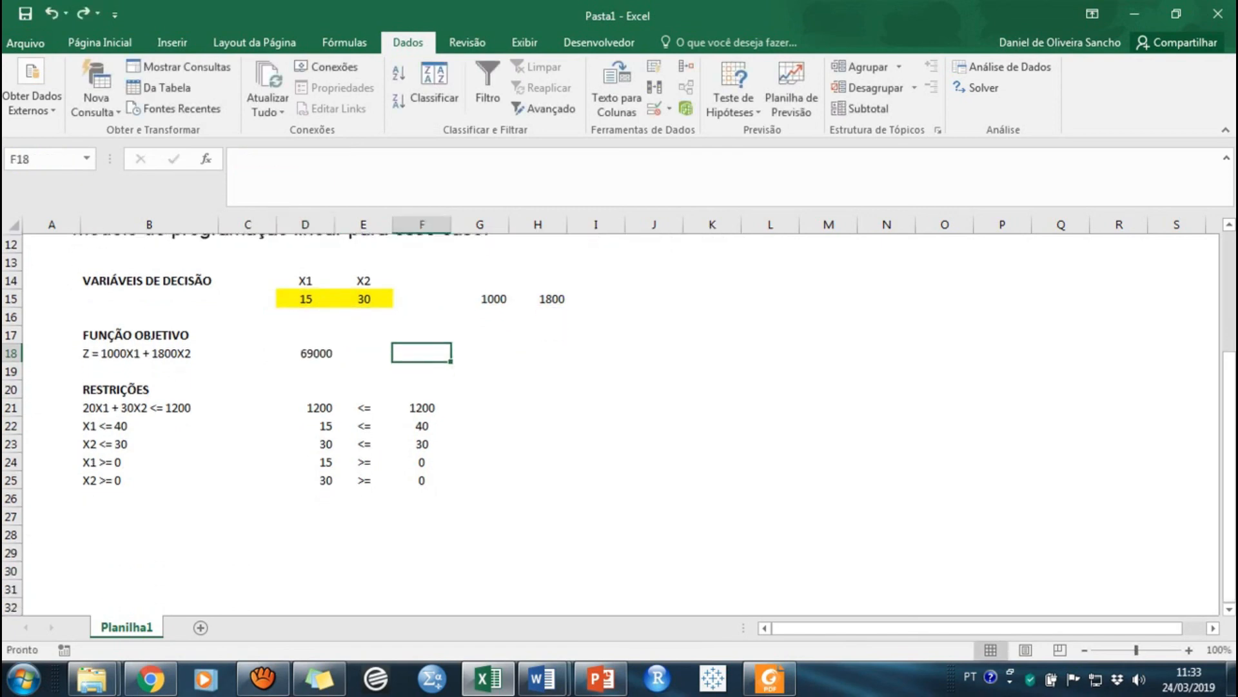
{"action": "scroll", "coordinate": [422, 407], "scroll_direction": "up", "scroll_amount": 2}
{"action": "left_click_drag", "start_coordinate": [494, 407], "coordinate": [552, 407]}
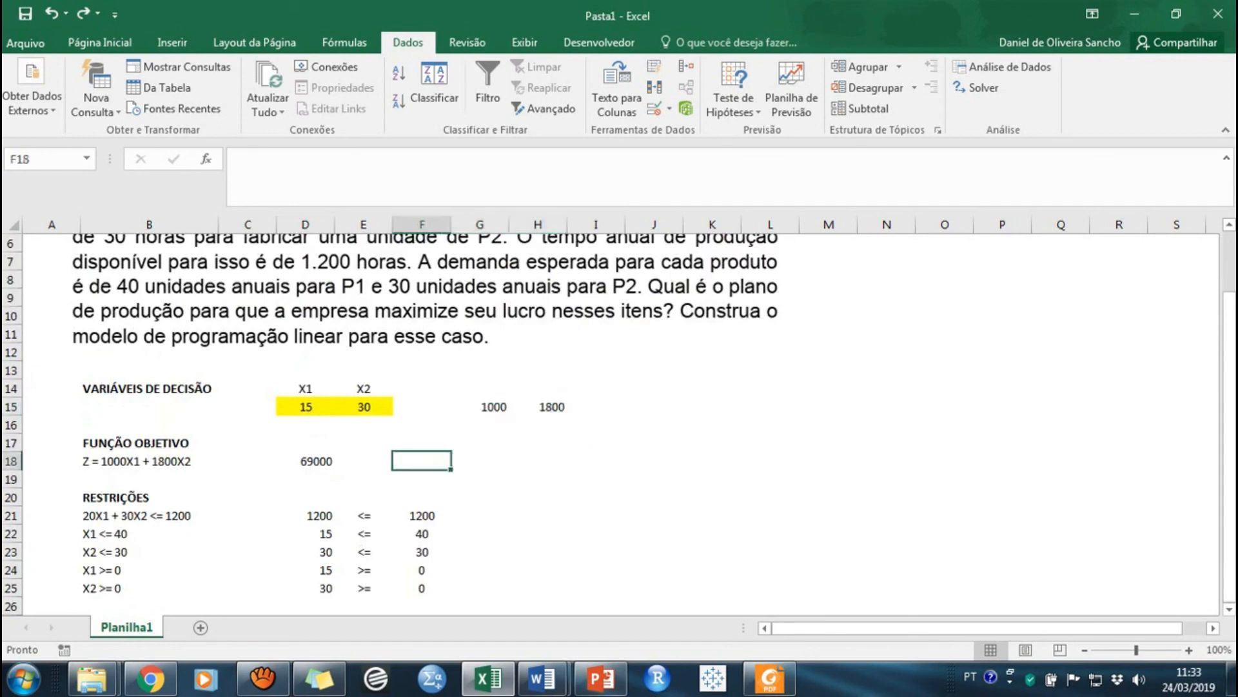
{"action": "scroll", "coordinate": [612, 419], "scroll_direction": "up", "scroll_amount": 2}
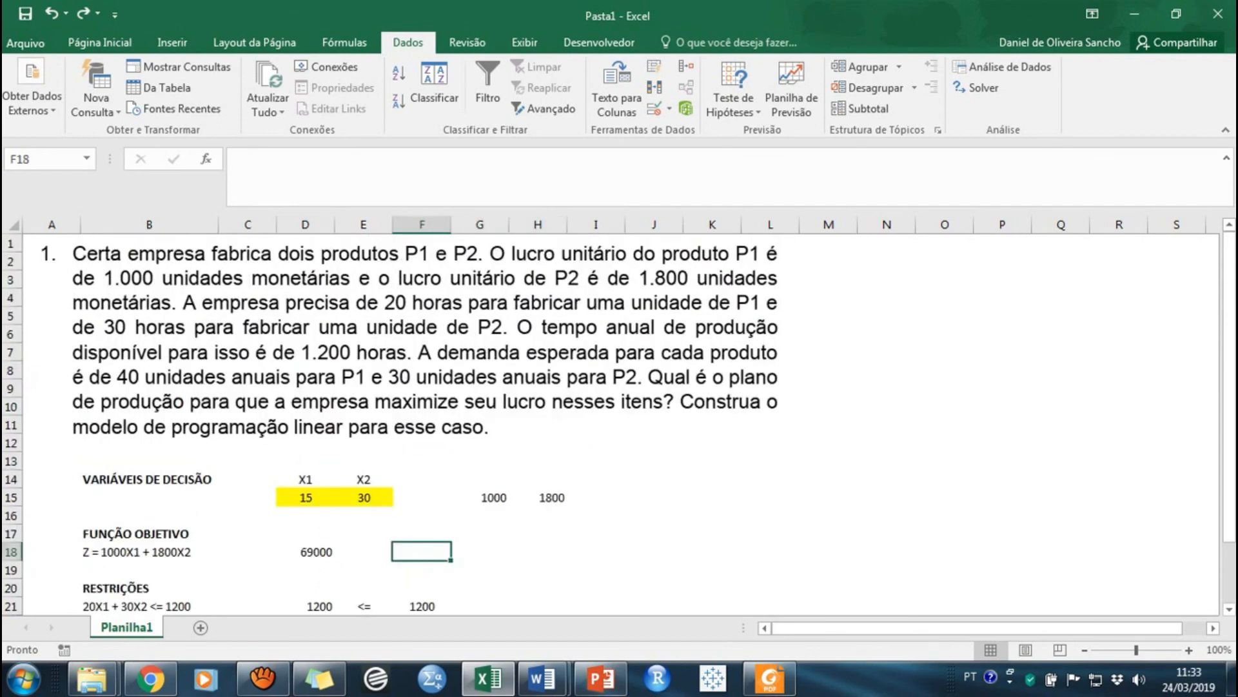
{"action": "scroll", "coordinate": [613, 419], "scroll_direction": "down", "scroll_amount": 1}
{"action": "scroll", "coordinate": [613, 419], "scroll_direction": "up", "scroll_amount": 1}
{"action": "scroll", "coordinate": [613, 419], "scroll_direction": "down", "scroll_amount": 1}
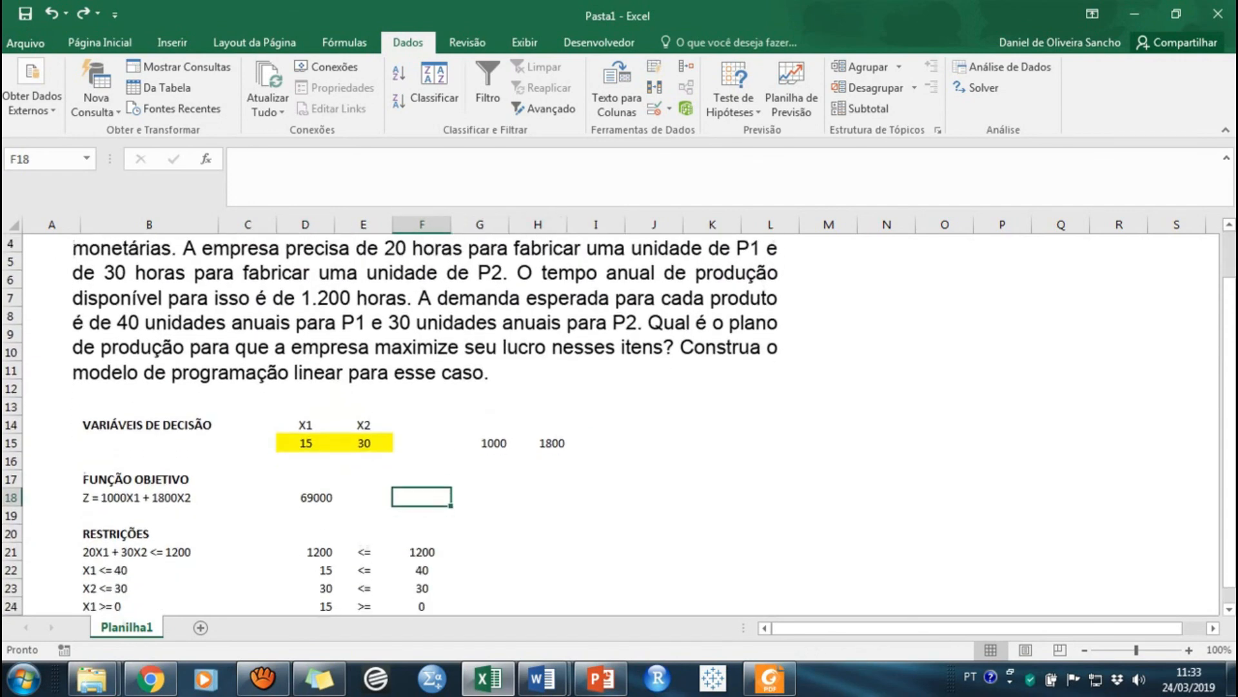
{"action": "scroll", "coordinate": [613, 420], "scroll_direction": "down", "scroll_amount": 1}
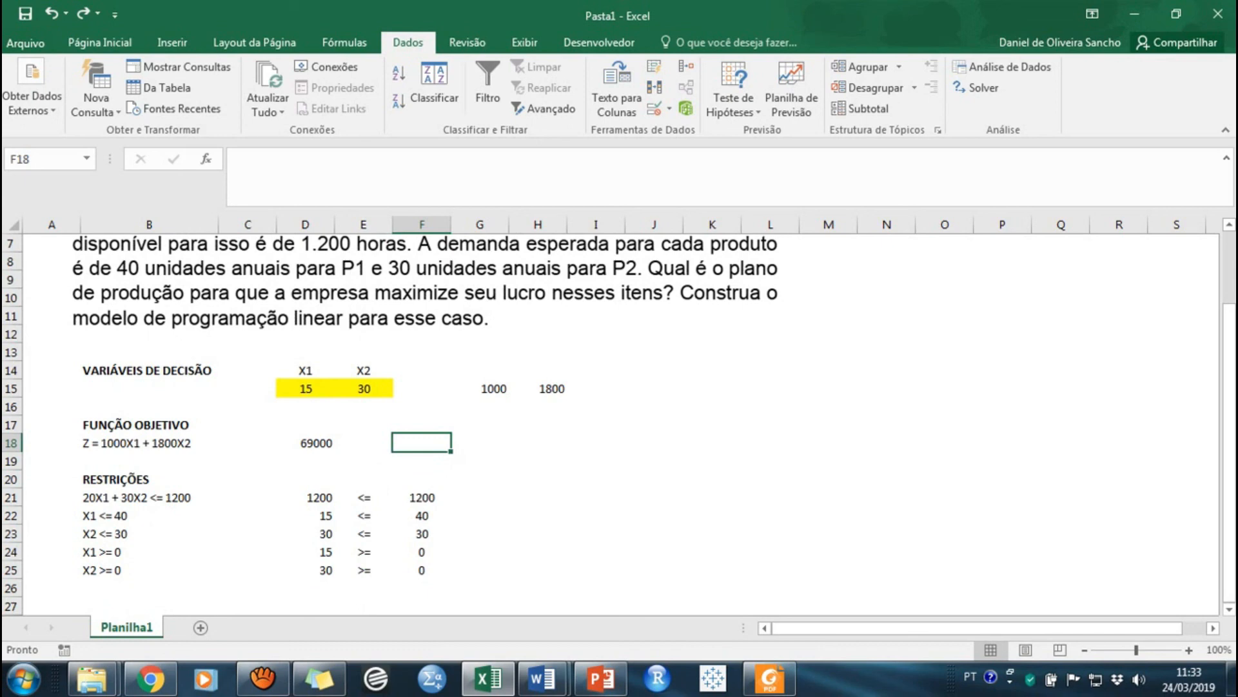
{"action": "scroll", "coordinate": [613, 420], "scroll_direction": "up", "scroll_amount": 1}
{"action": "scroll", "coordinate": [613, 420], "scroll_direction": "down", "scroll_amount": 1}
{"action": "scroll", "coordinate": [613, 419], "scroll_direction": "down", "scroll_amount": 1}
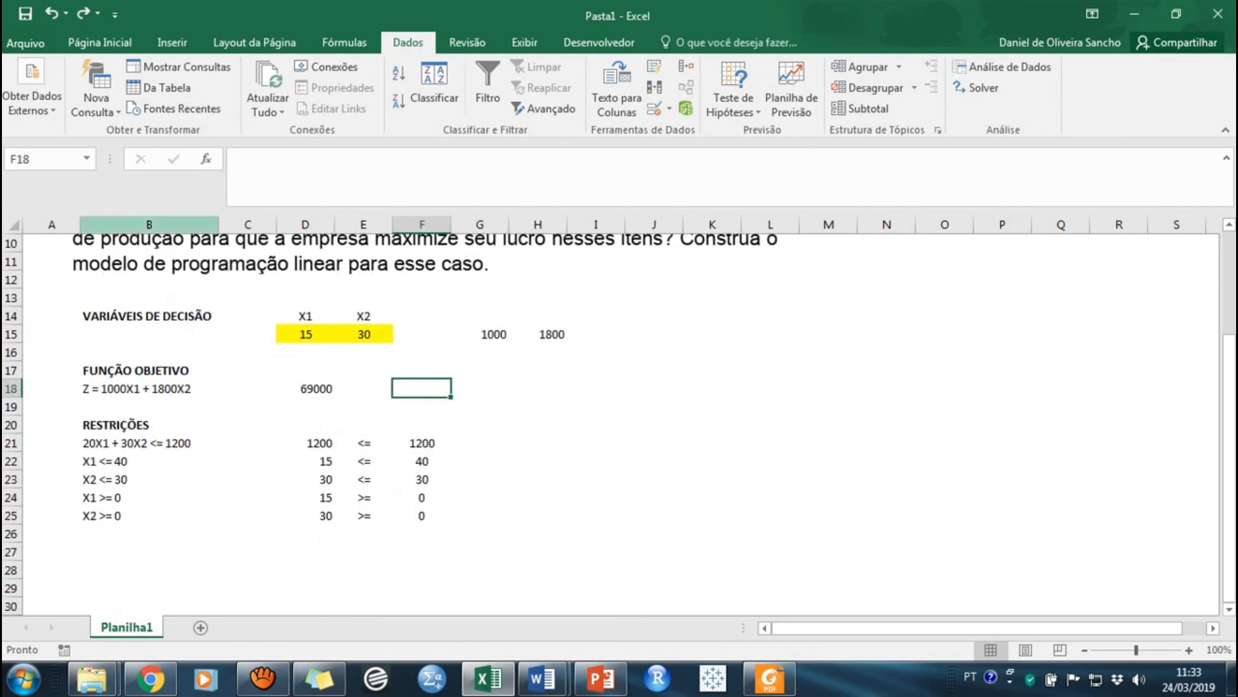
Add a conditional formatting rule to D21 that highlights values greater than 1200 with light red fill and dark red text.
{"action": "left_click", "coordinate": [100, 43]}
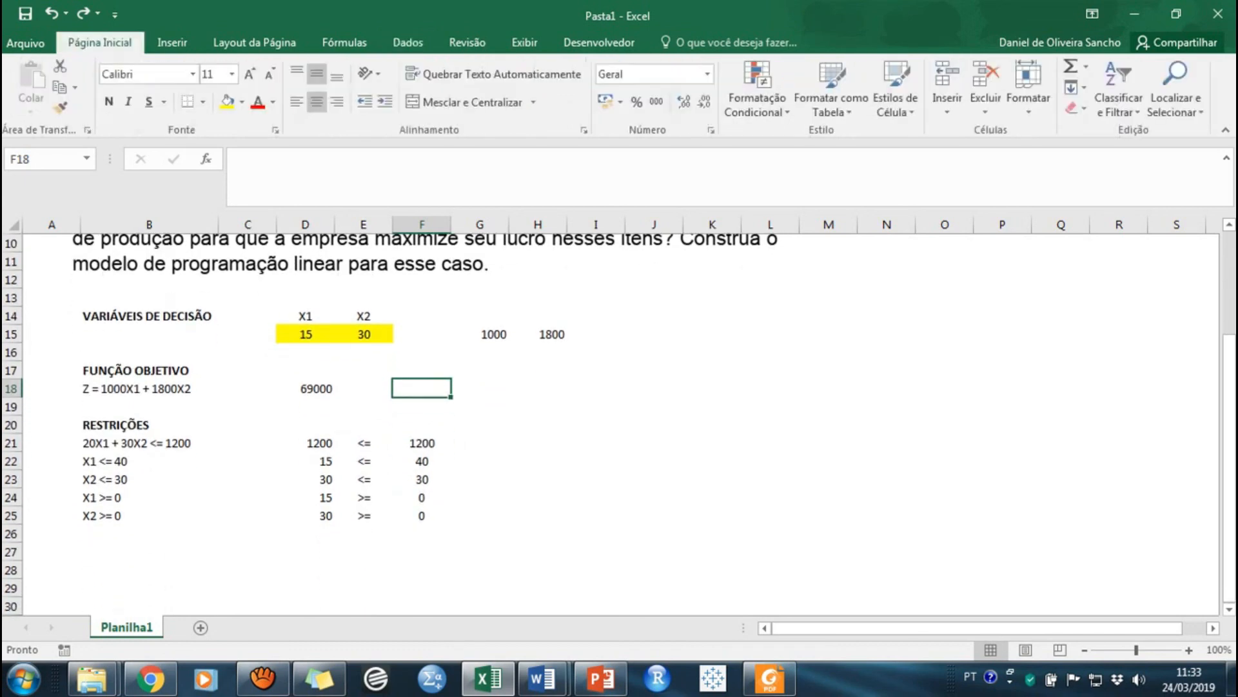
{"action": "left_click", "coordinate": [306, 443]}
{"action": "left_click", "coordinate": [757, 90]}
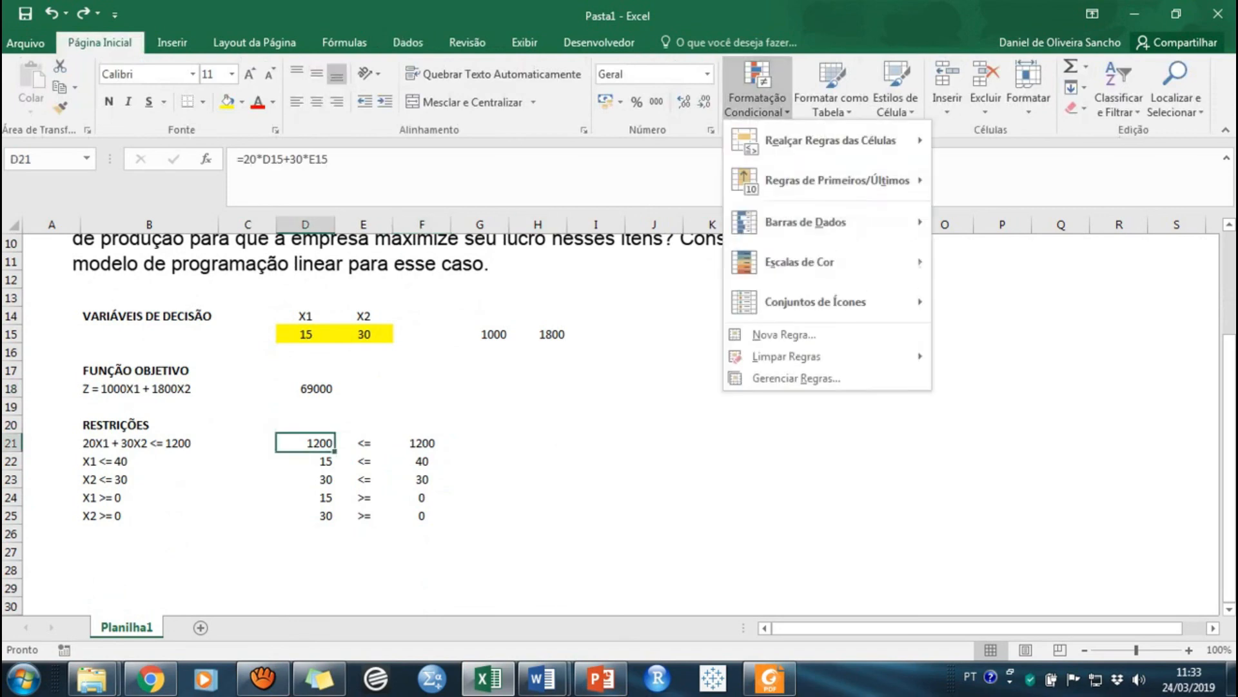
{"action": "mouse_move", "coordinate": [832, 140]}
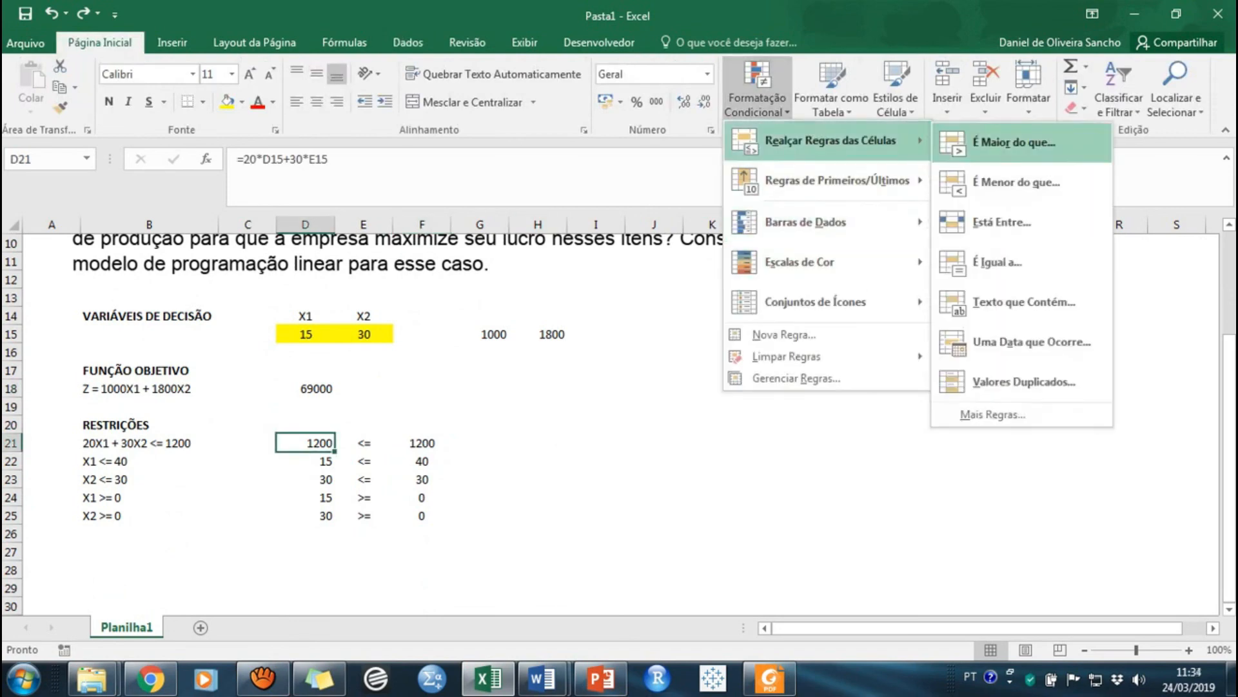
{"action": "left_click", "coordinate": [1014, 143]}
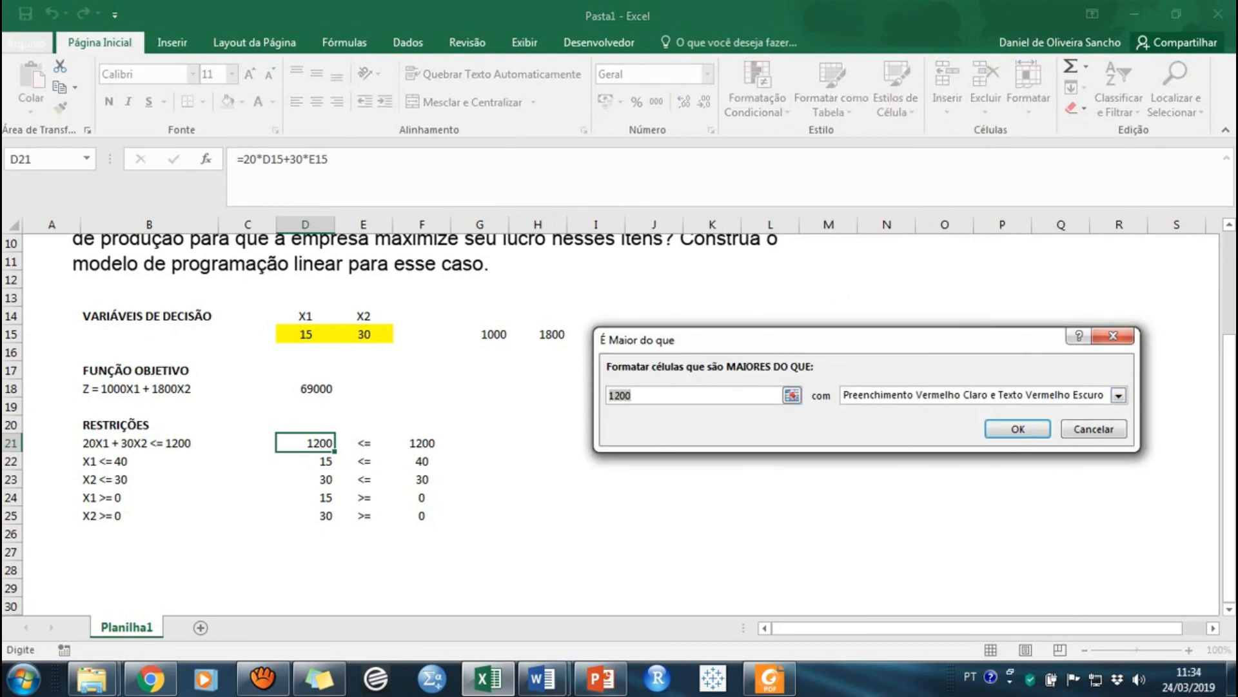
{"action": "left_click", "coordinate": [1018, 429]}
Test the highlighting rule by setting X1 in D15 to 20, and check the time constraint in D21.
{"action": "left_click", "coordinate": [306, 352]}
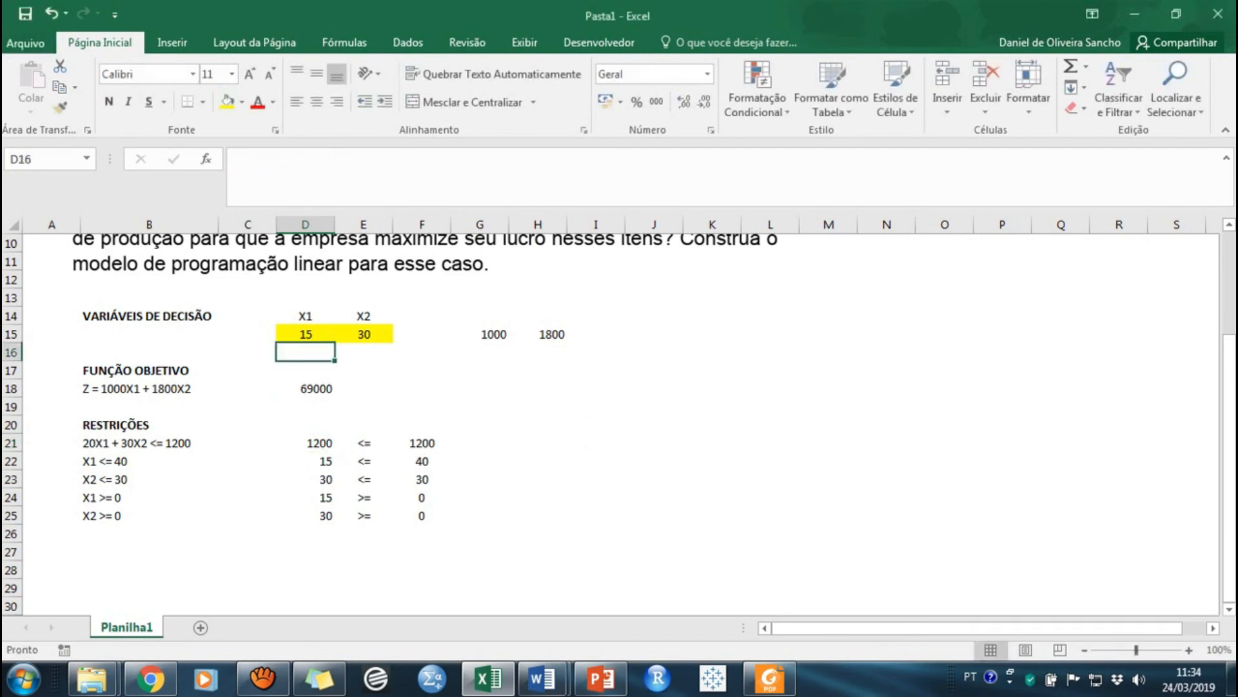
{"action": "key", "text": "Up"}
{"action": "type", "text": "20"}
{"action": "key", "text": "Return"}
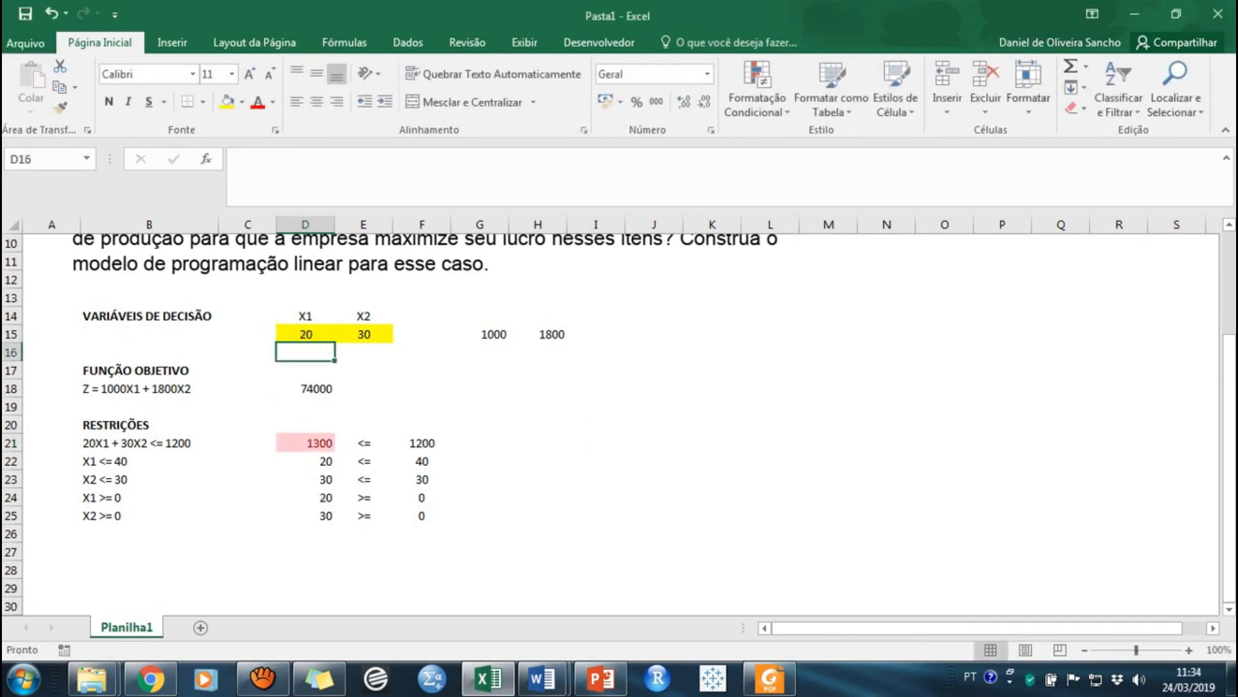
{"action": "left_click", "coordinate": [306, 444]}
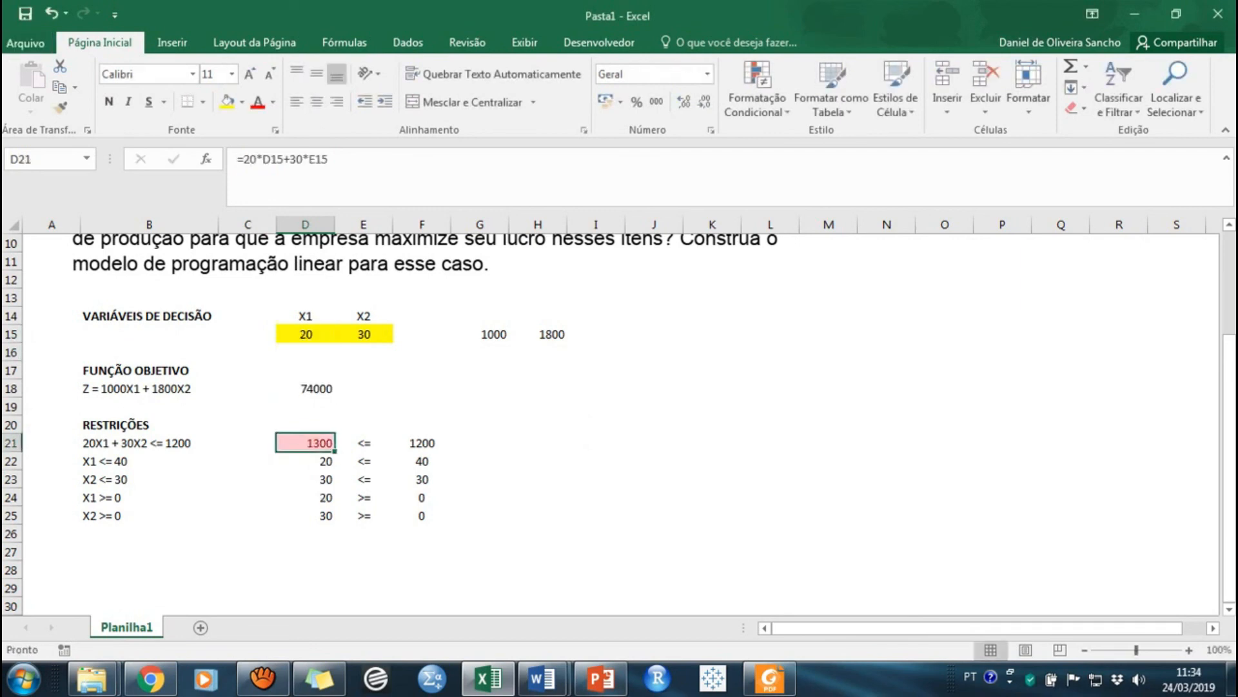
Undo the test change to X1 in D15 and reselect the time constraint cell D21.
{"action": "key", "text": "ctrl+z"}
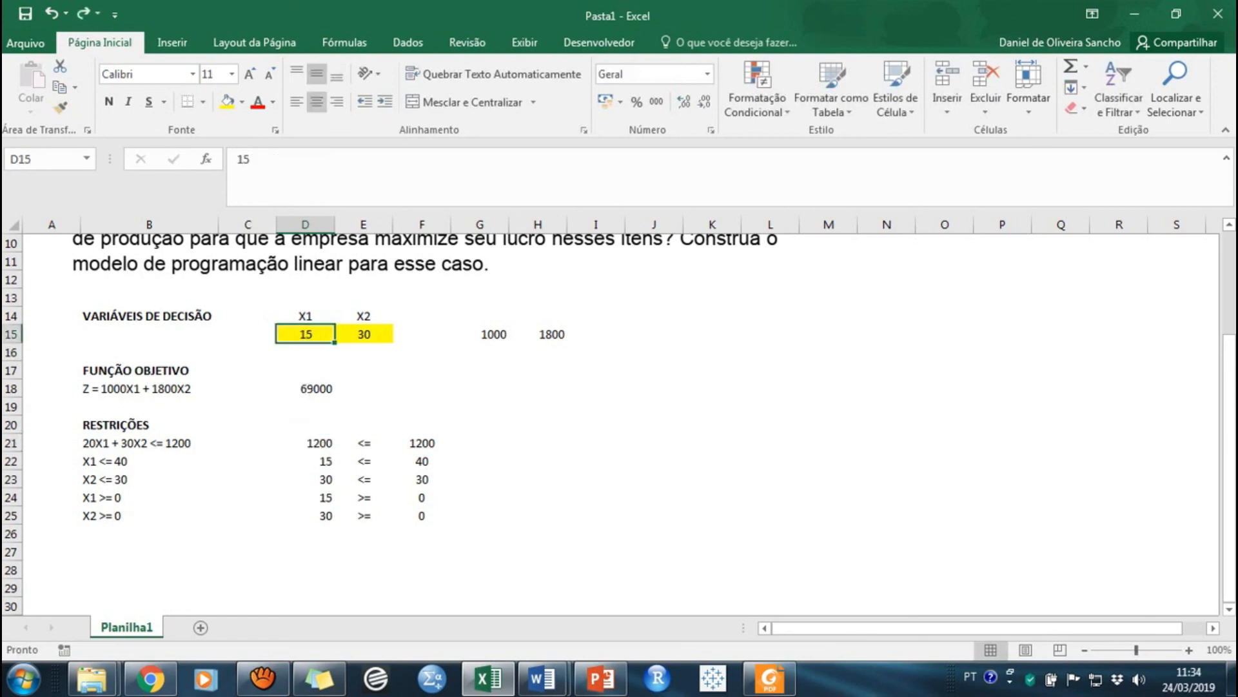
{"action": "key", "text": "ctrl+Down"}
{"action": "key", "text": "ctrl+Down"}
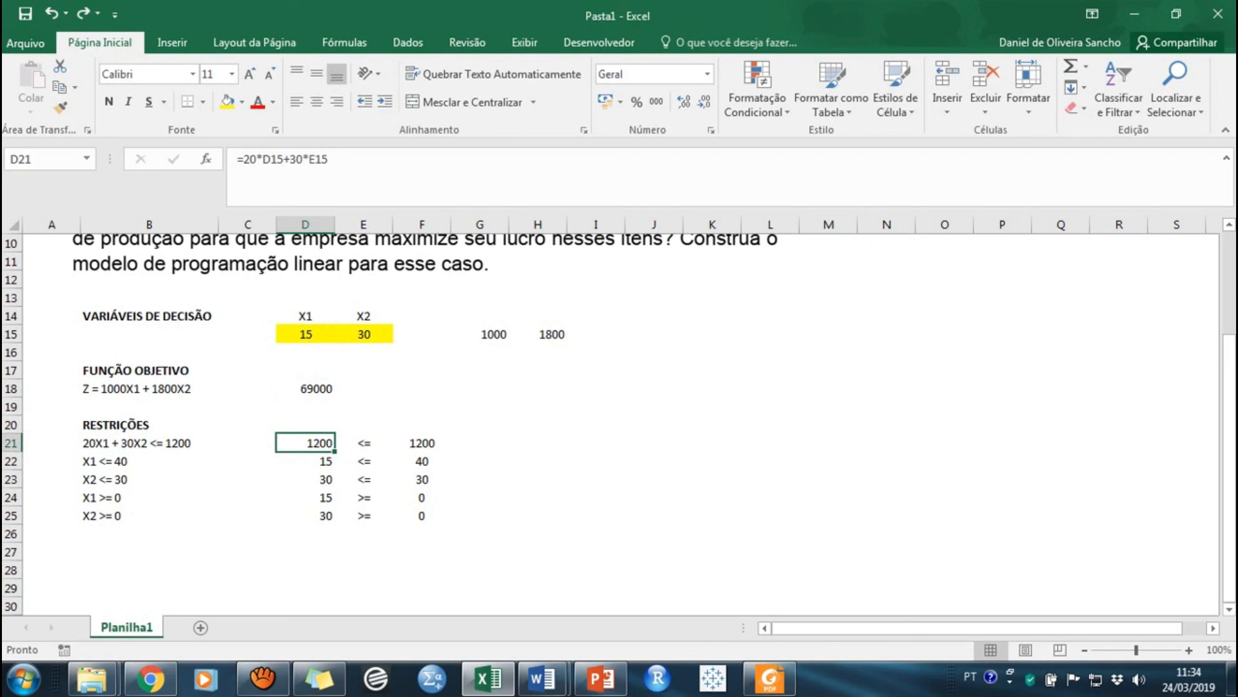
{"action": "scroll", "coordinate": [619, 422], "scroll_direction": "up", "scroll_amount": 3}
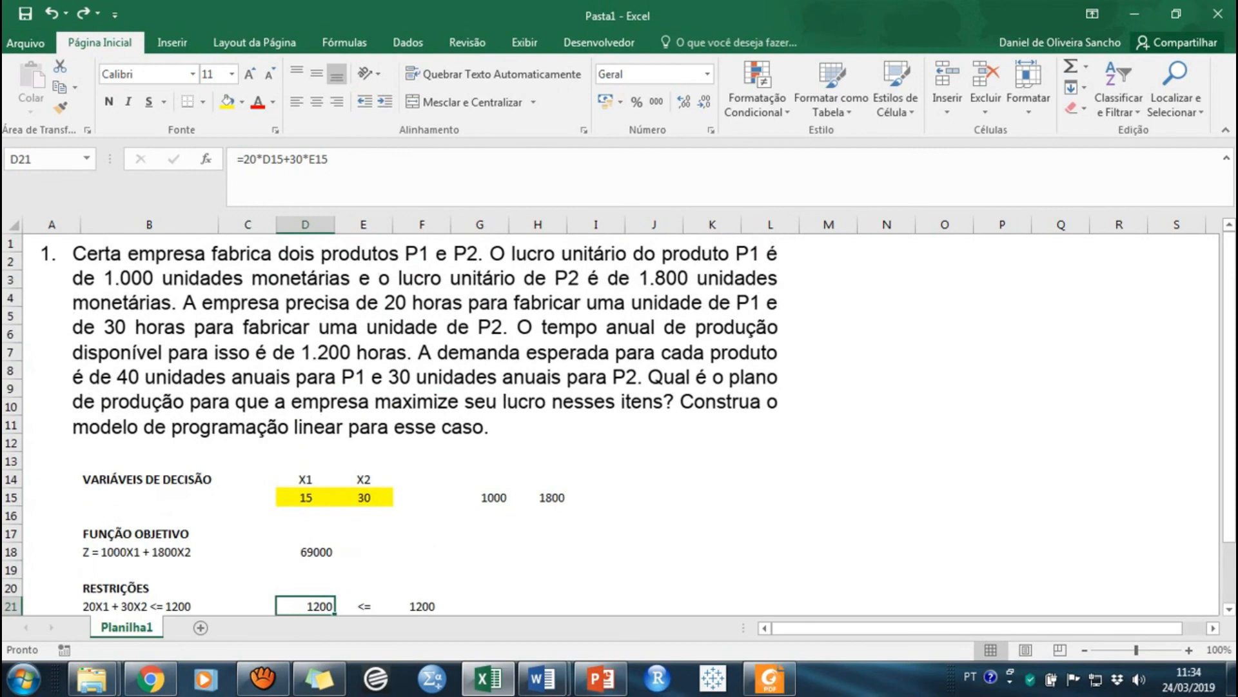
{"action": "scroll", "coordinate": [619, 422], "scroll_direction": "down", "scroll_amount": 2}
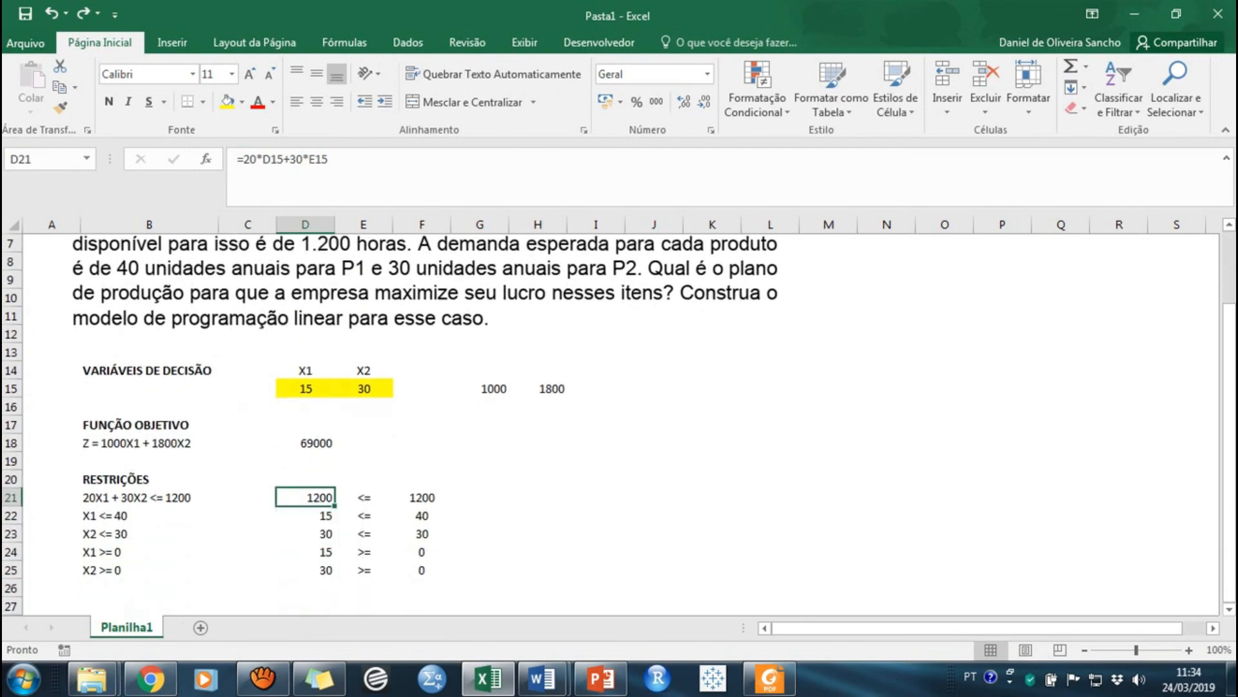